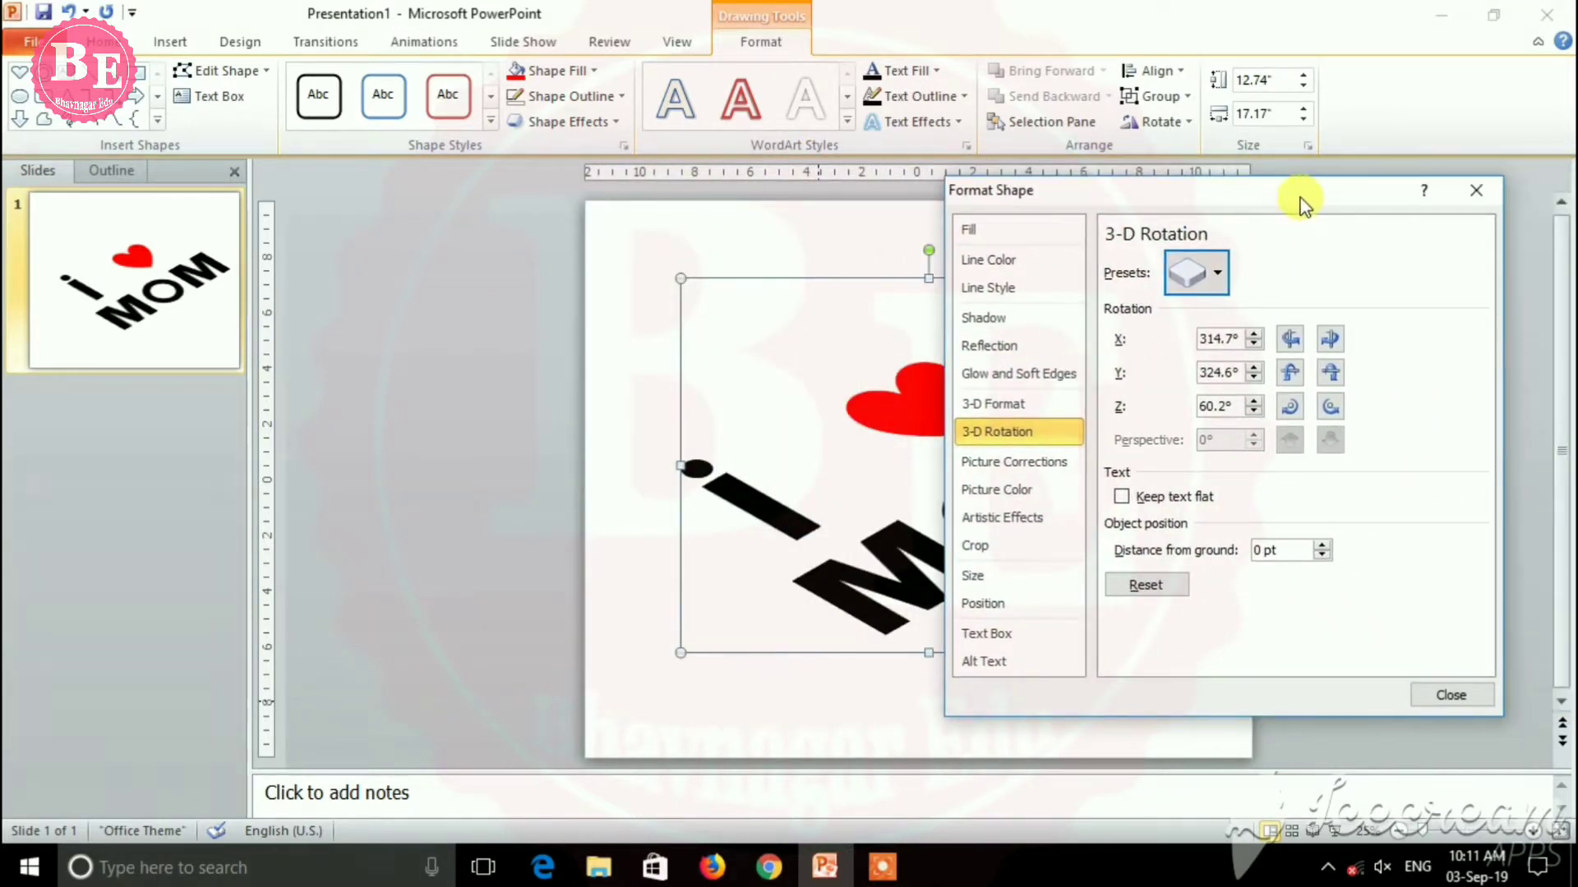
Zoom the slide to show the whole artwork and move the Format Shape dialog clear of it
left_click(1448, 831)
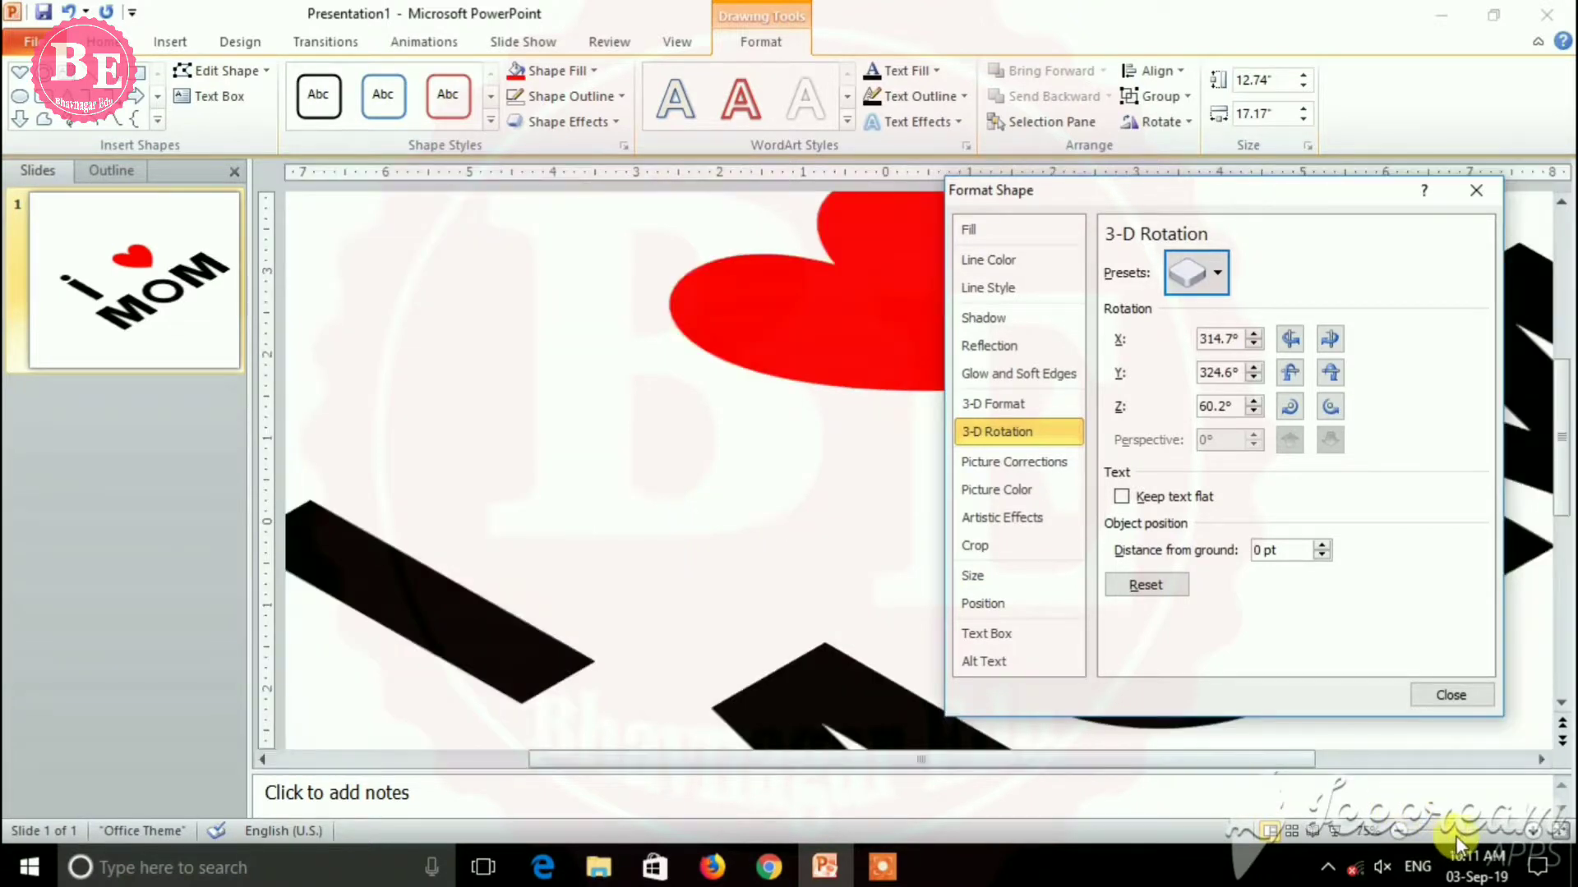
left_click(1414, 835)
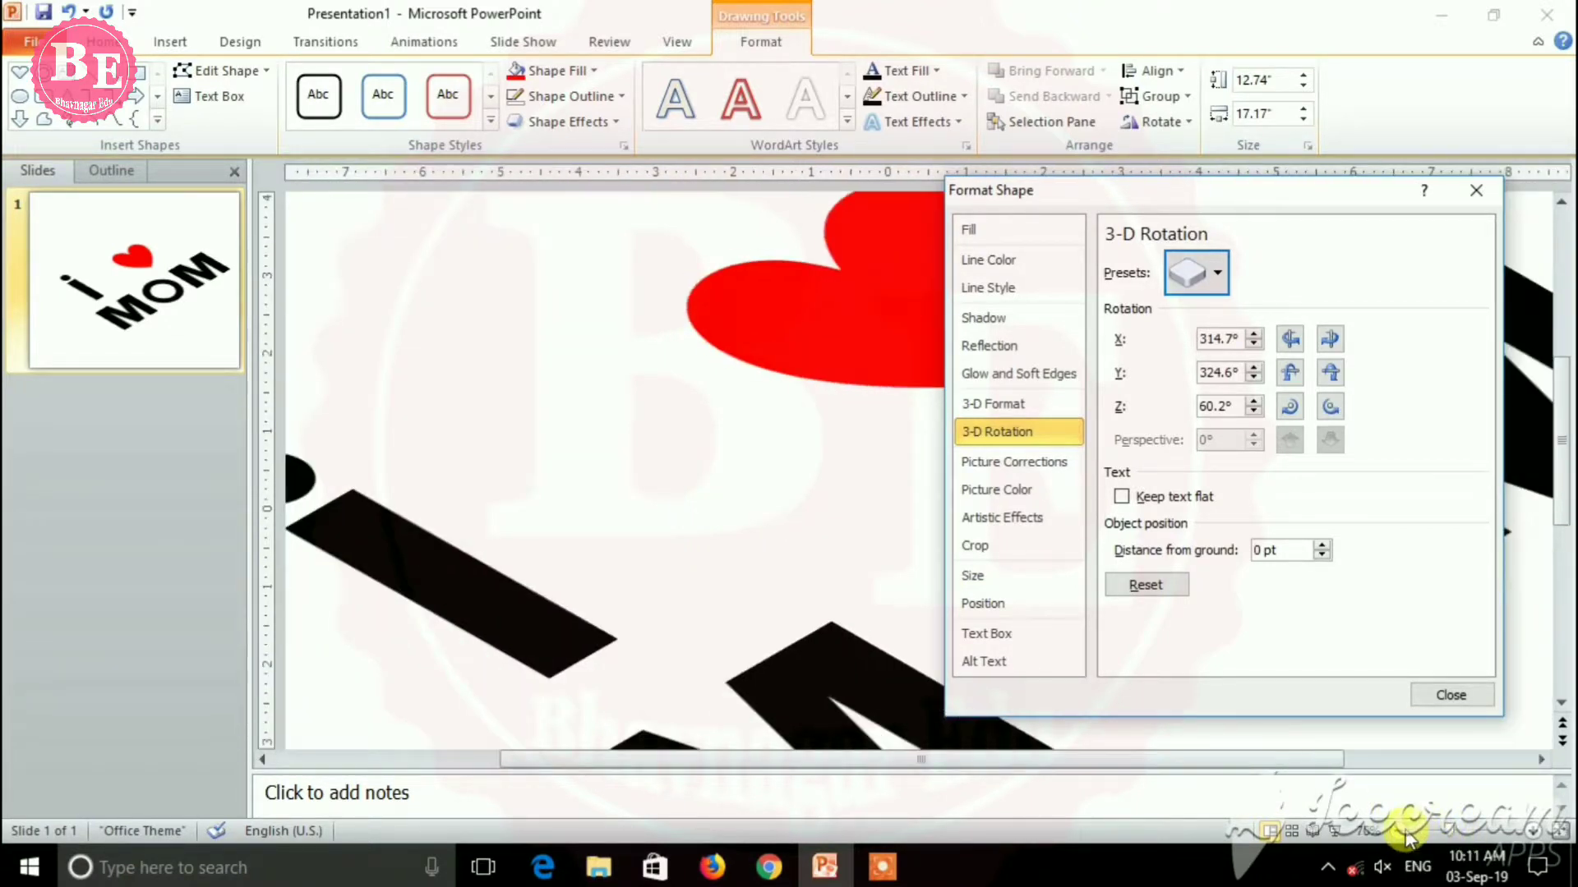
left_click(1410, 836)
left_click(1407, 839)
left_click(1405, 838)
left_click(1403, 838)
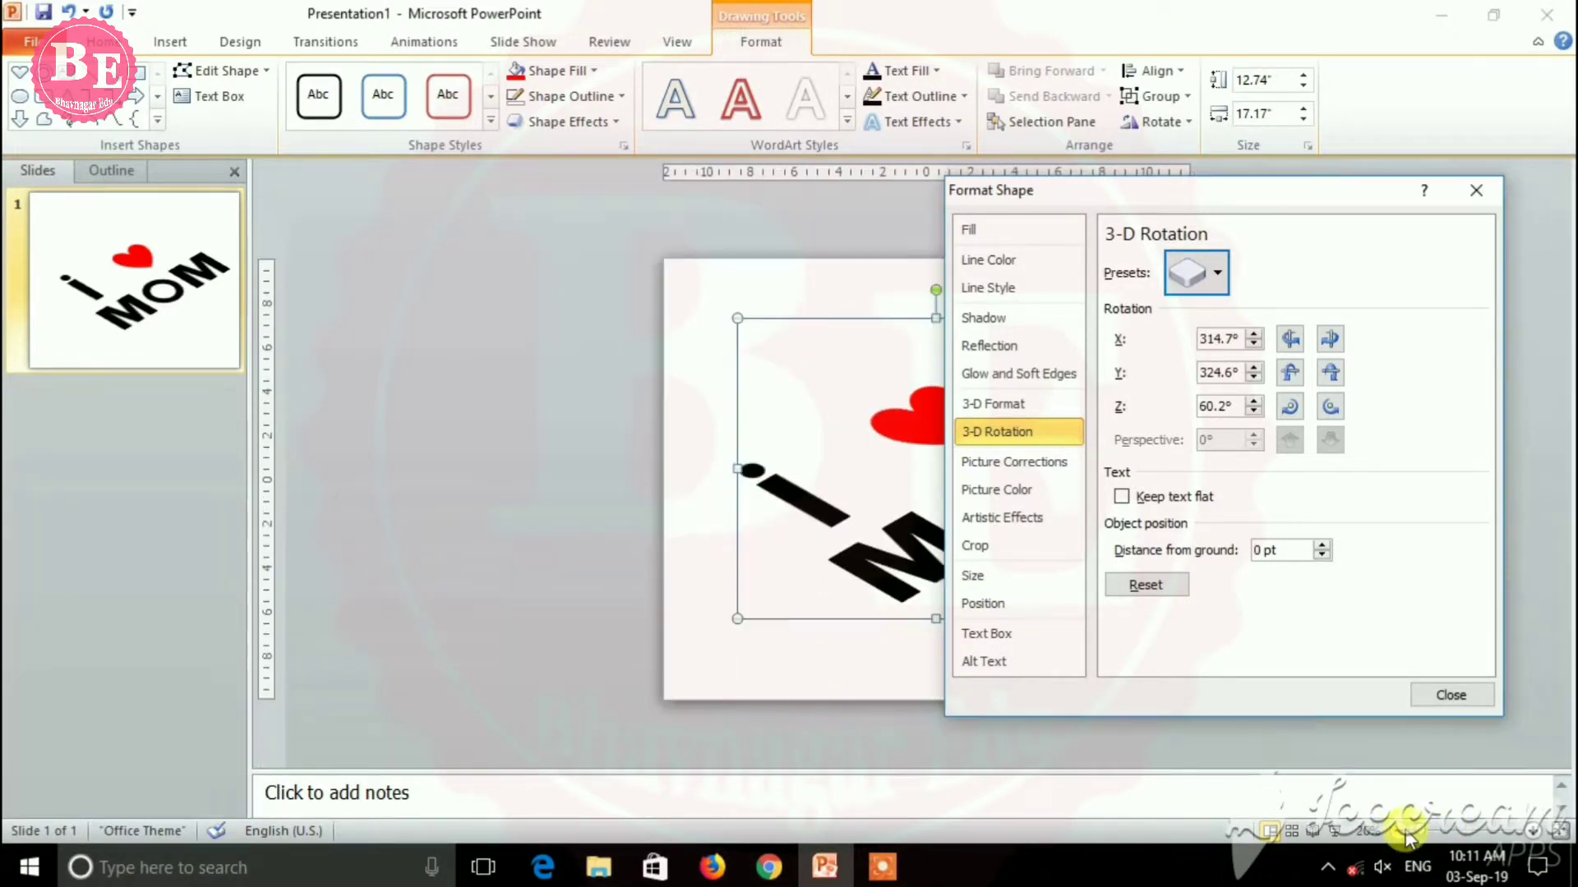
left_click(1532, 838)
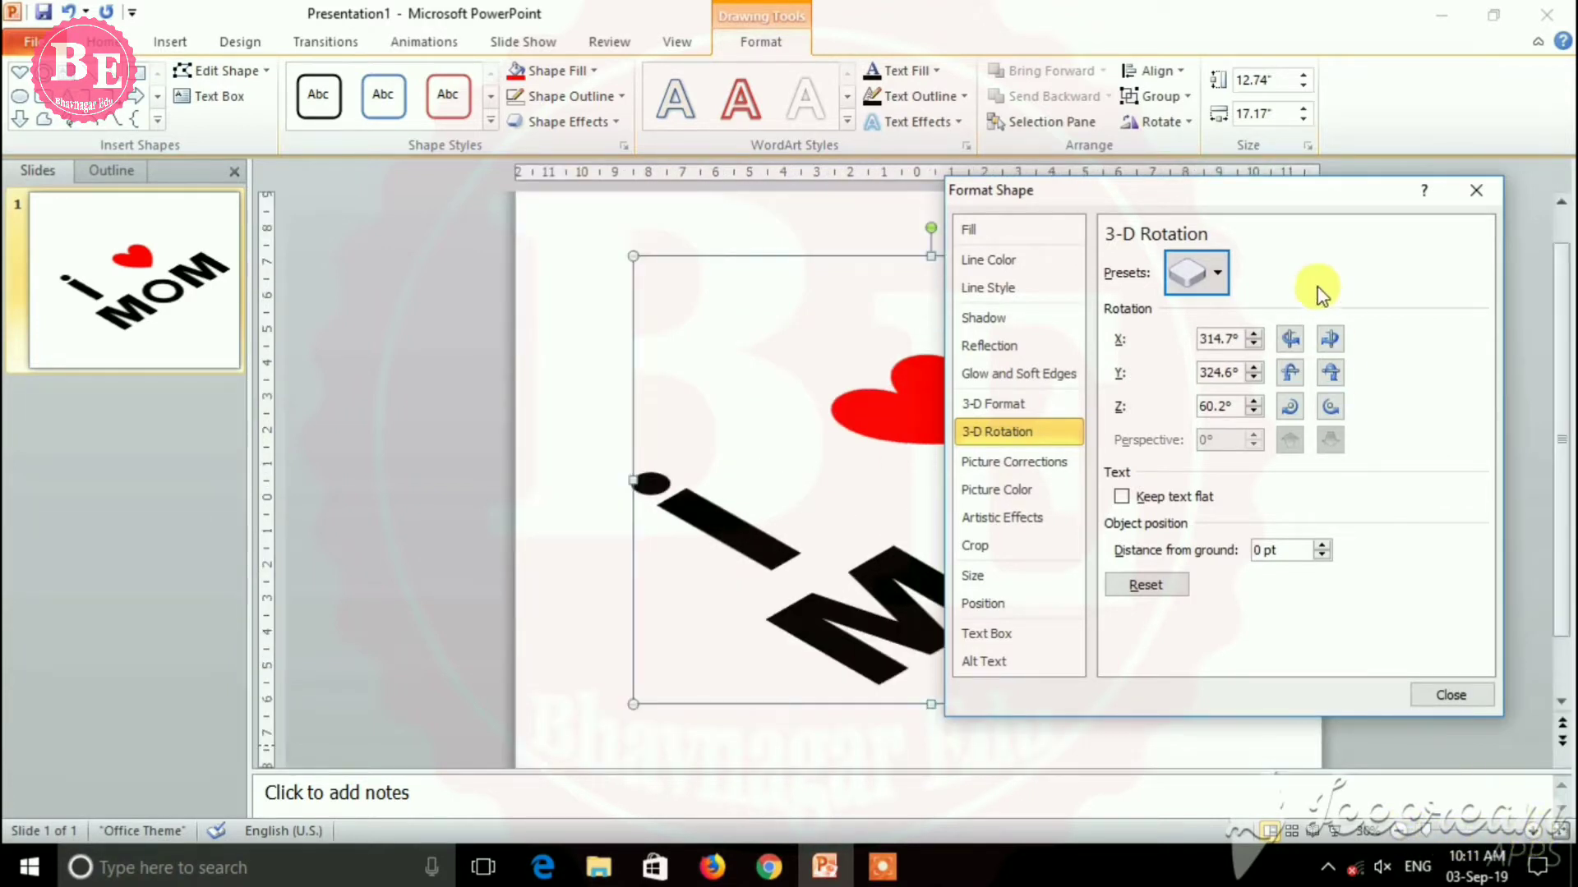
left_click_drag(1255, 206, 416, 201)
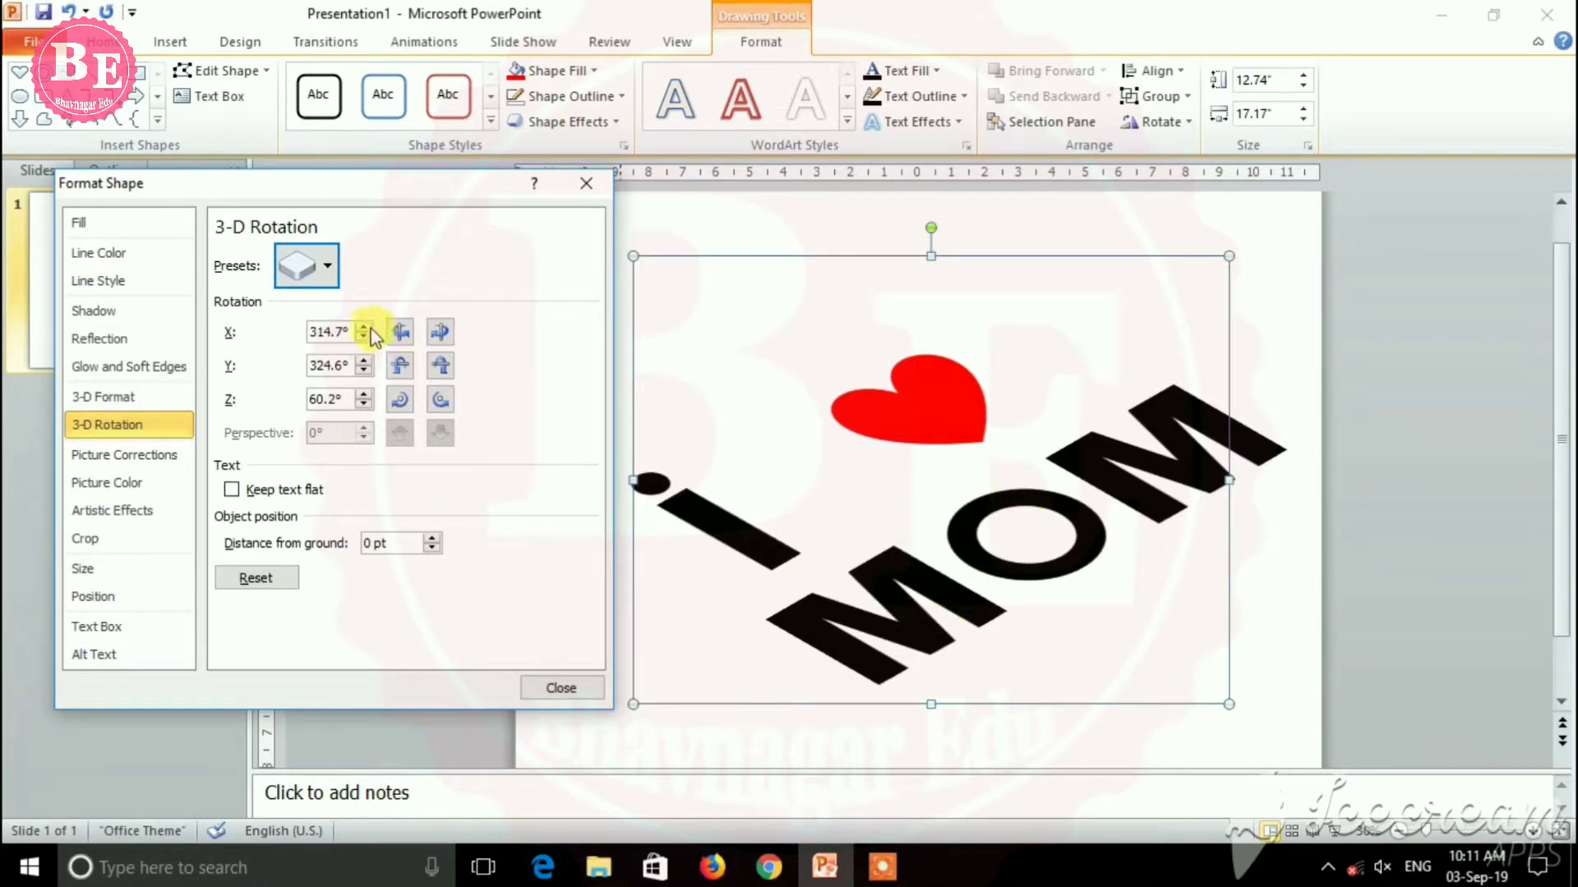
left_click(907, 416)
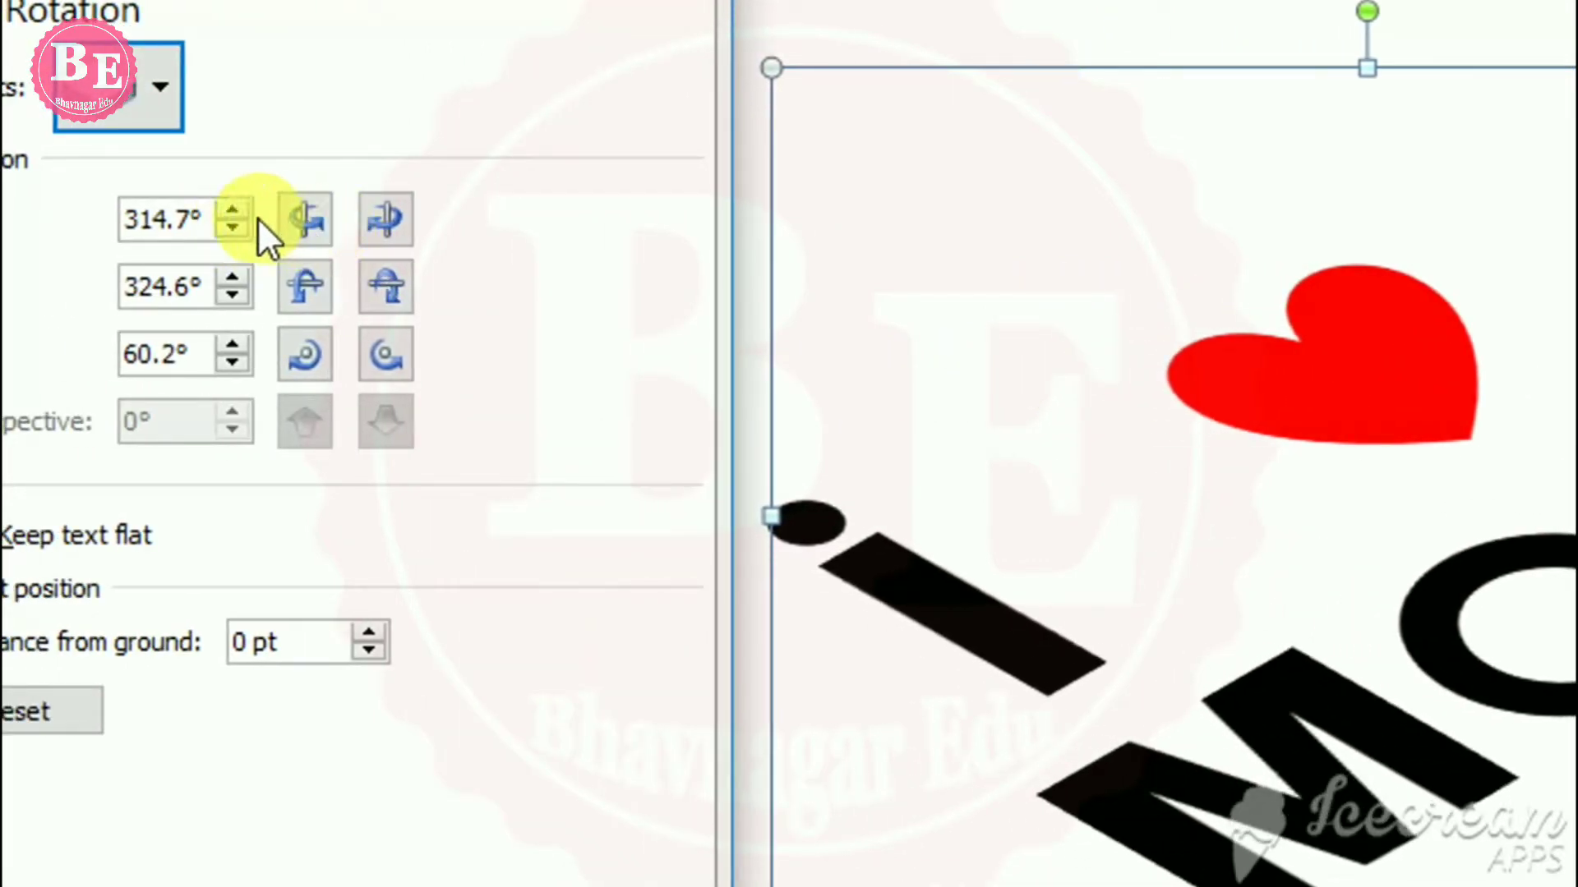
Try a custom 3-D rotation of X 310°, Y 320° and Z 60° on the artwork
left_click(238, 211)
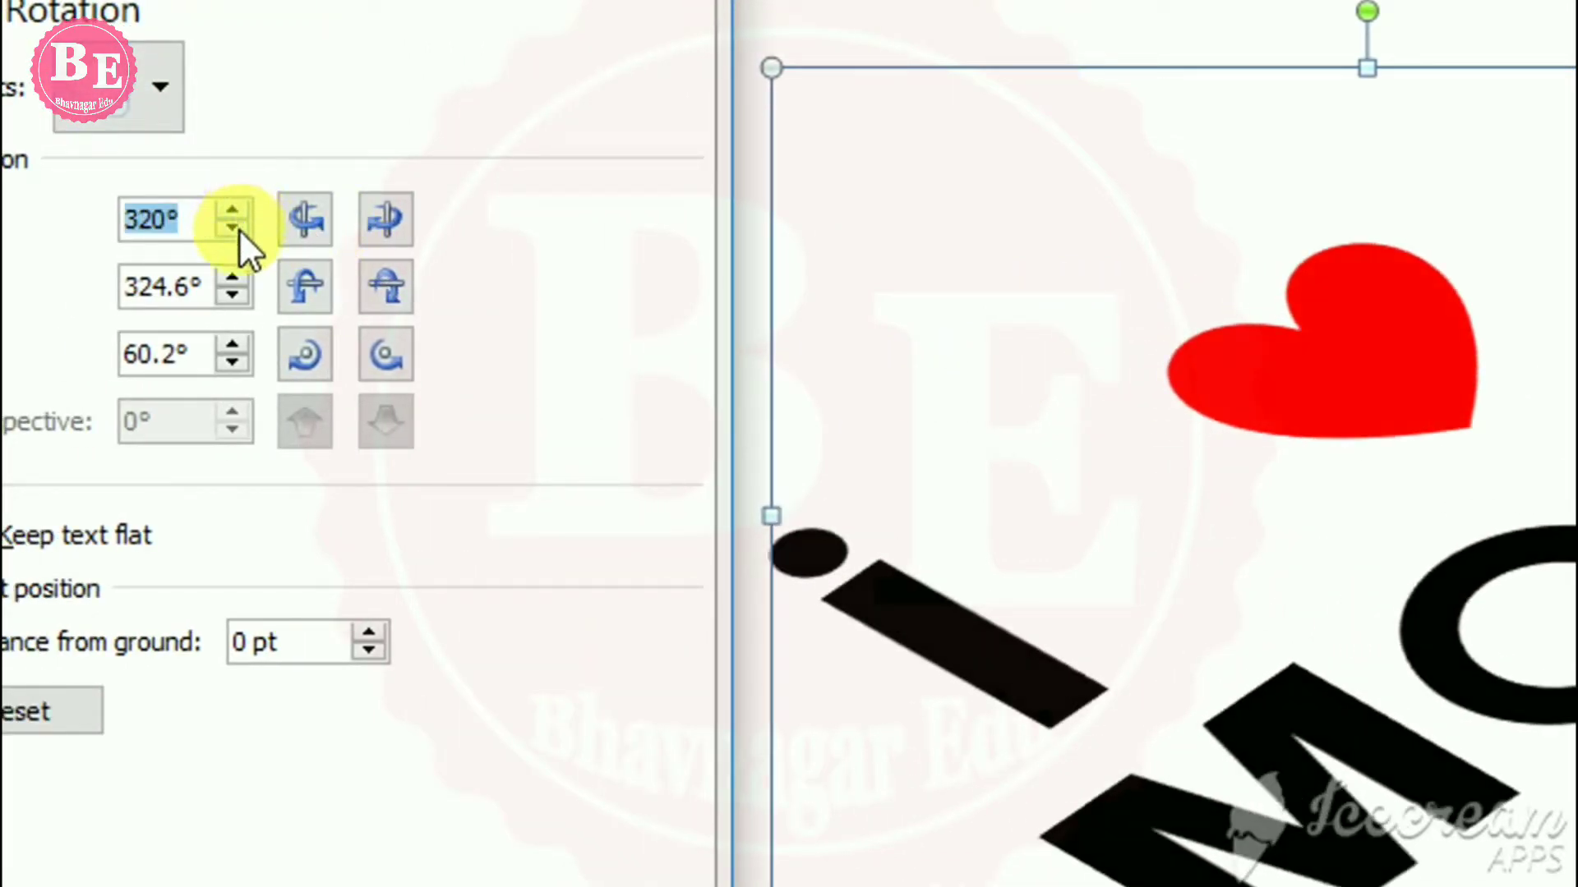
left_click(239, 229)
left_click(234, 227)
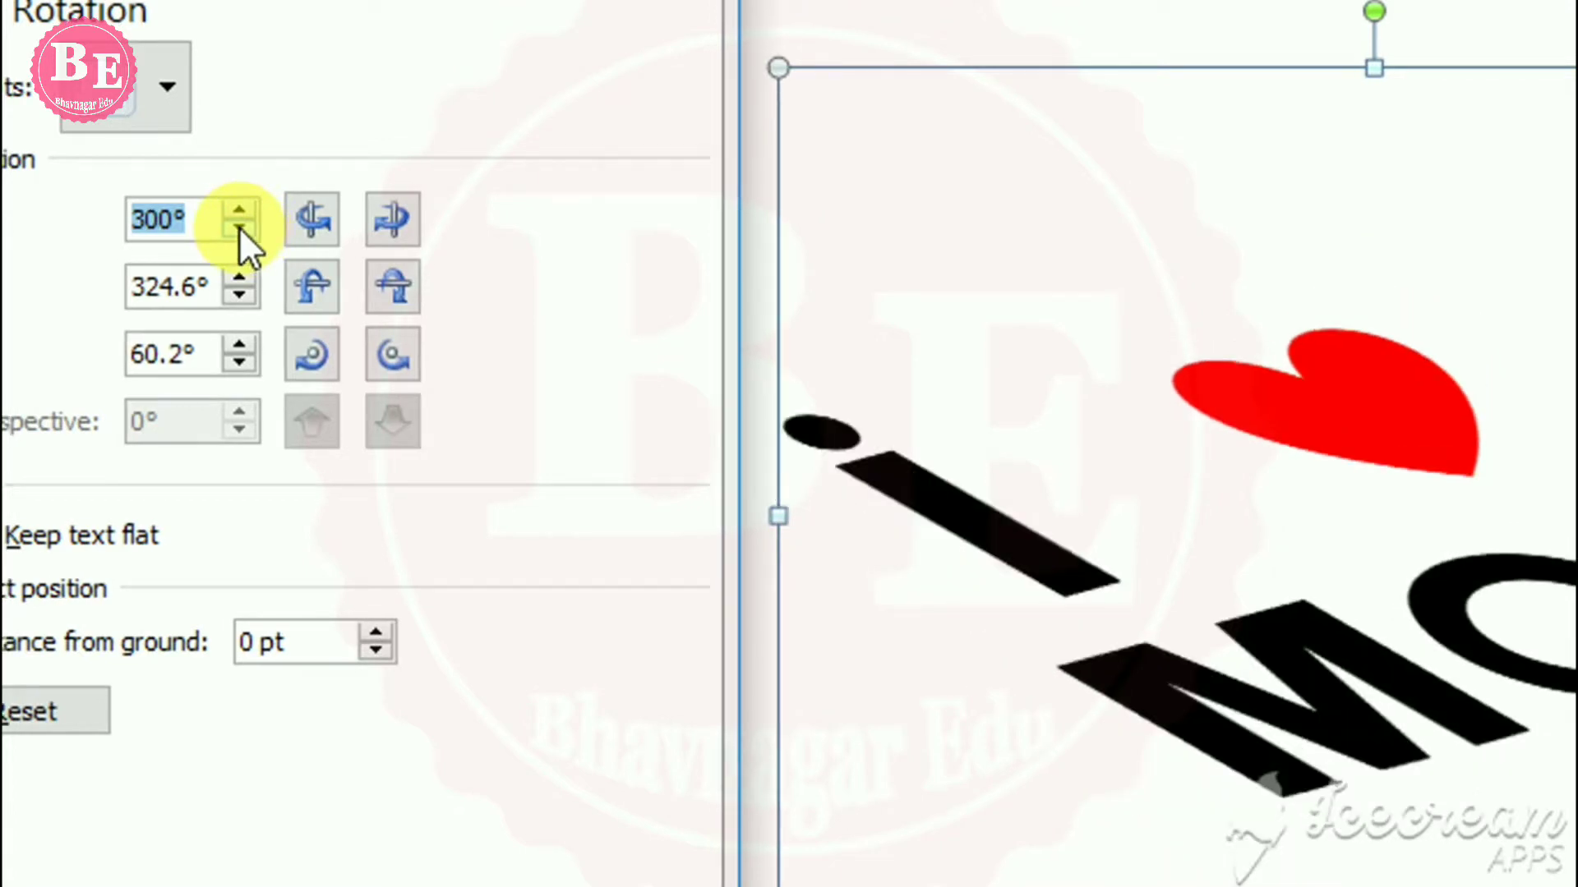
left_click(238, 211)
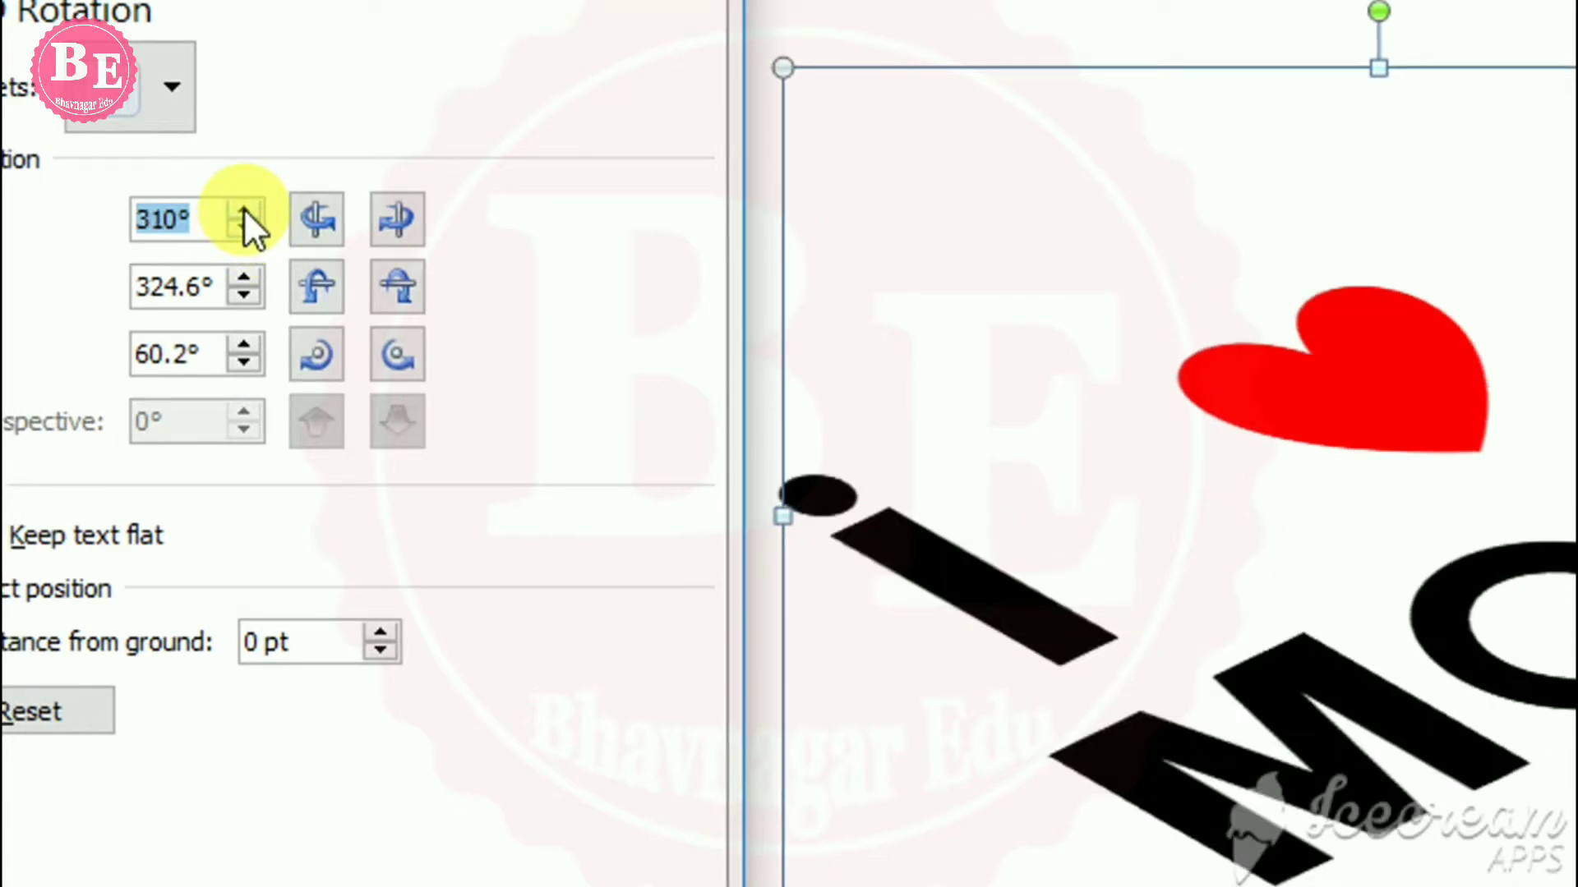
left_click(250, 271)
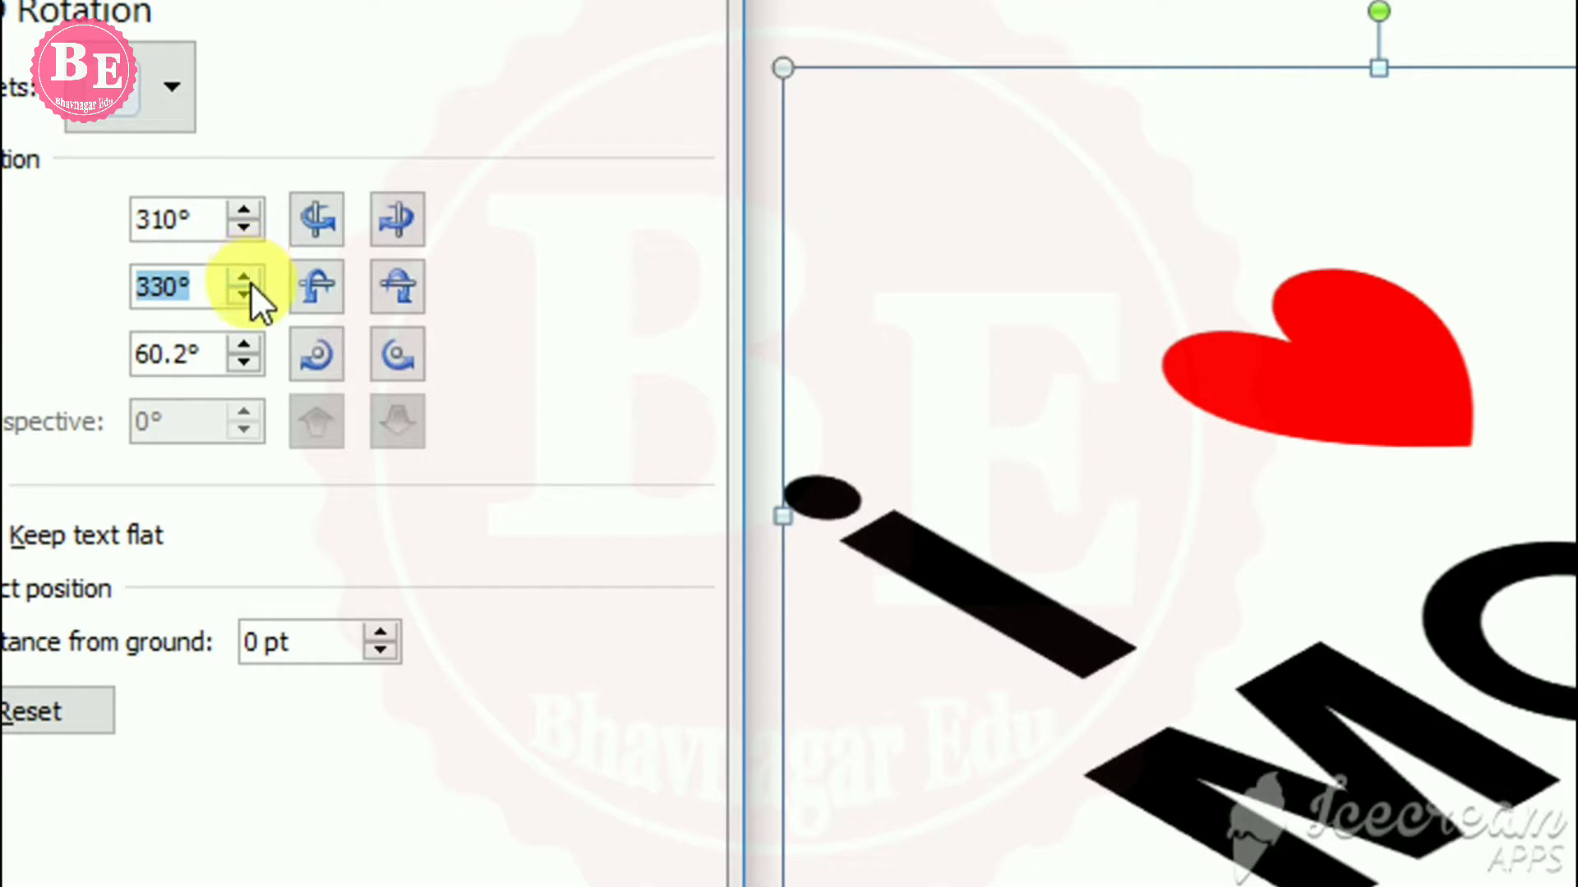
left_click(245, 293)
left_click(245, 292)
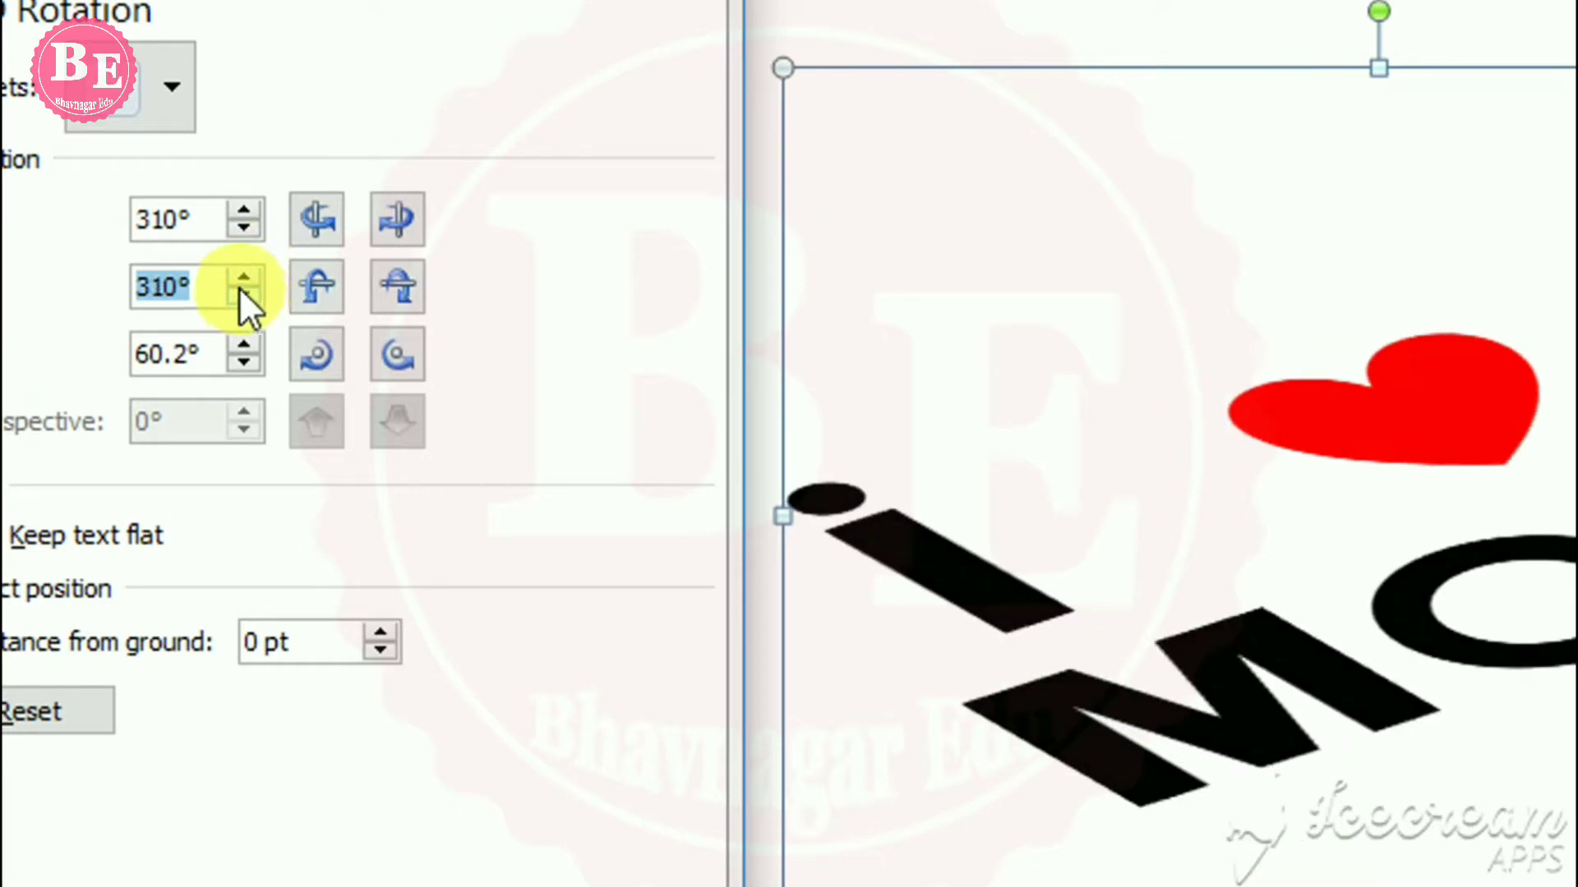
left_click(244, 278)
left_click(242, 345)
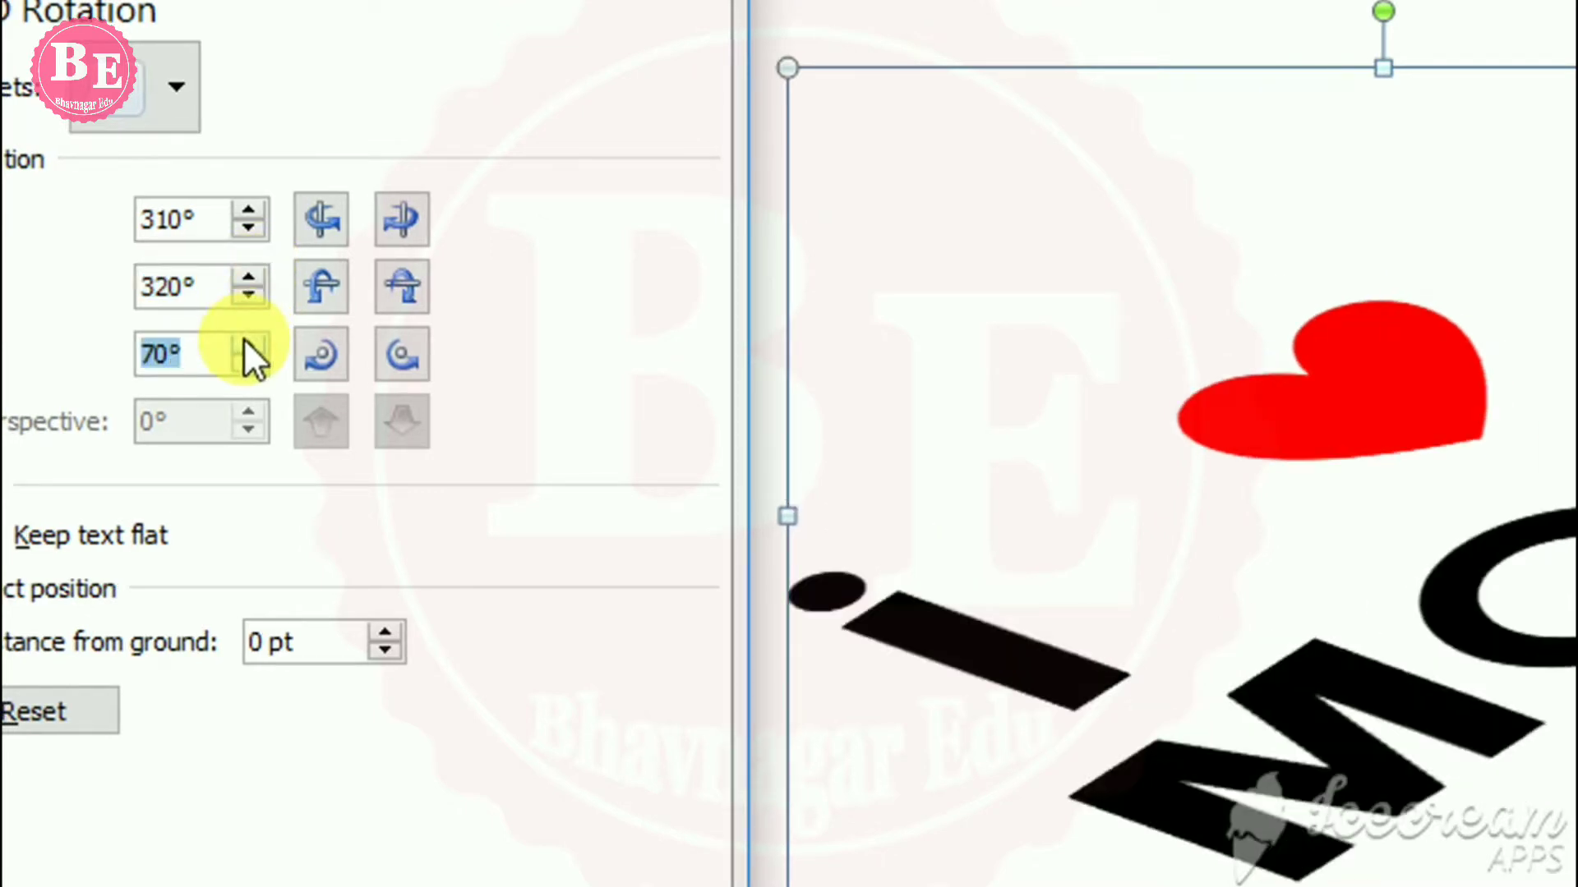
left_click(248, 361)
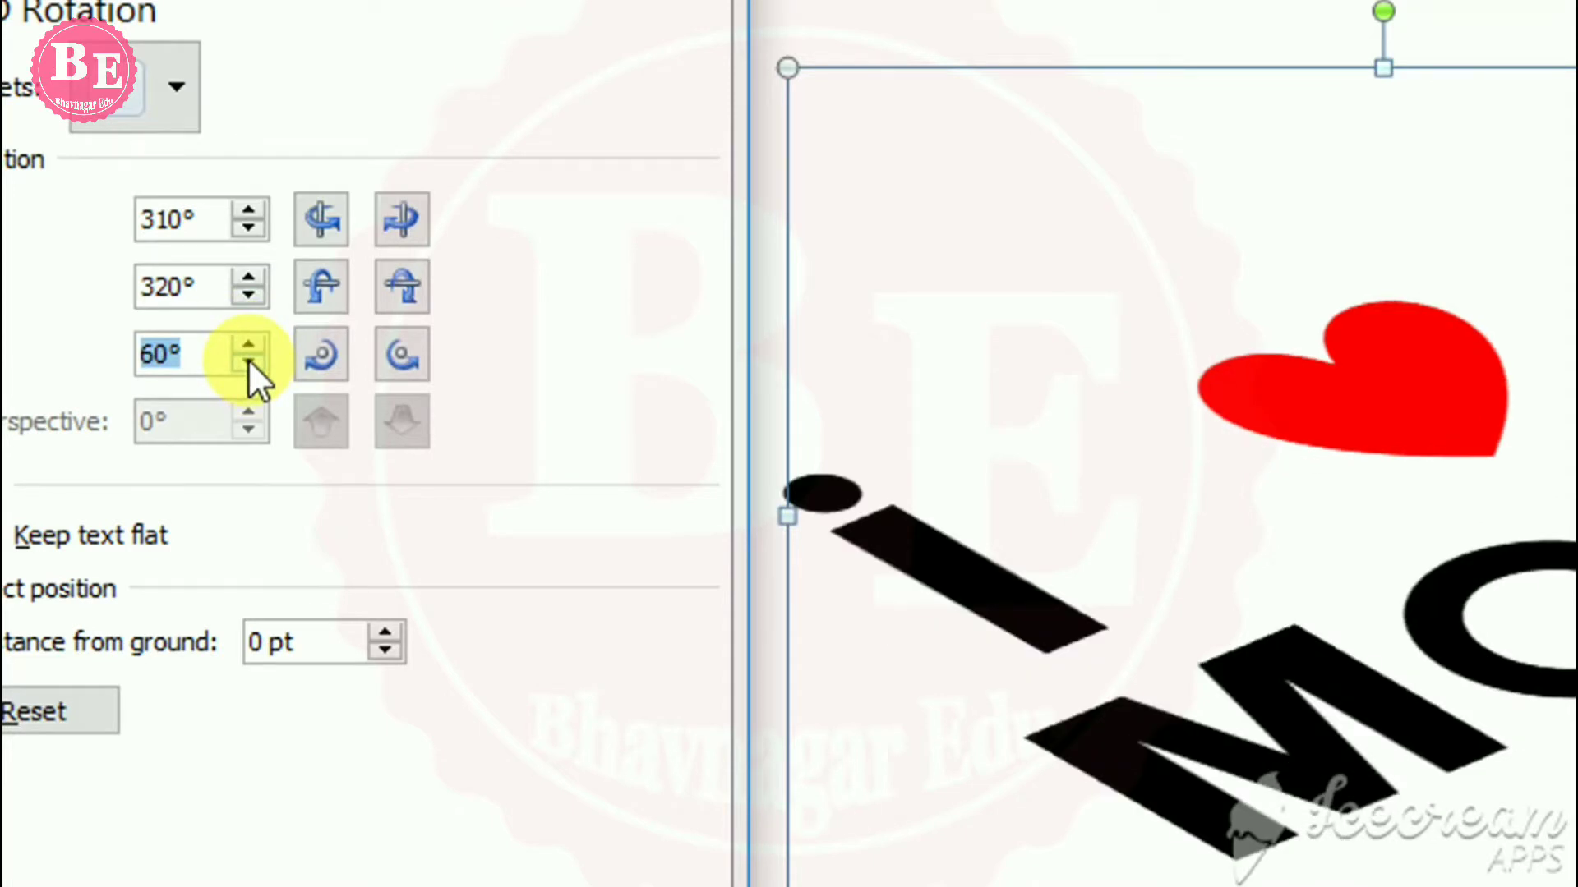
Apply the Parallel 3-D rotation preset with X 306.5°, Y 301.3°, Z 57.6°, and a top bevel preset 13 pt wide and 6 pt high
left_click(171, 109)
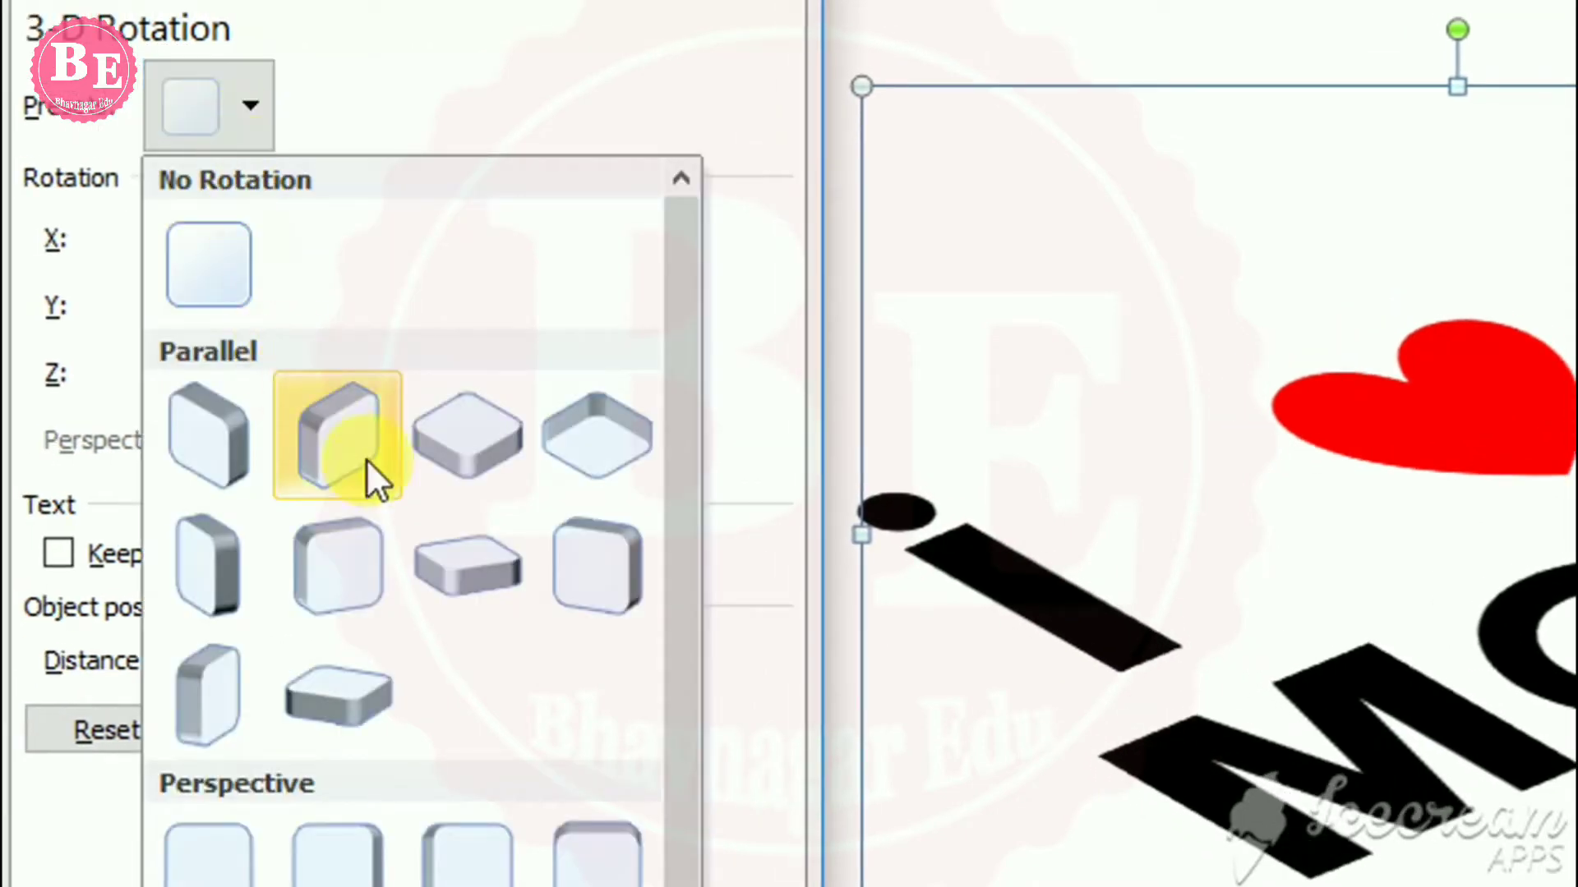
left_click(442, 540)
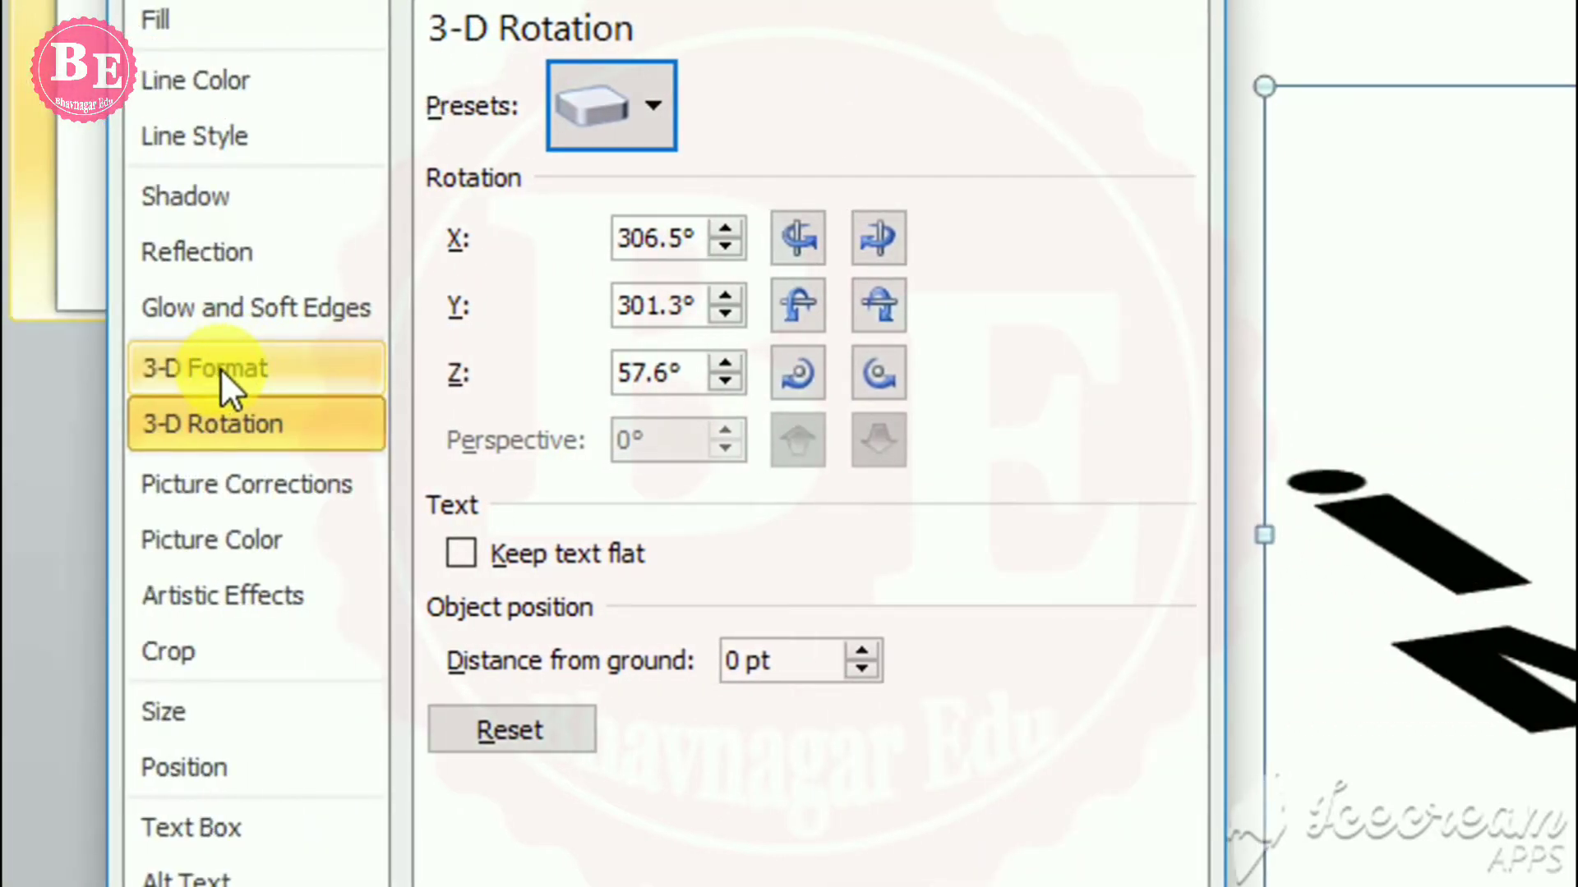
left_click(225, 386)
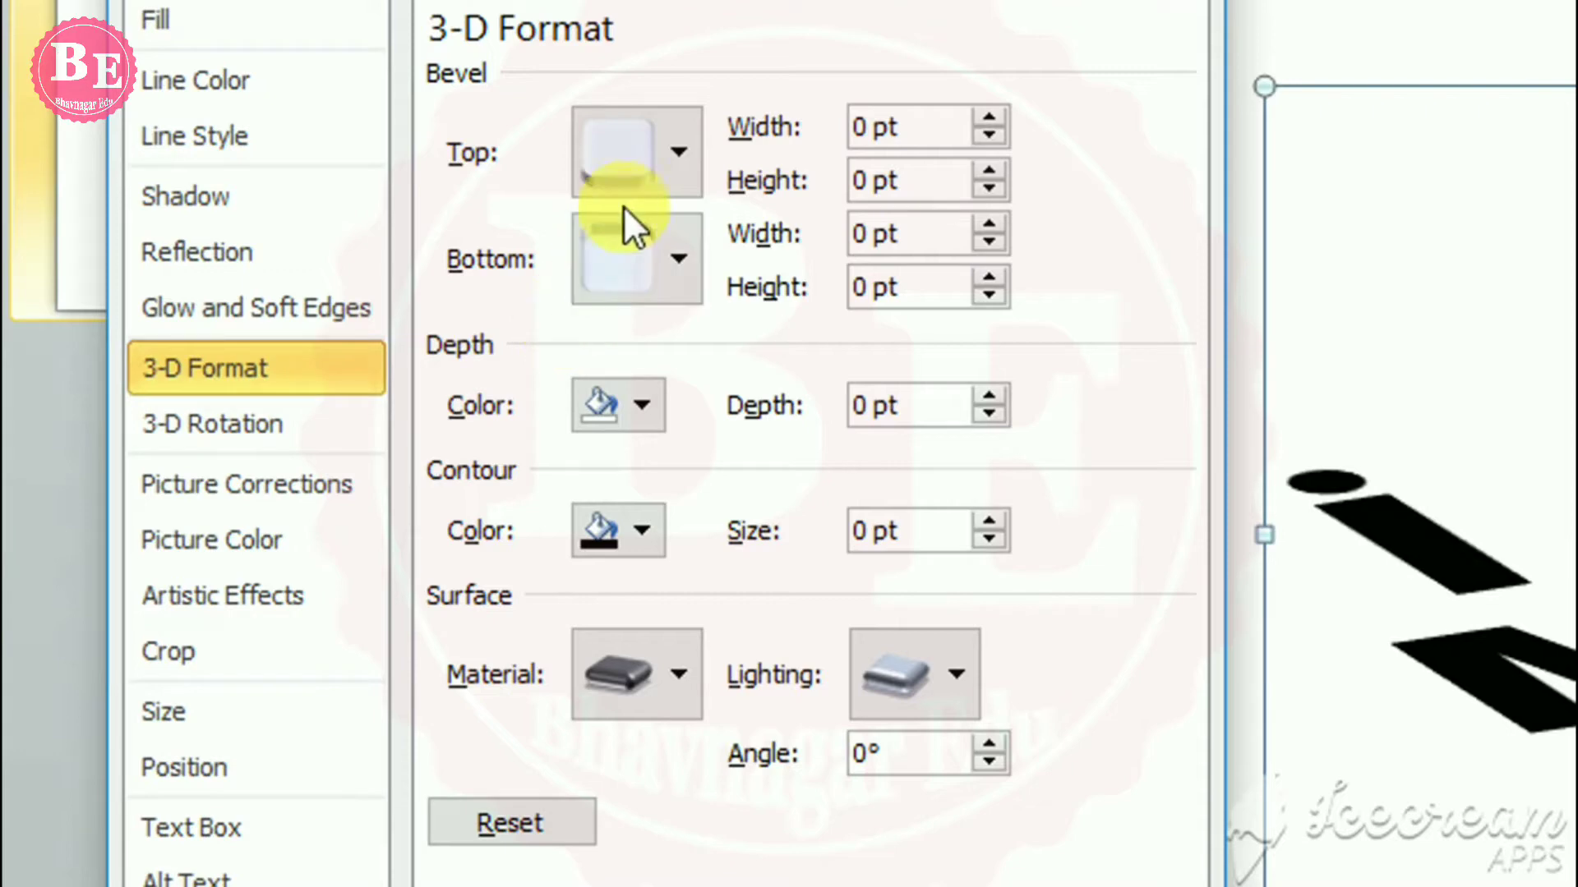
left_click(655, 178)
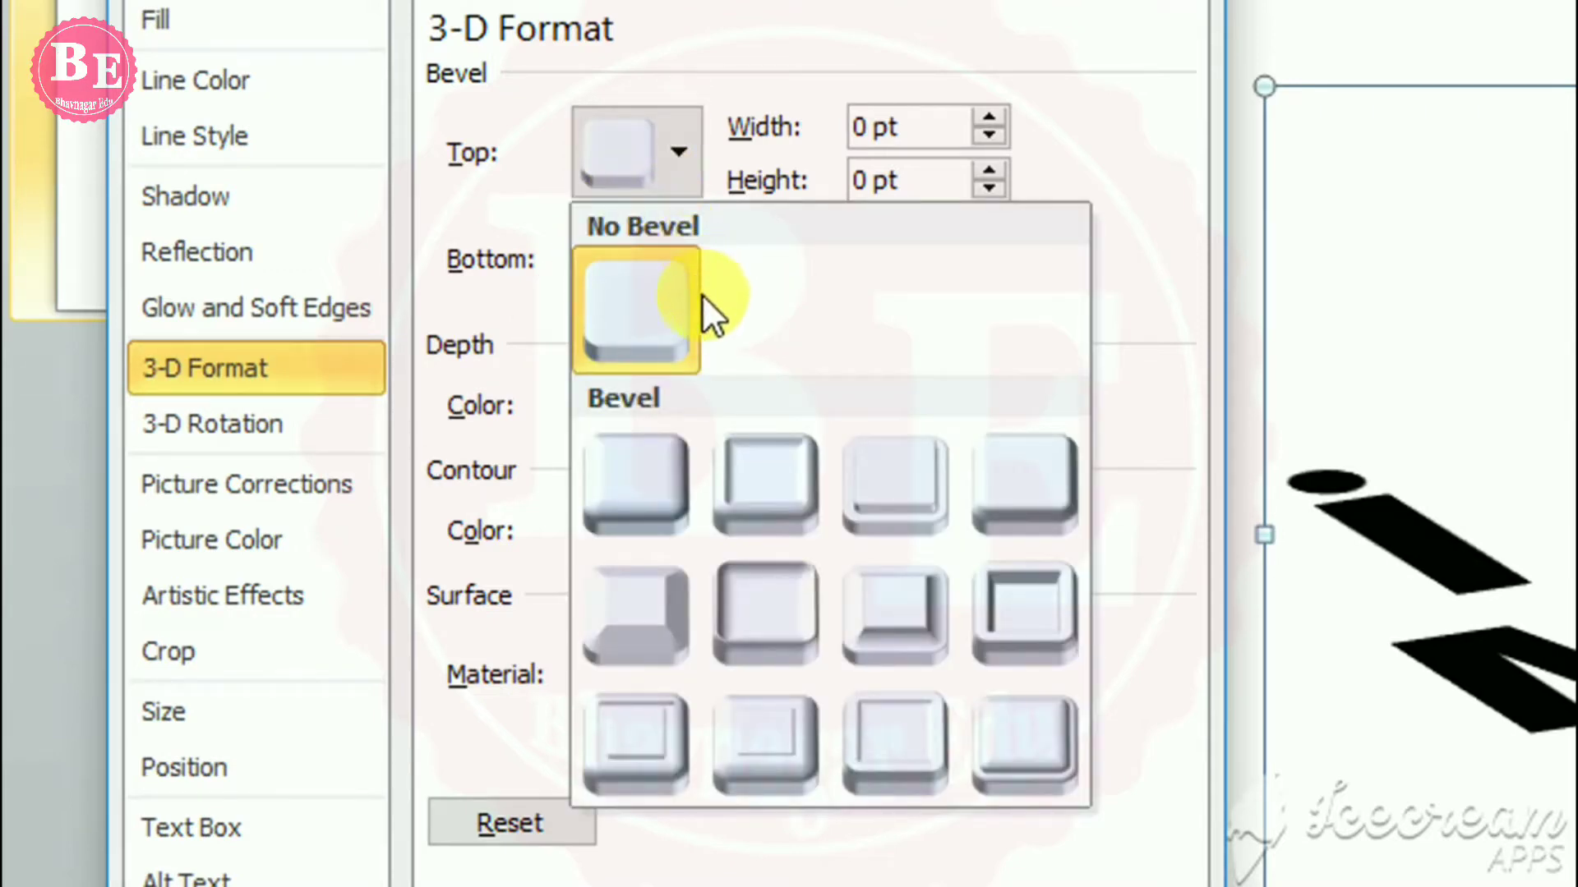
left_click(1009, 465)
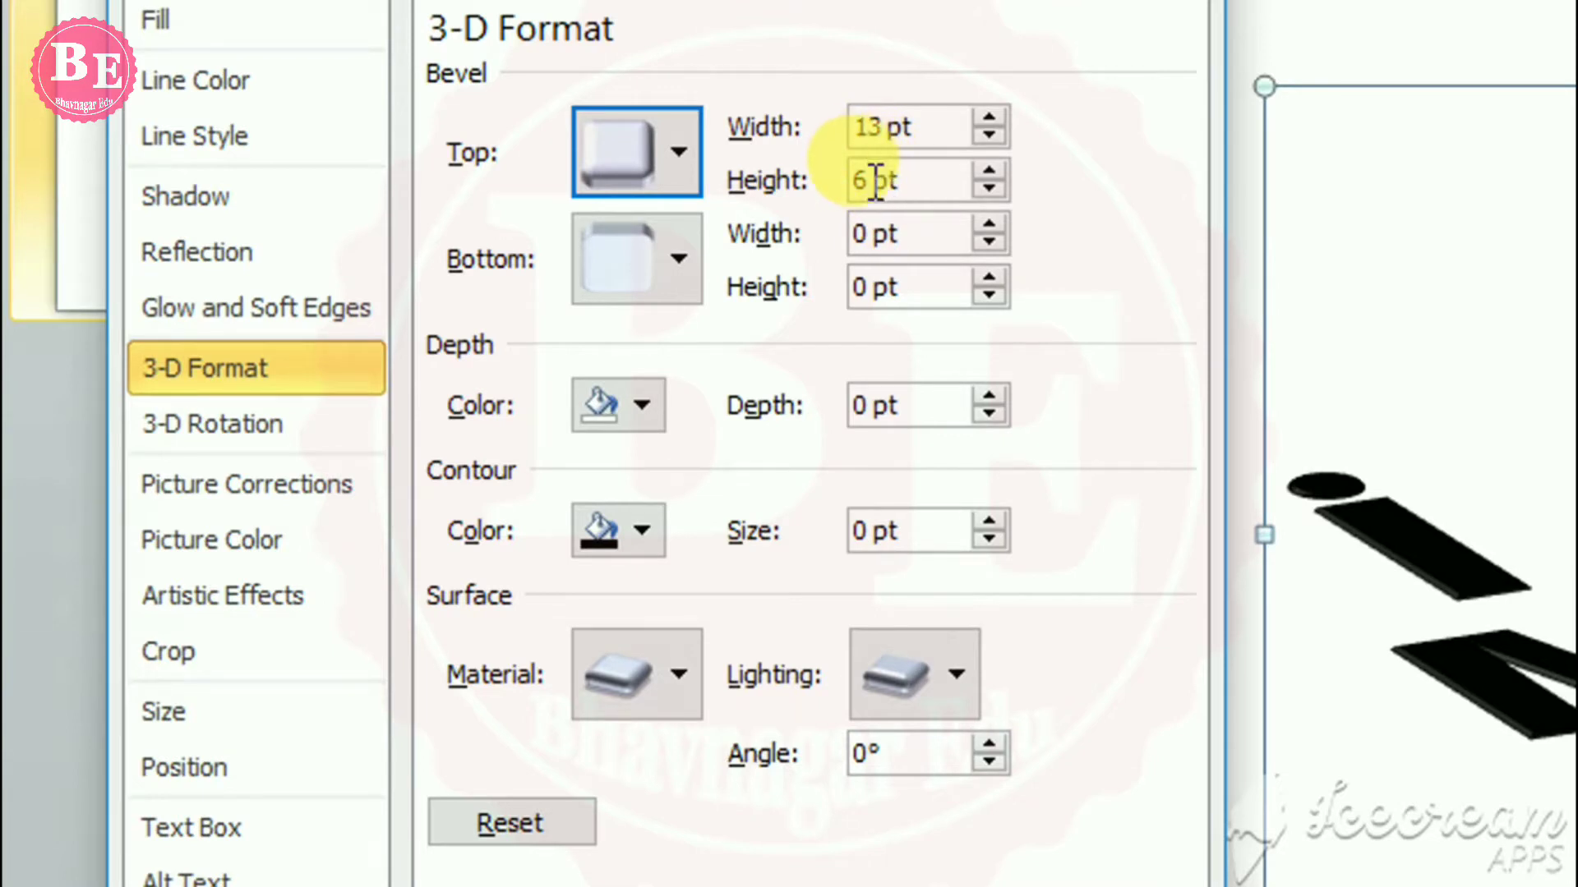
Try a bottom bevel 36.5 pt wide on the artwork, and return its width and height to 0 pt
left_click(869, 234)
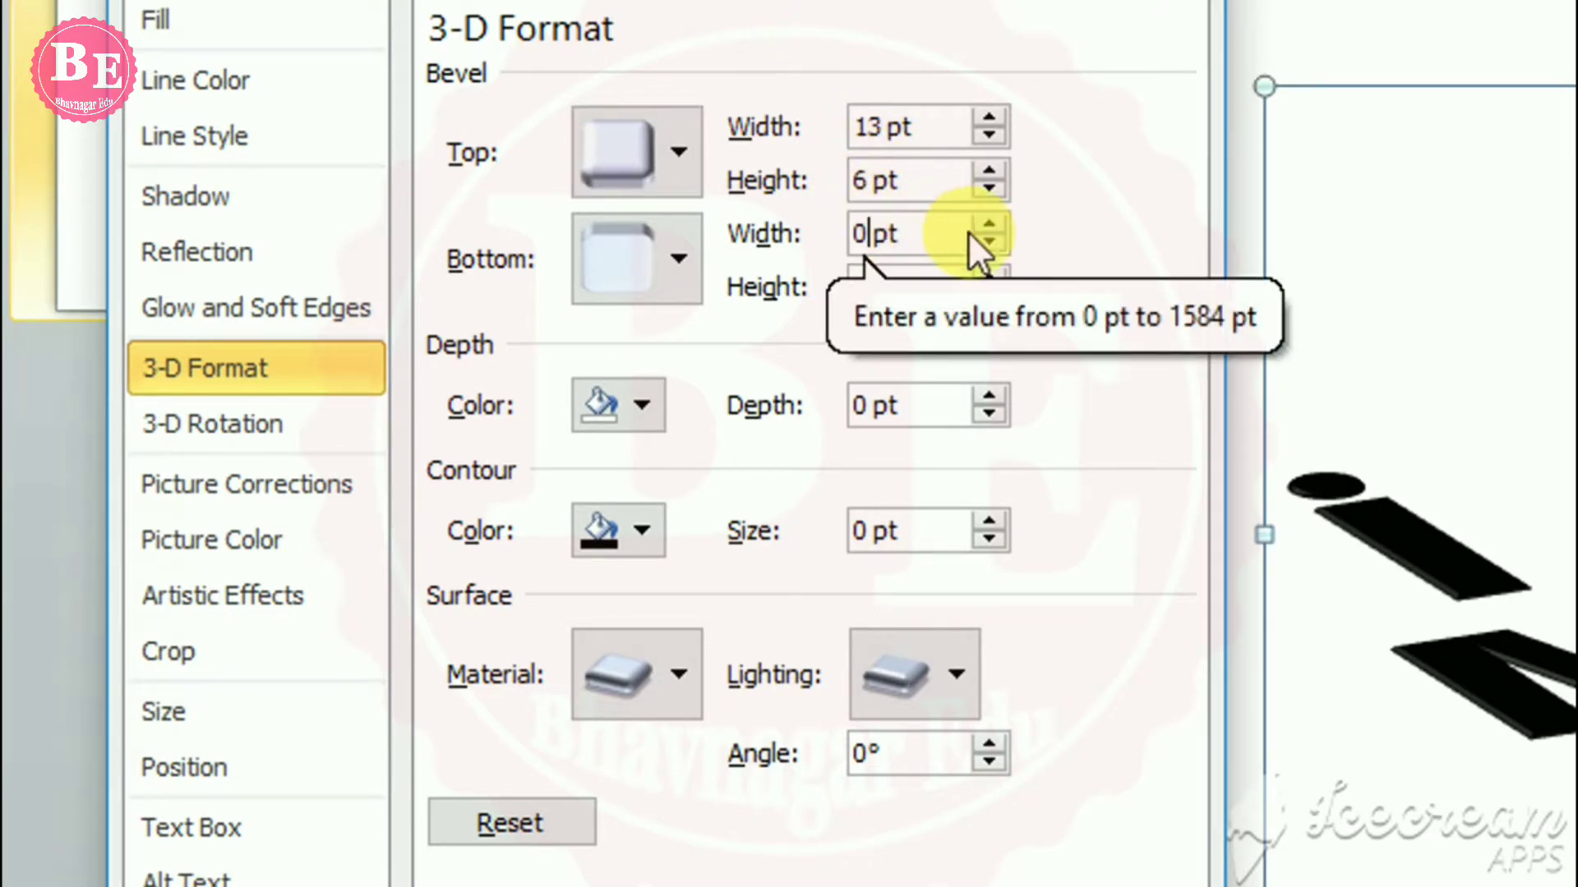
left_click(988, 224)
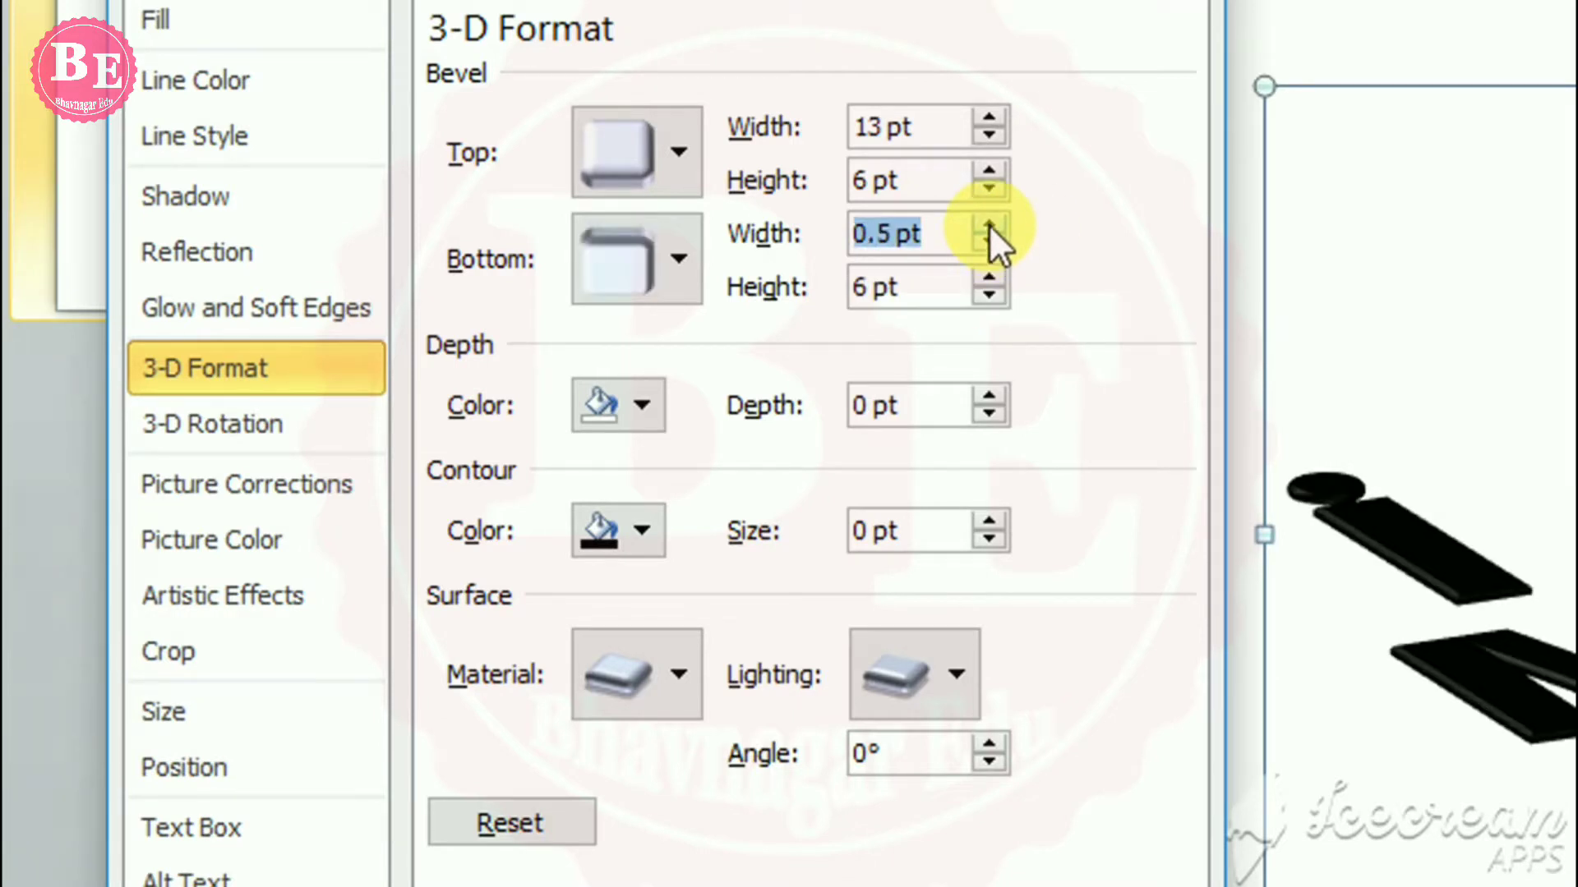
left_click(988, 225)
left_click(989, 224)
left_click(988, 224)
left_click(989, 224)
left_click(989, 224)
left_click(988, 224)
left_click(989, 224)
left_click(989, 225)
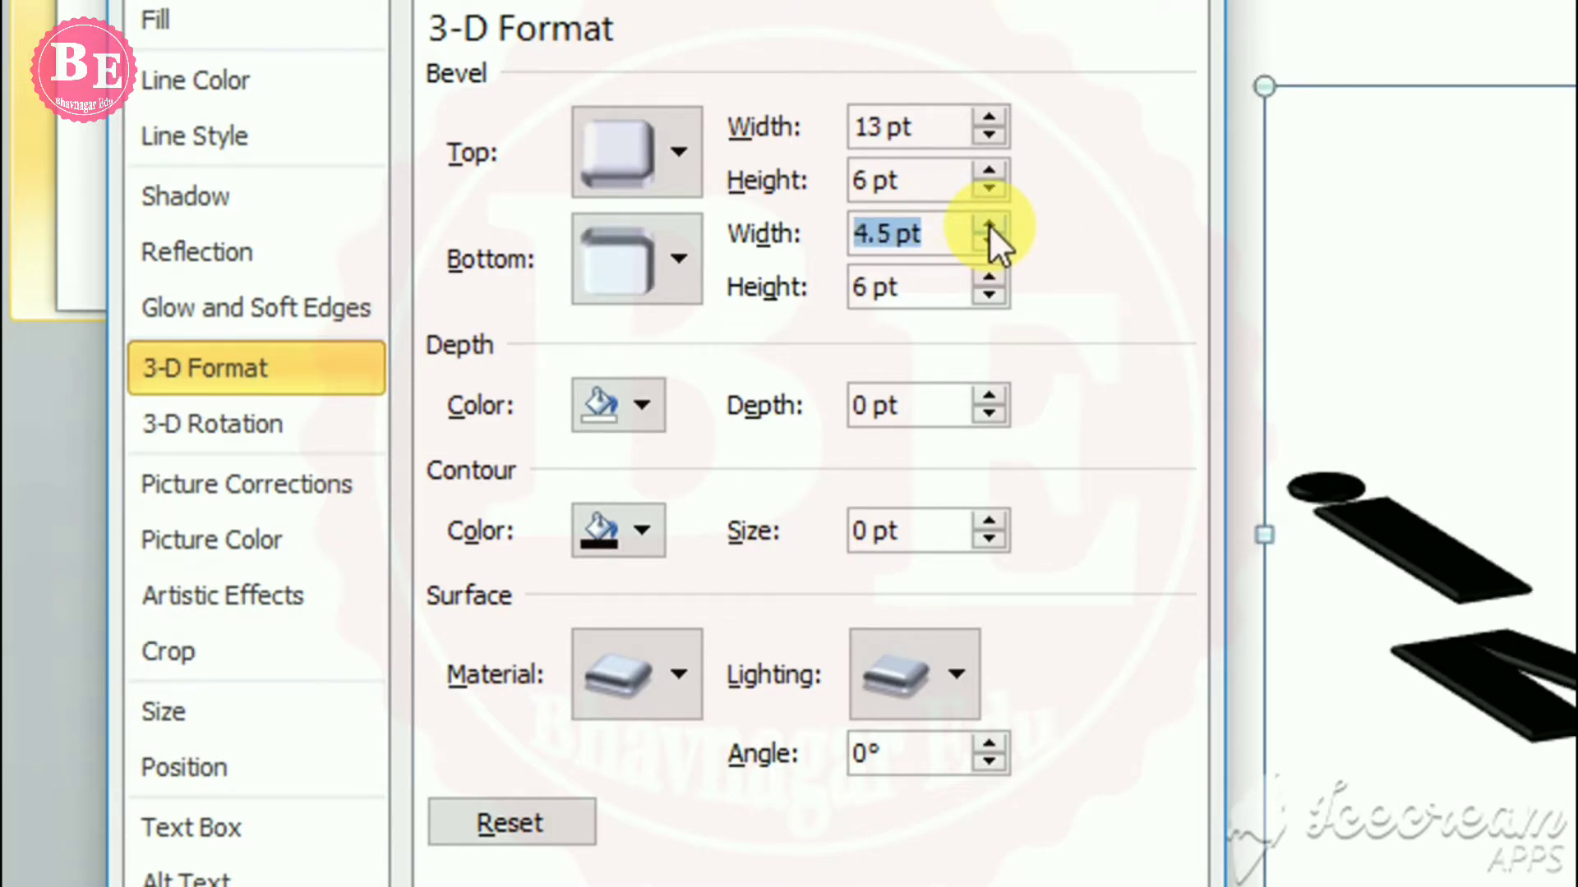
left_click(989, 225)
left_click(989, 224)
left_click(988, 225)
left_click(988, 224)
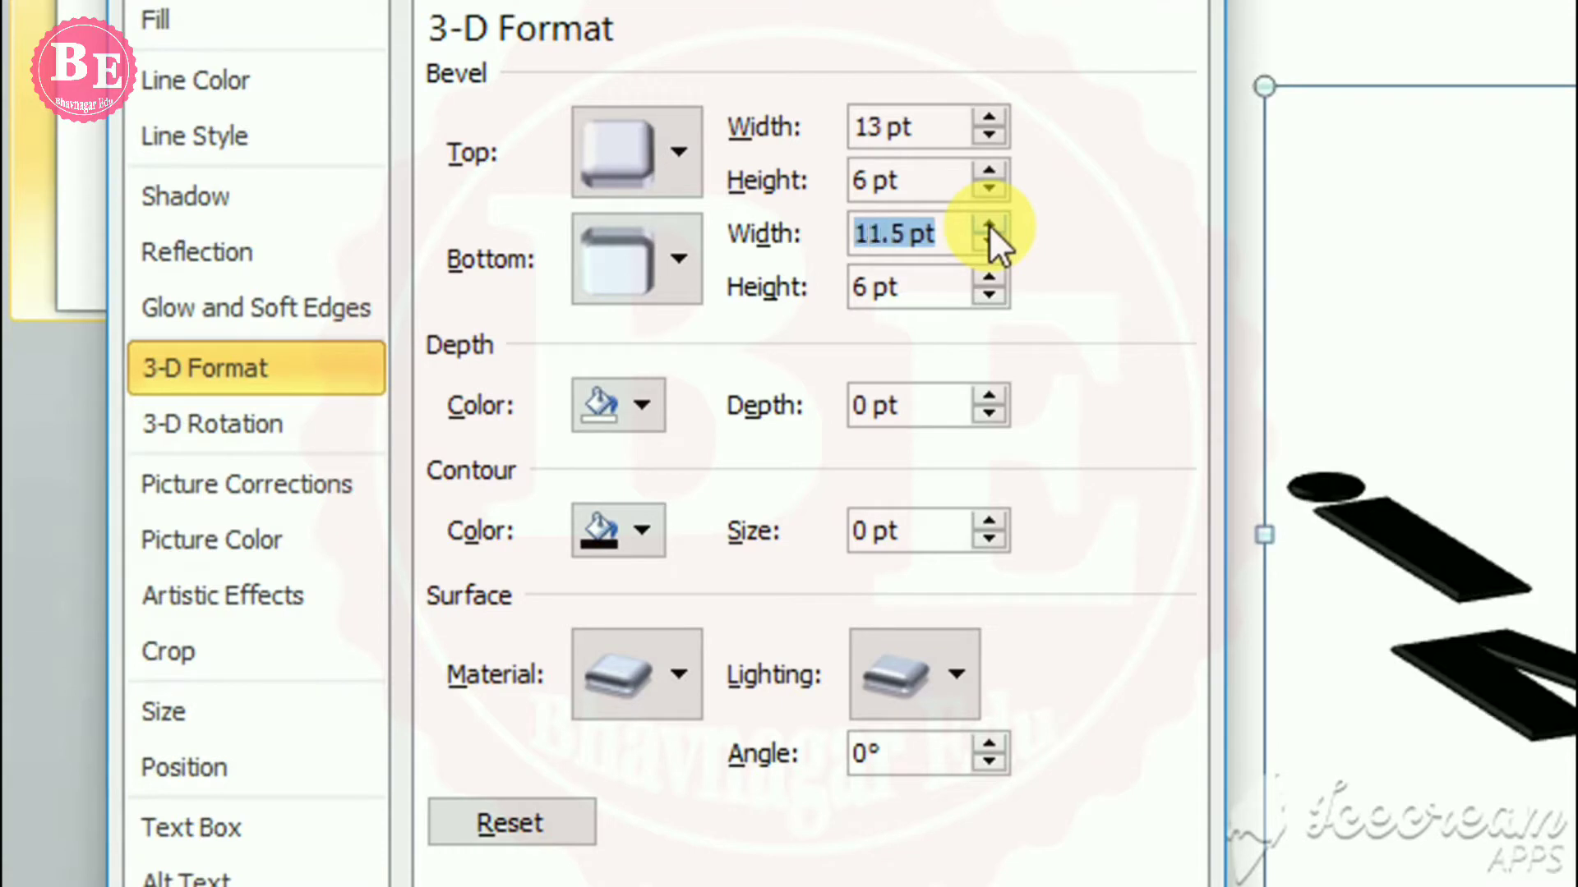
left_click(988, 224)
left_click(988, 224)
left_click(988, 225)
left_click(988, 224)
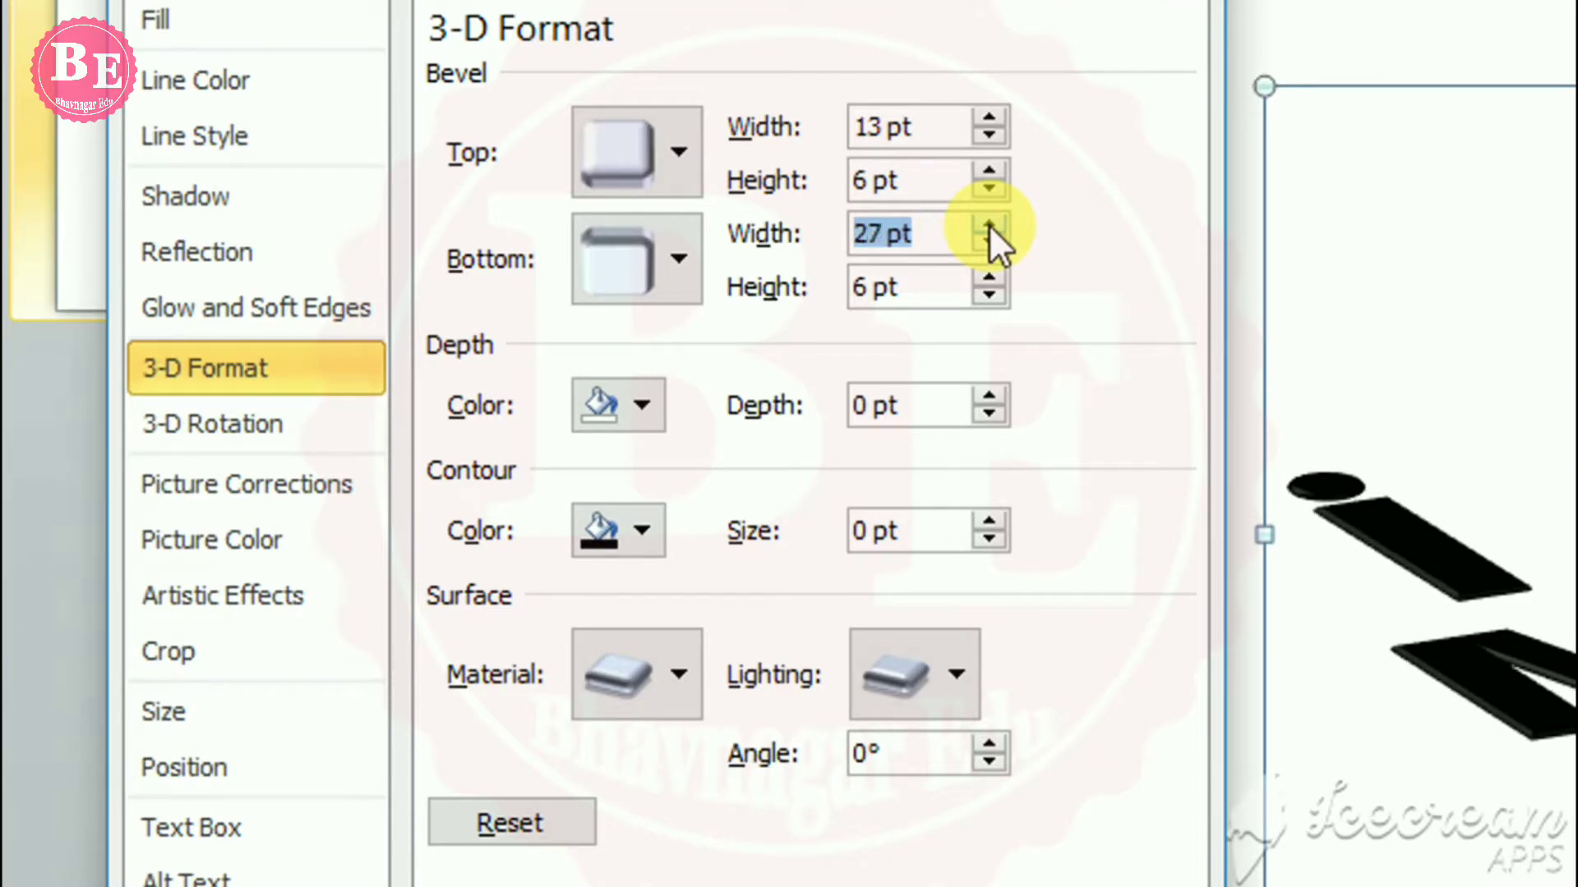
left_click(988, 224)
left_click(989, 224)
left_click(988, 224)
left_click(989, 224)
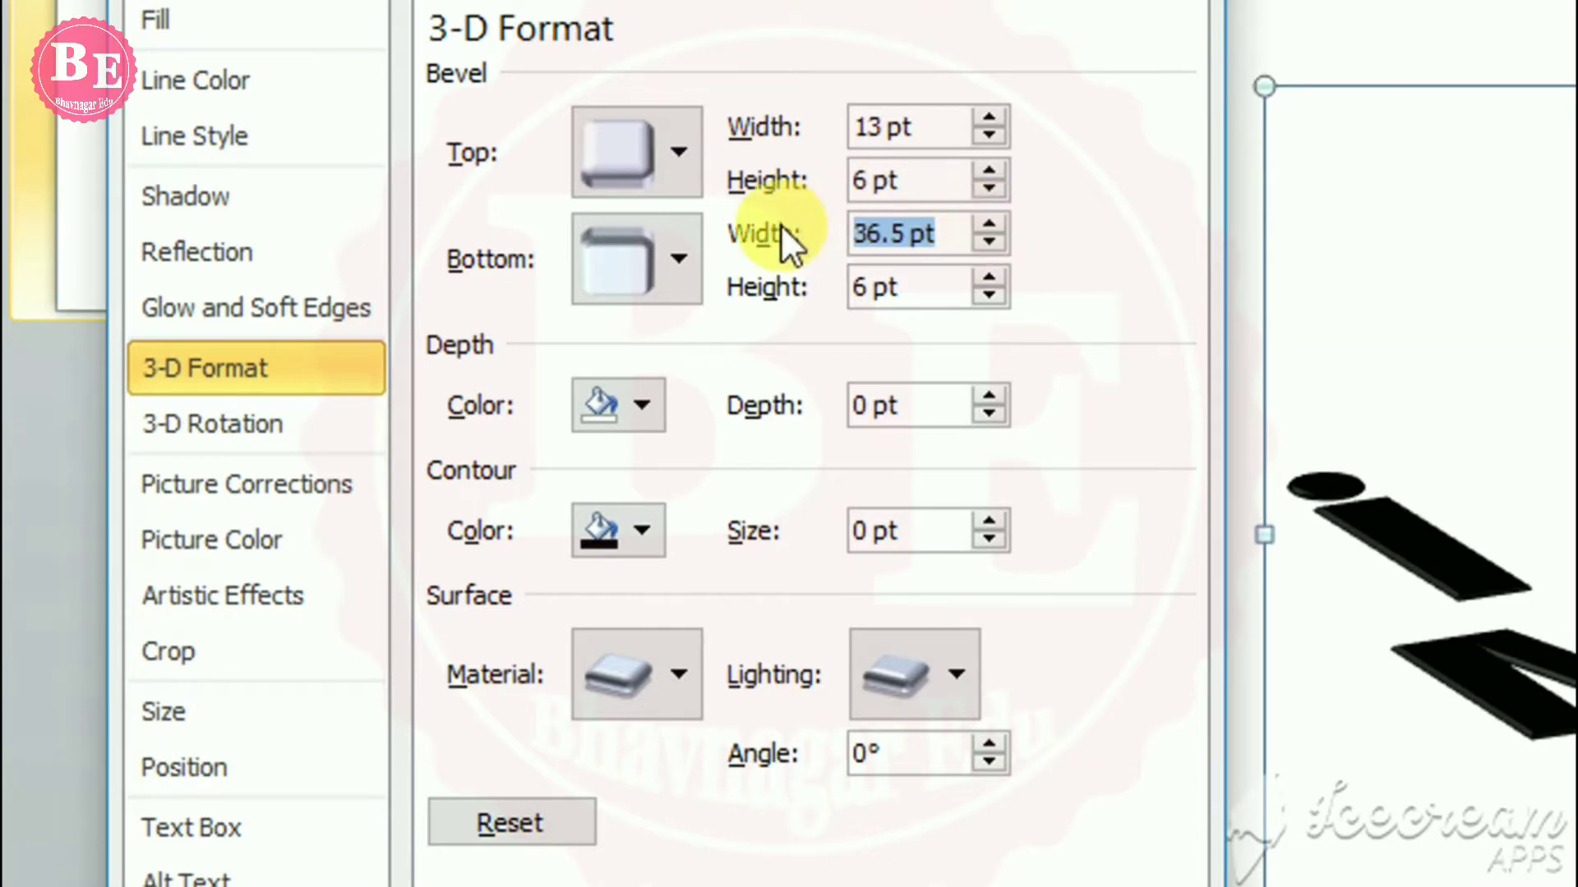
left_click(696, 258)
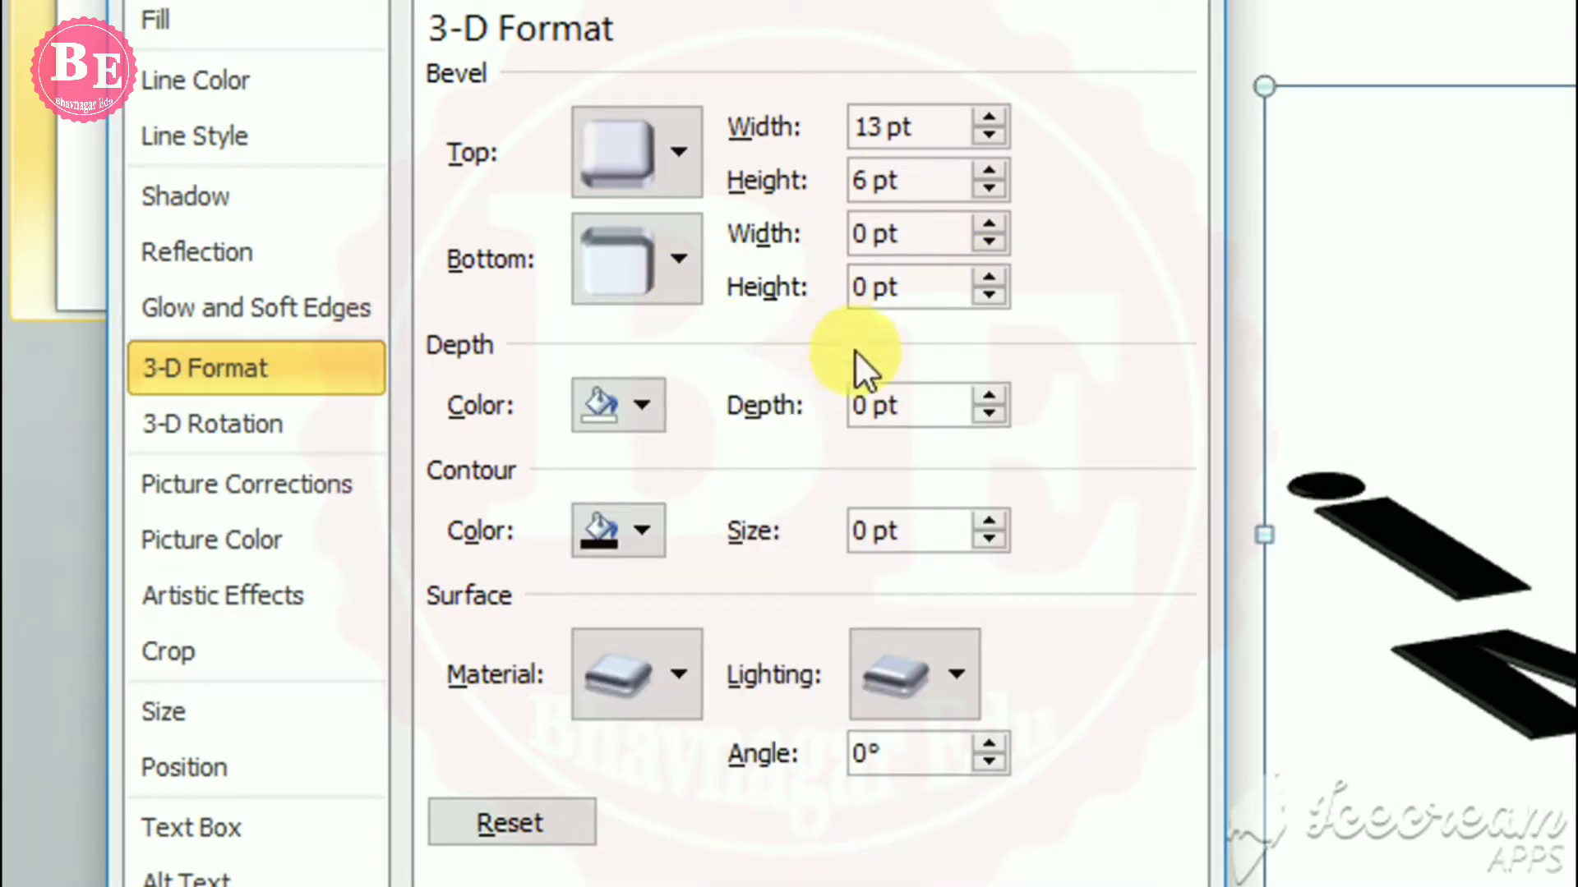
Give the artwork a 3-D depth of 50 pt and a light orange theme depth colour
left_click(862, 404)
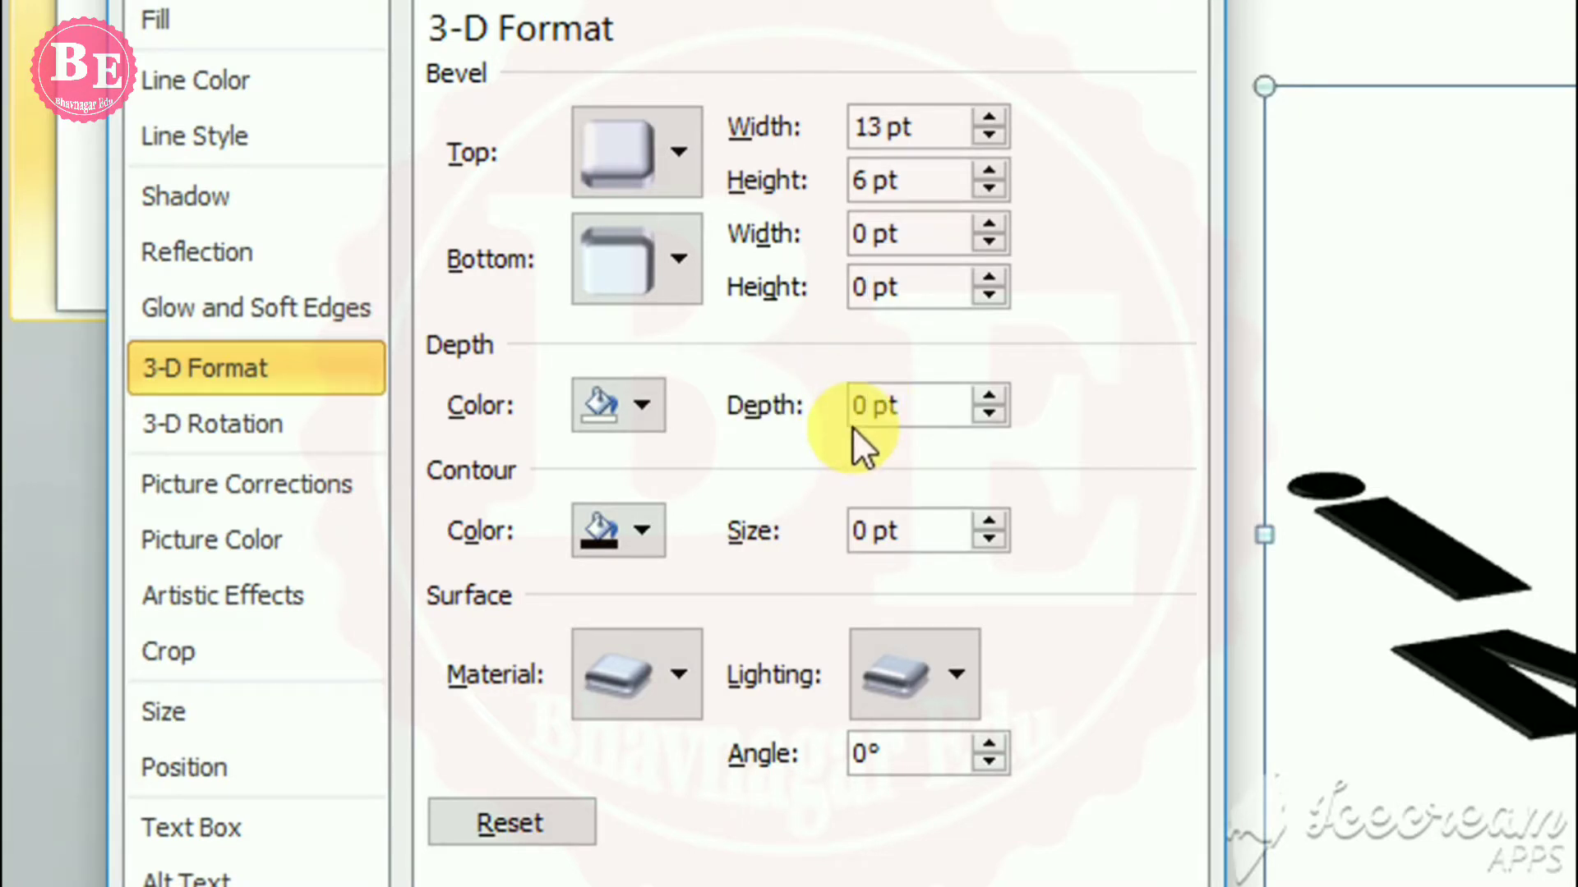
key("BackSpace")
type("5")
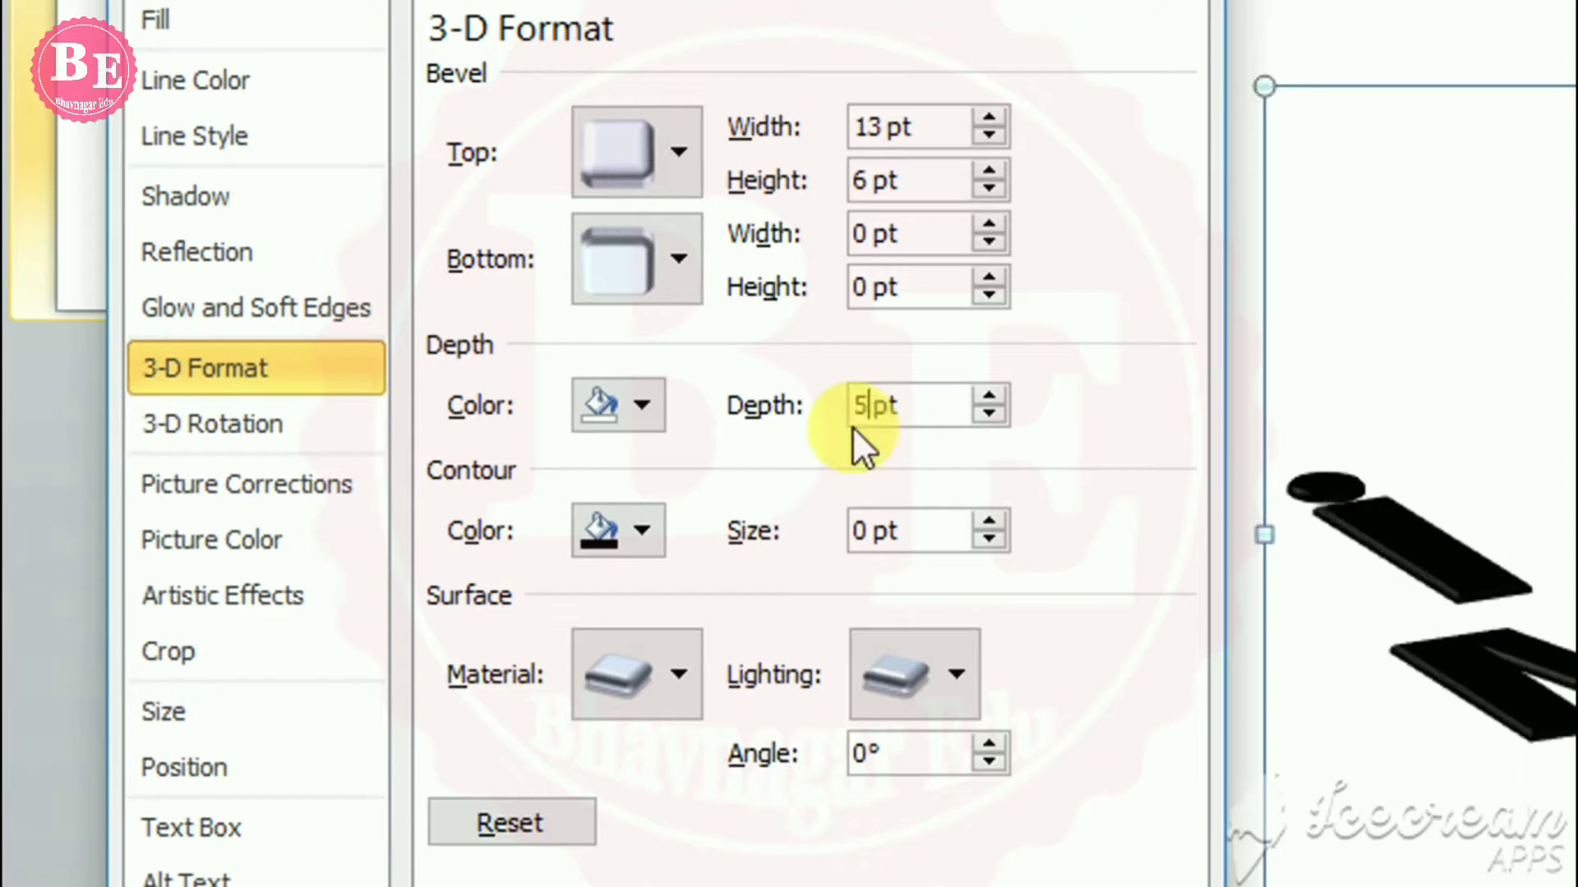
type("0")
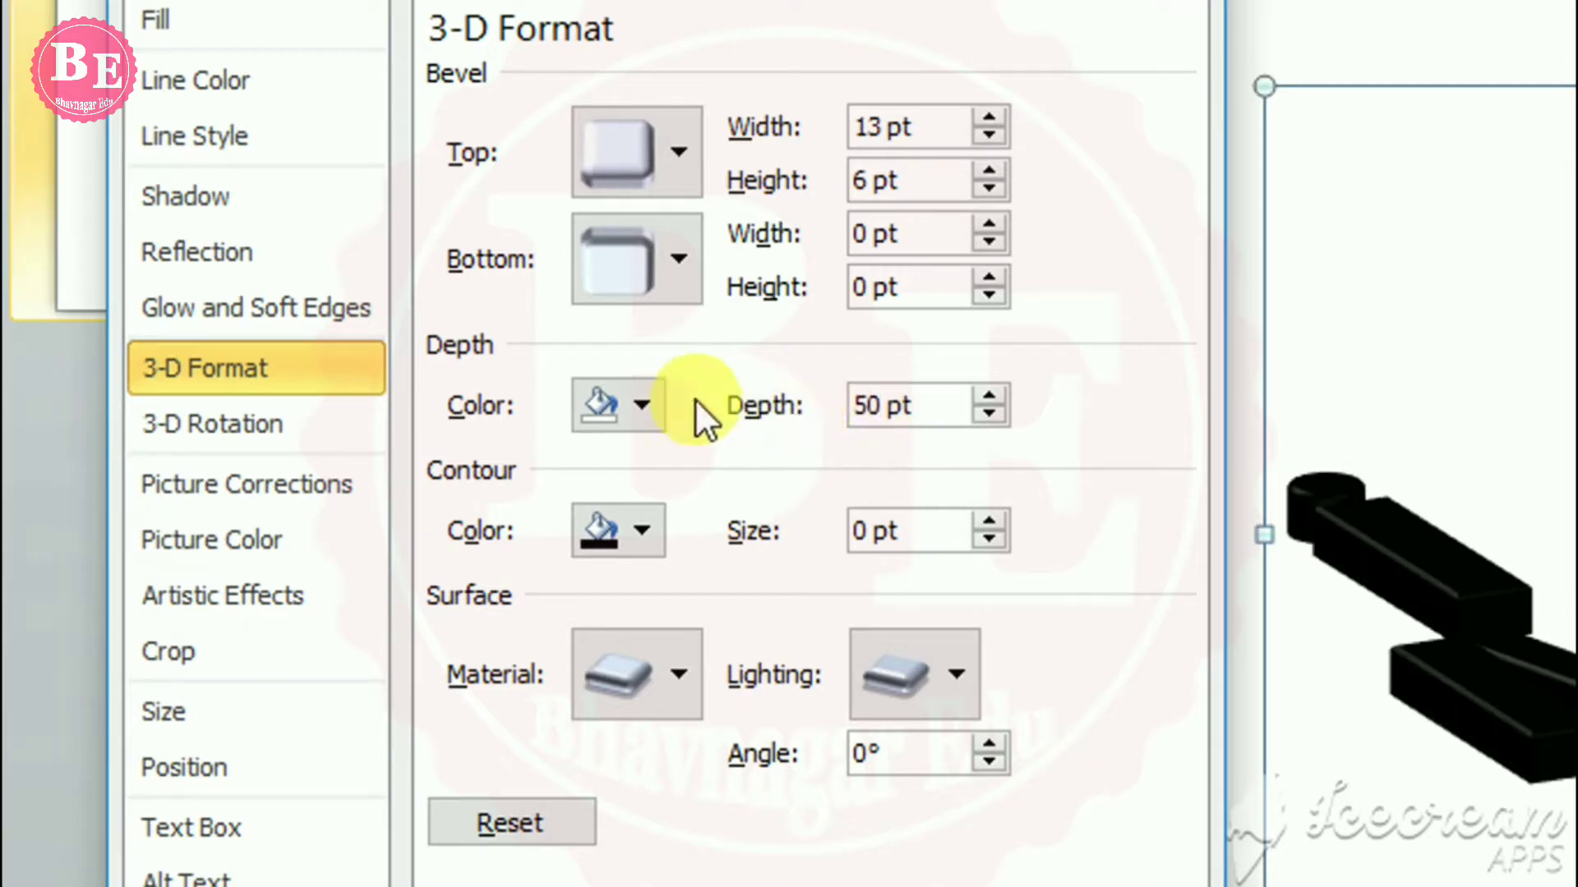
left_click(659, 411)
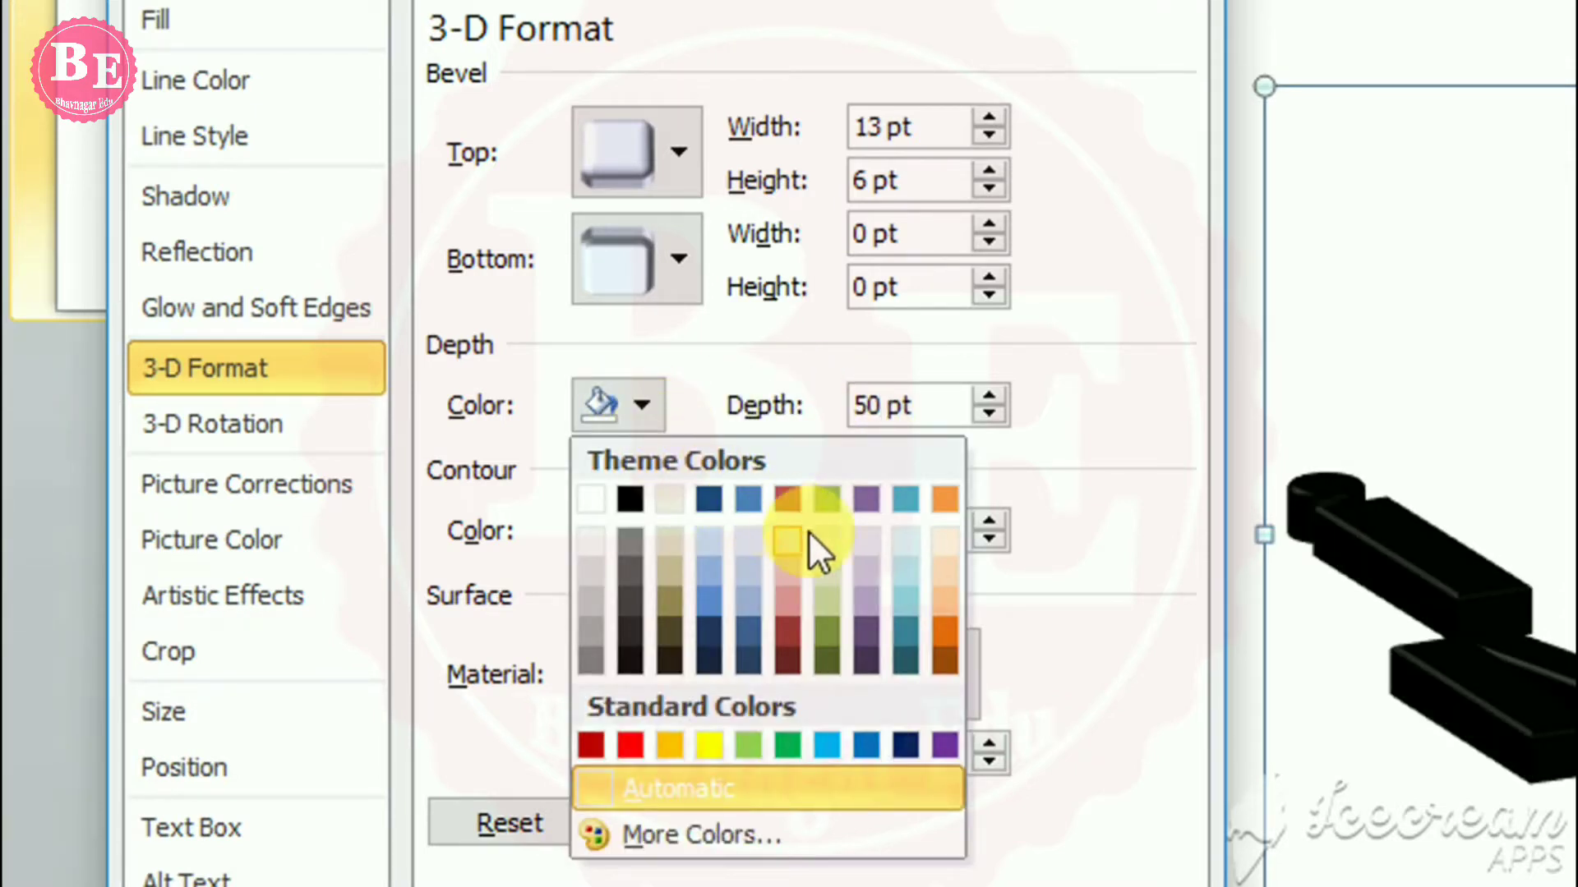
left_click(939, 576)
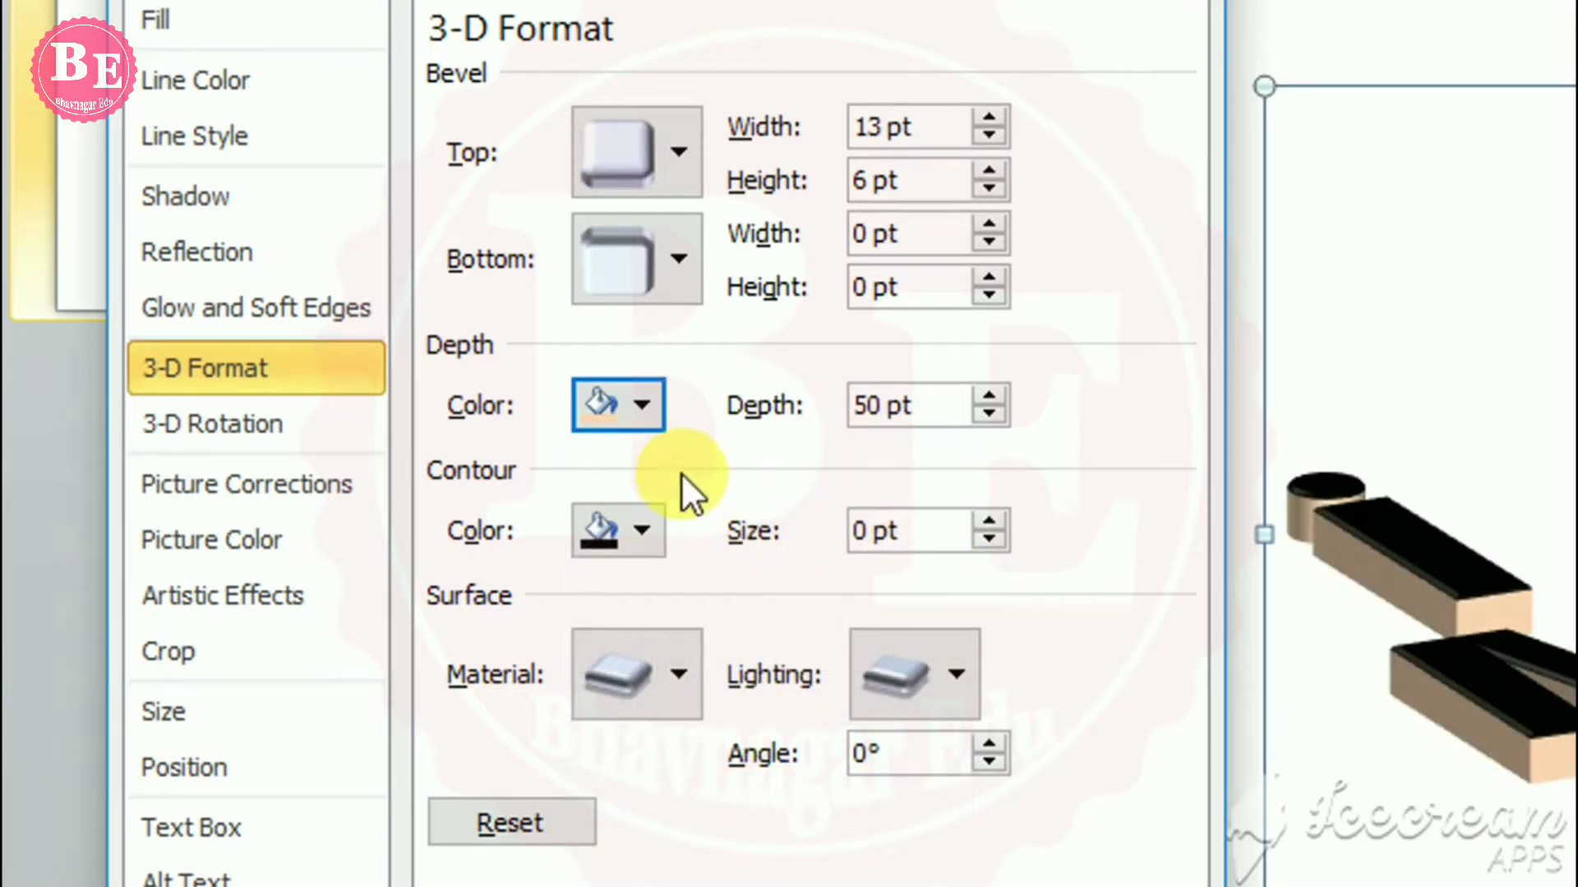
Apply the first Outer shadow preset to the artwork and set the shadow blur to 42 pt
left_click(224, 201)
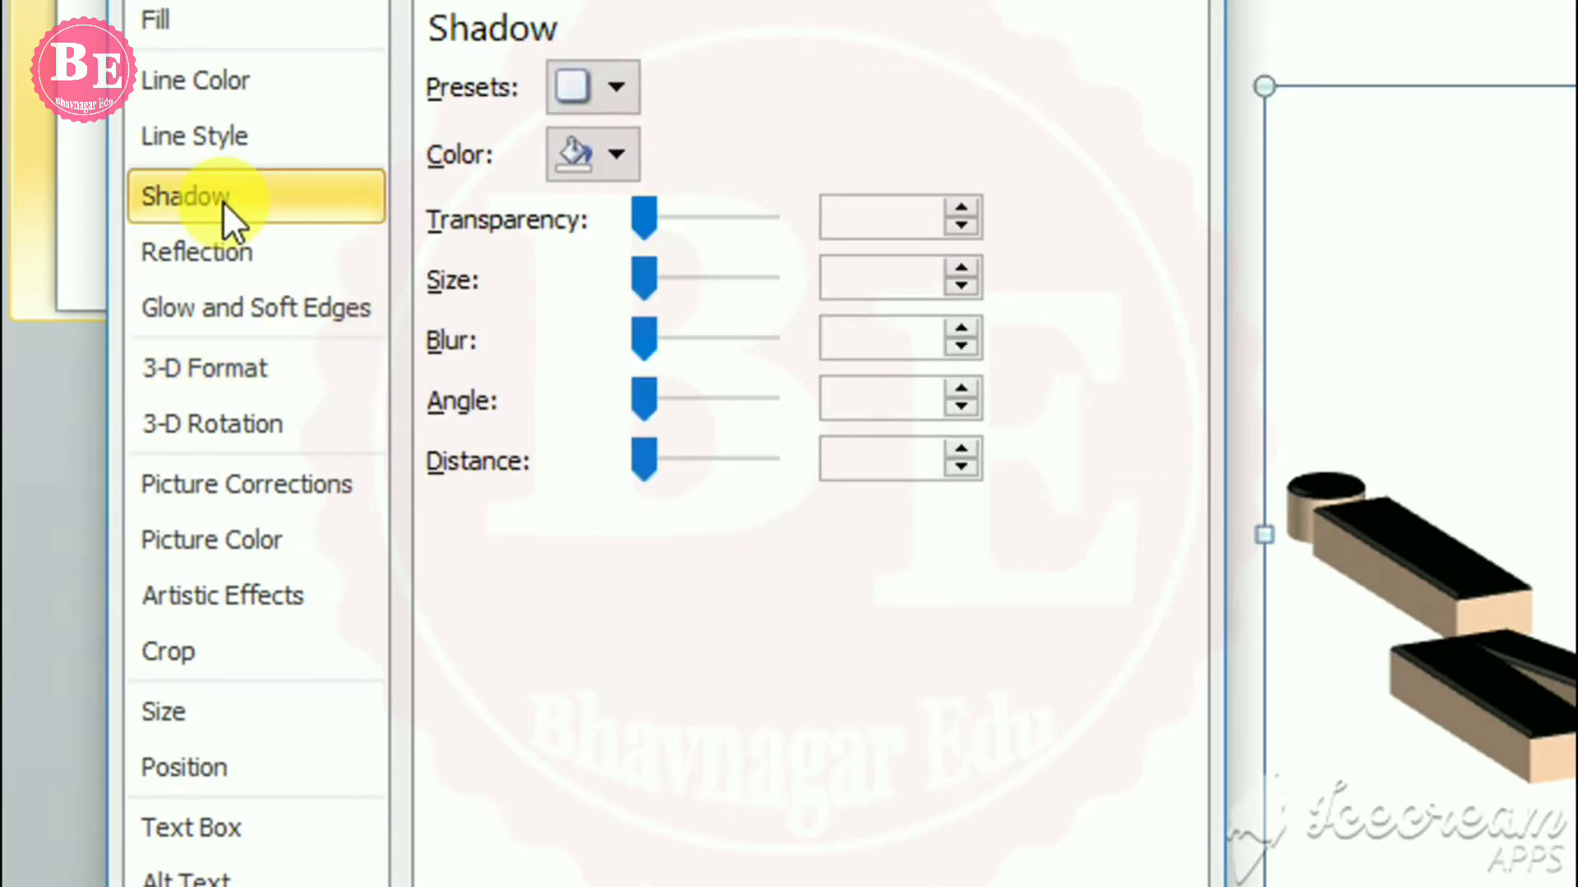
left_click(583, 85)
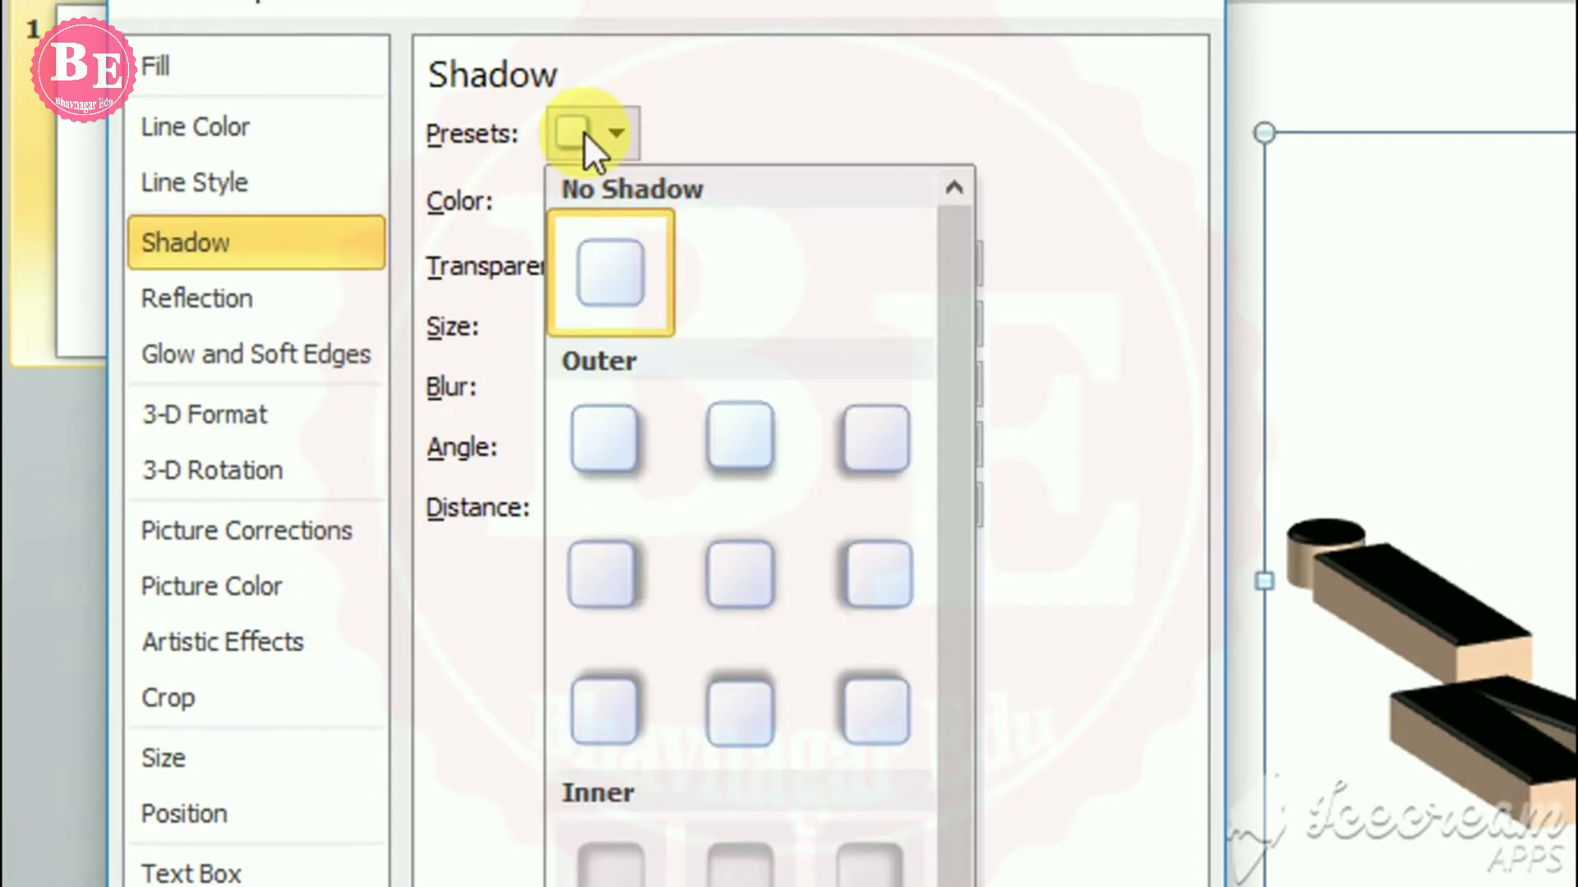
left_click(618, 454)
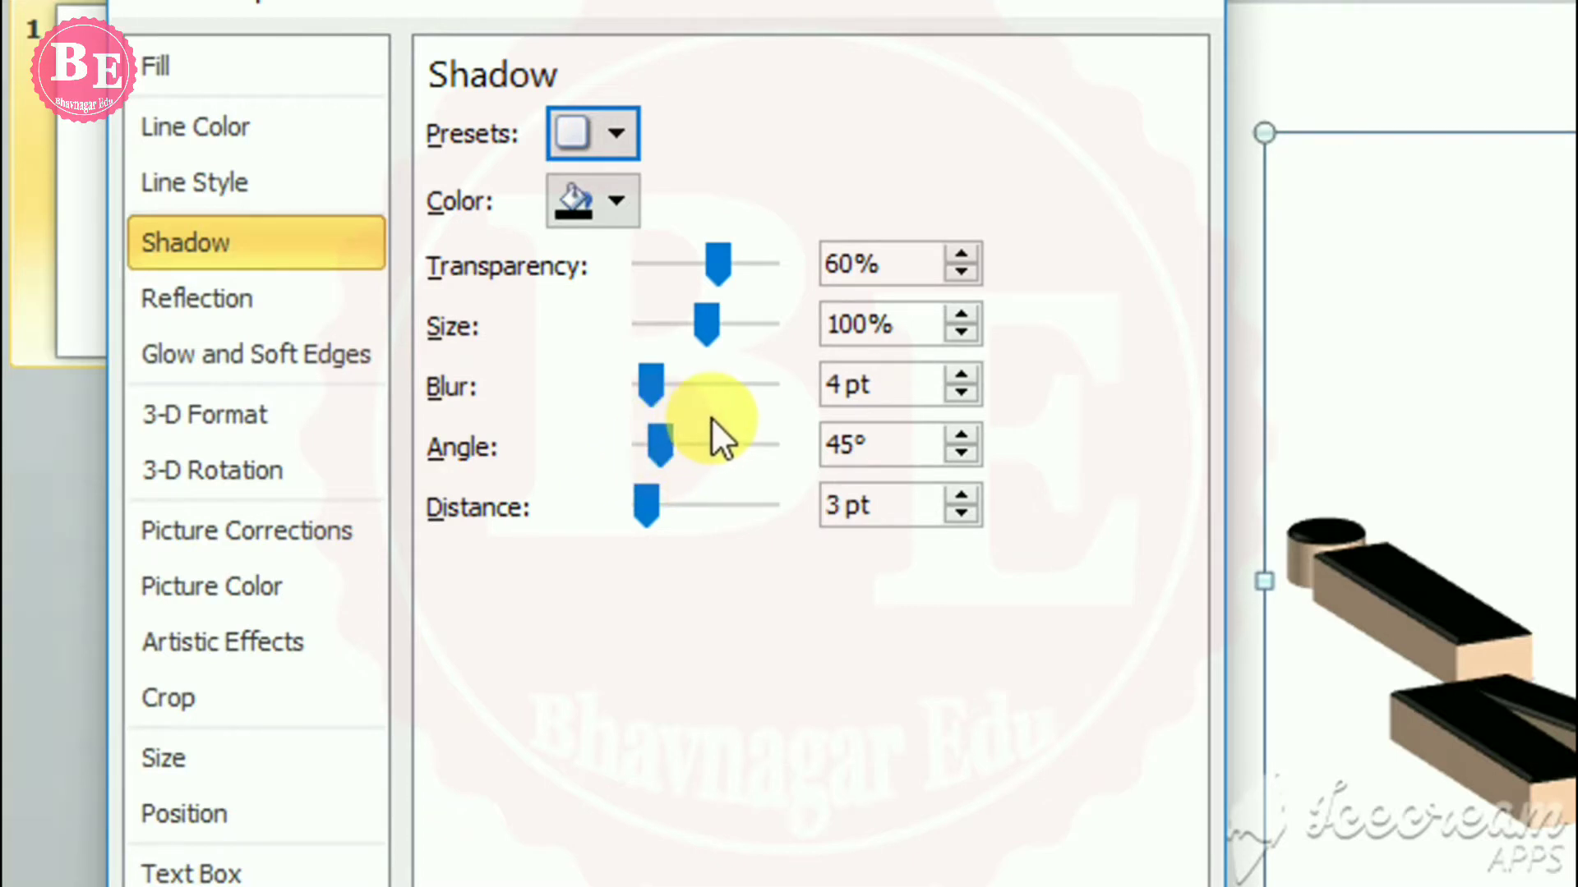
left_click(845, 387)
key("BackSpace")
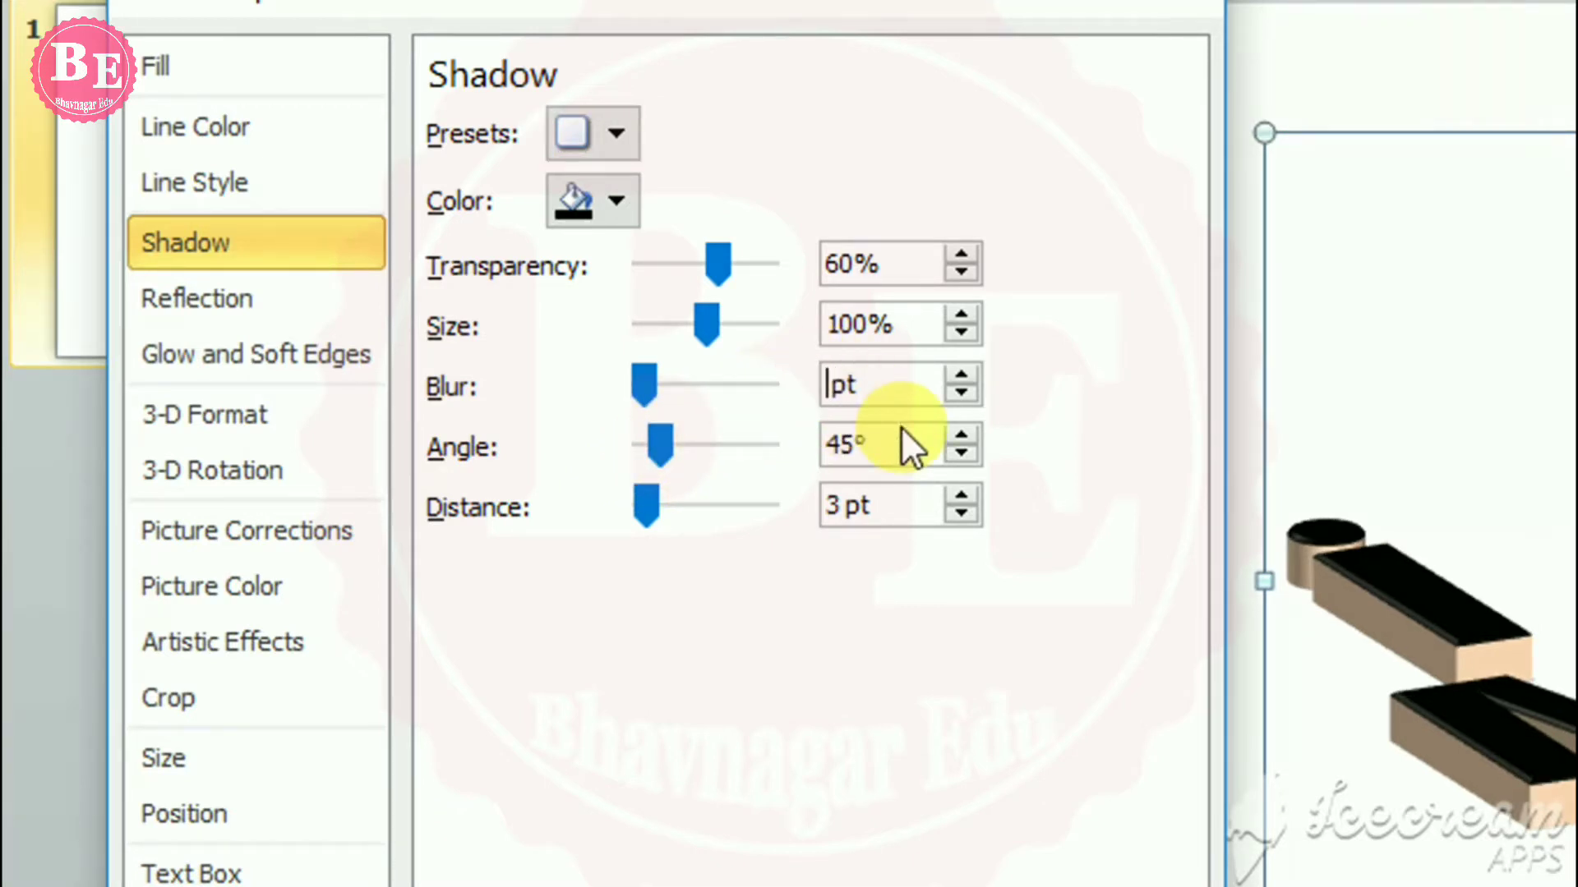
type("42")
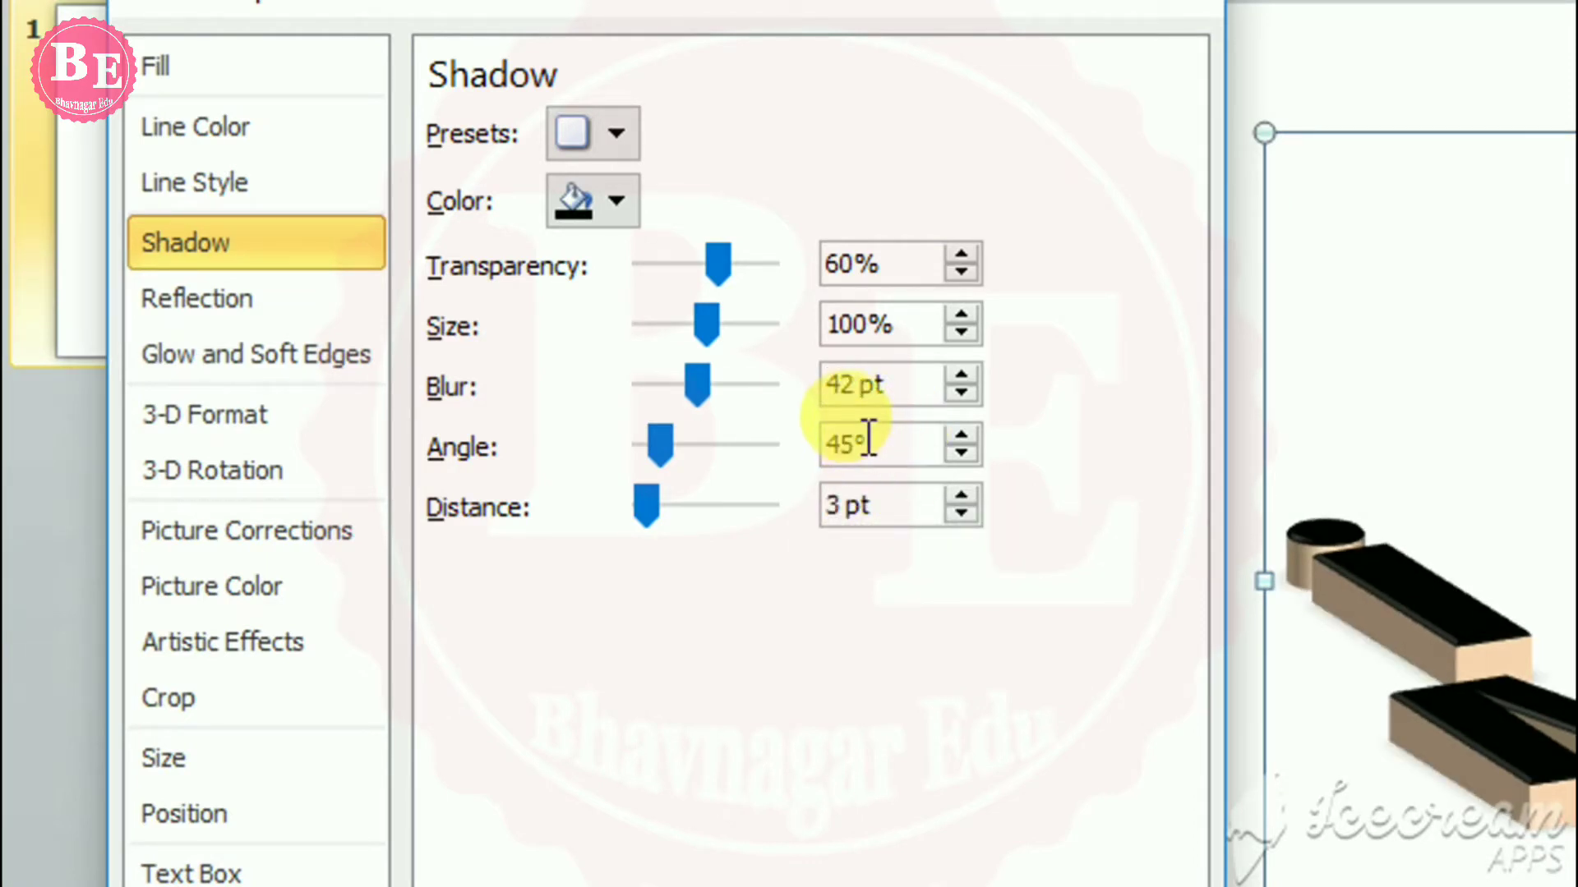
Set the artwork's shadow angle to 111° and its shadow distance to 26 pt
left_click(855, 441)
key("BackSpace")
key("BackSpace")
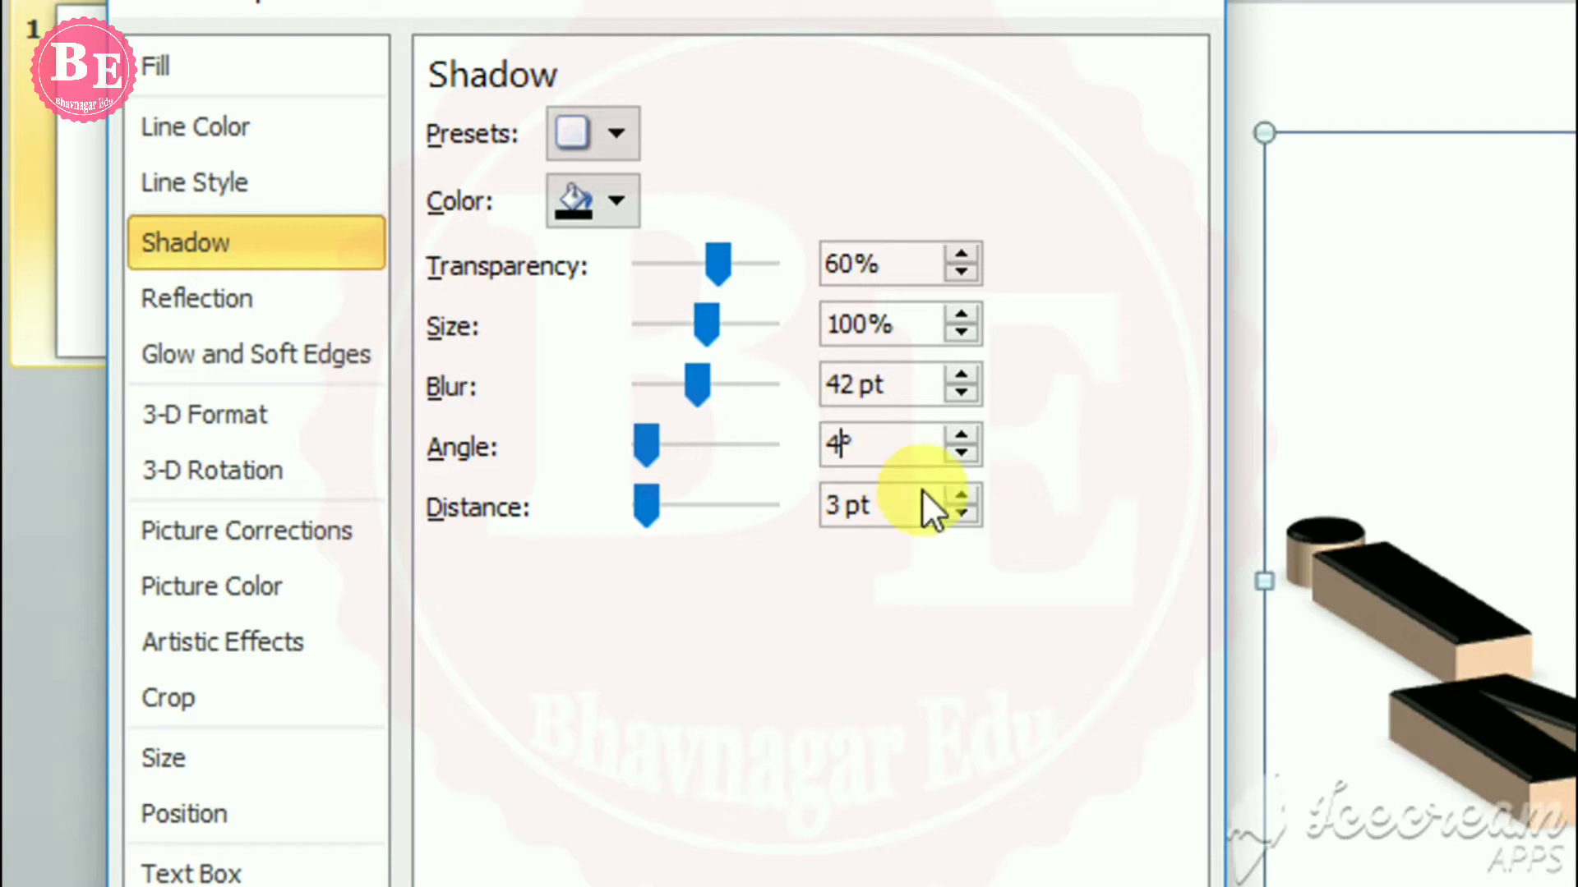
type("111")
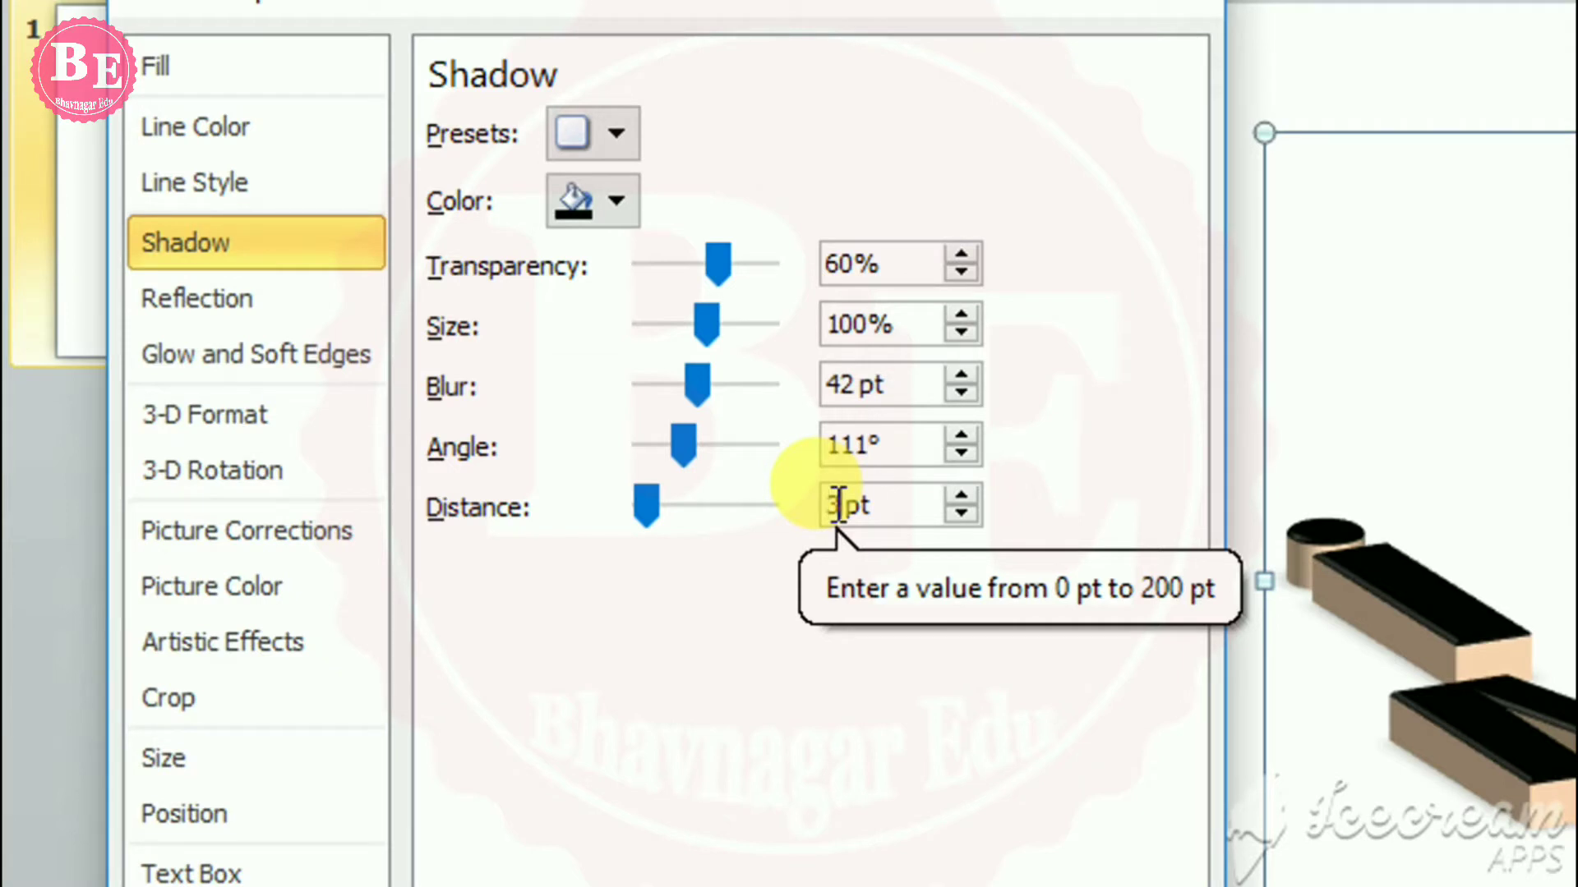
left_click(833, 502)
key("BackSpace")
type("26")
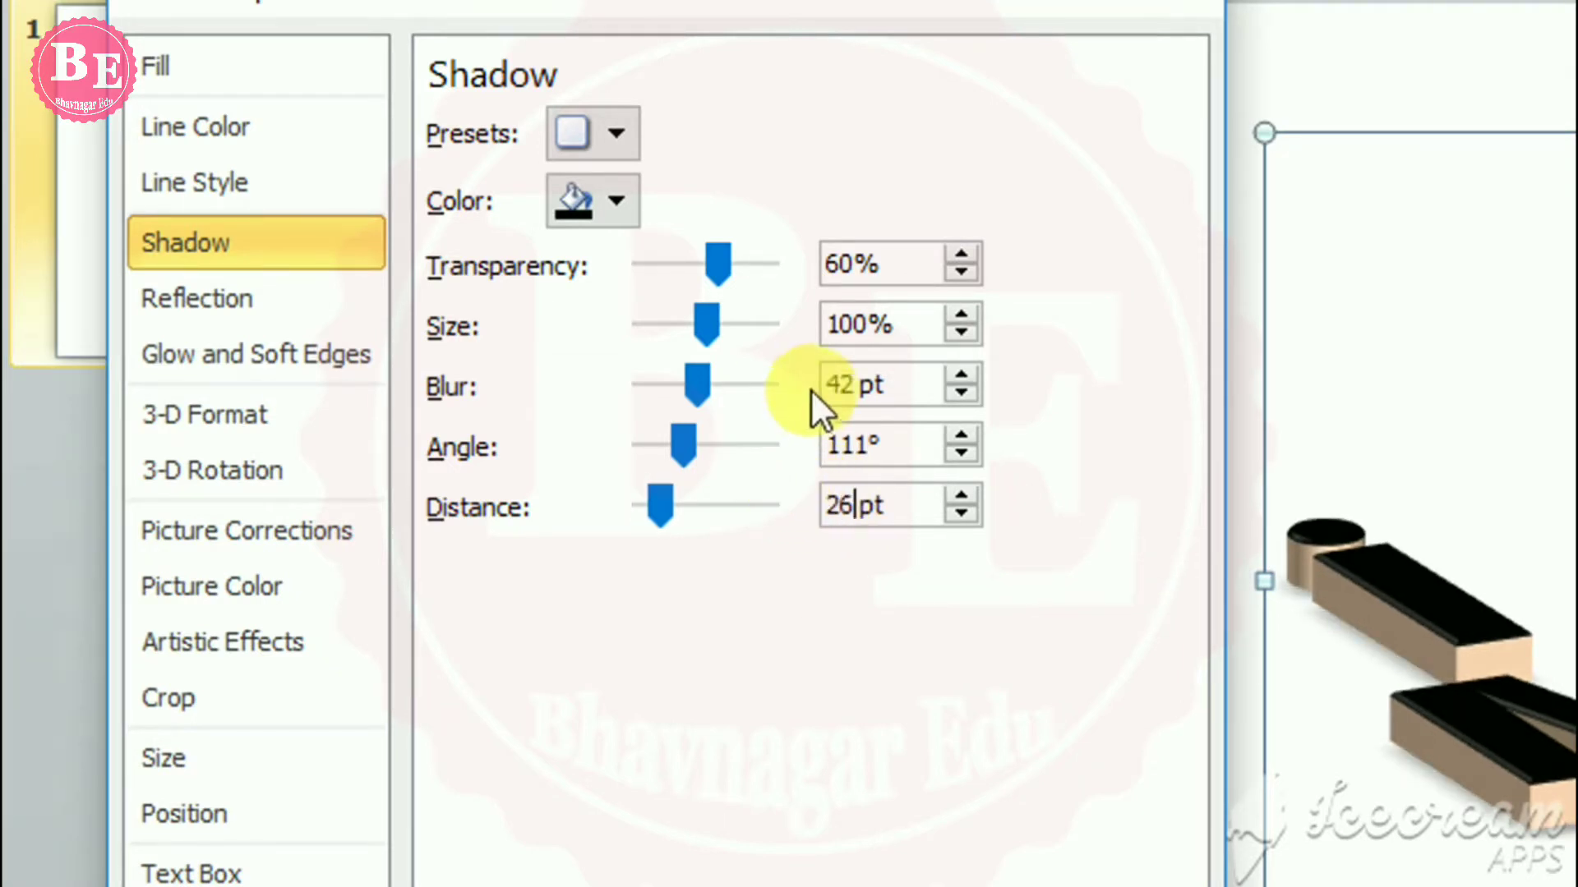
Give the artwork's shadow a custom light purple colour from the standard colour palette
left_click(608, 195)
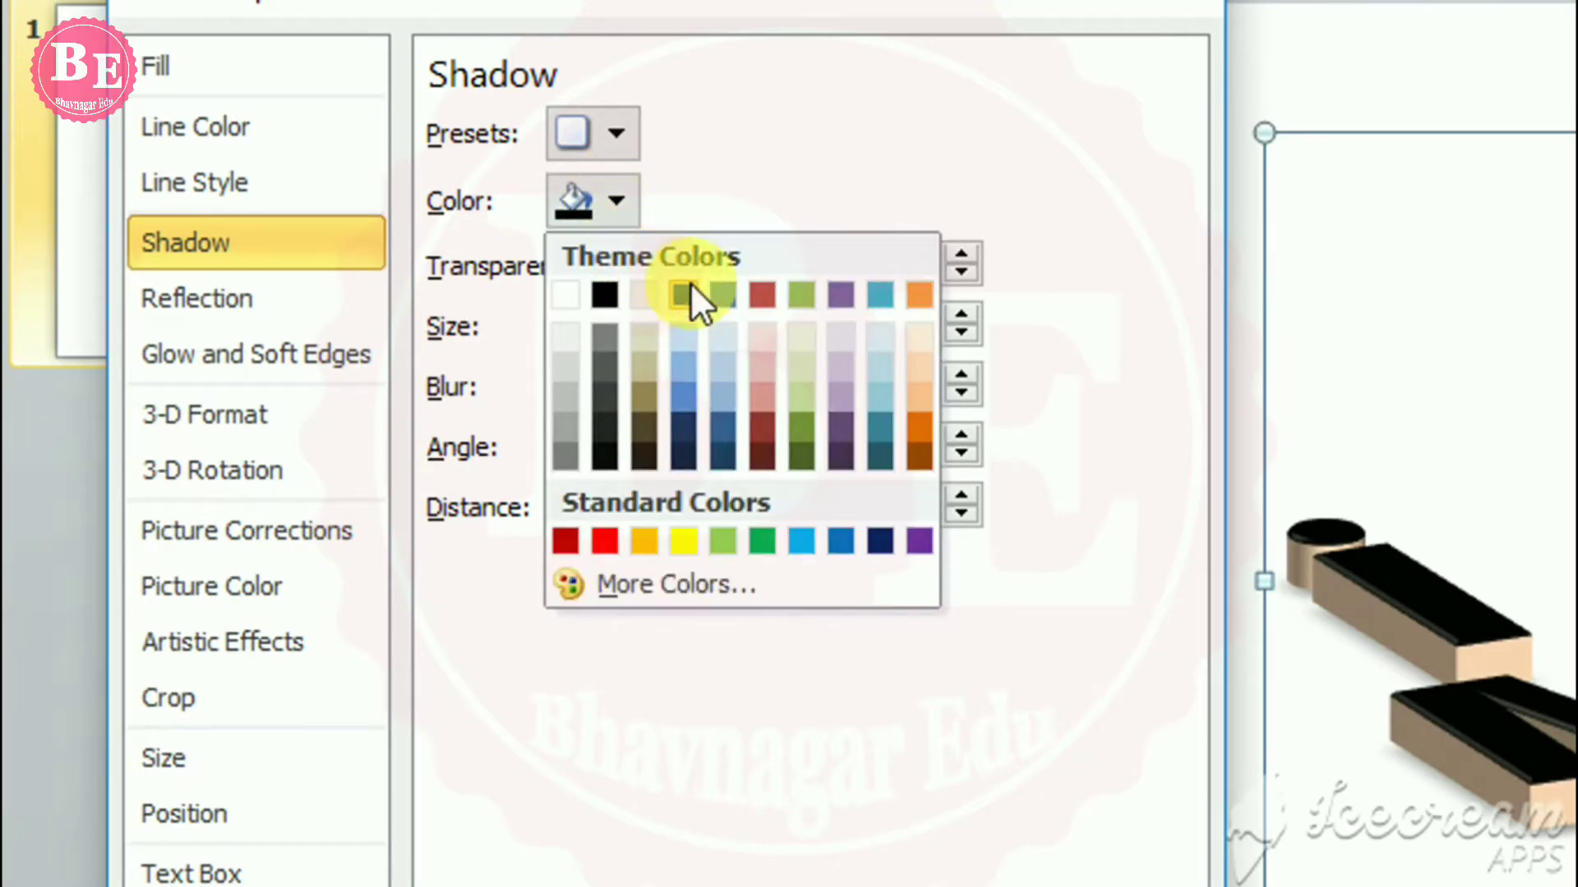
left_click(669, 574)
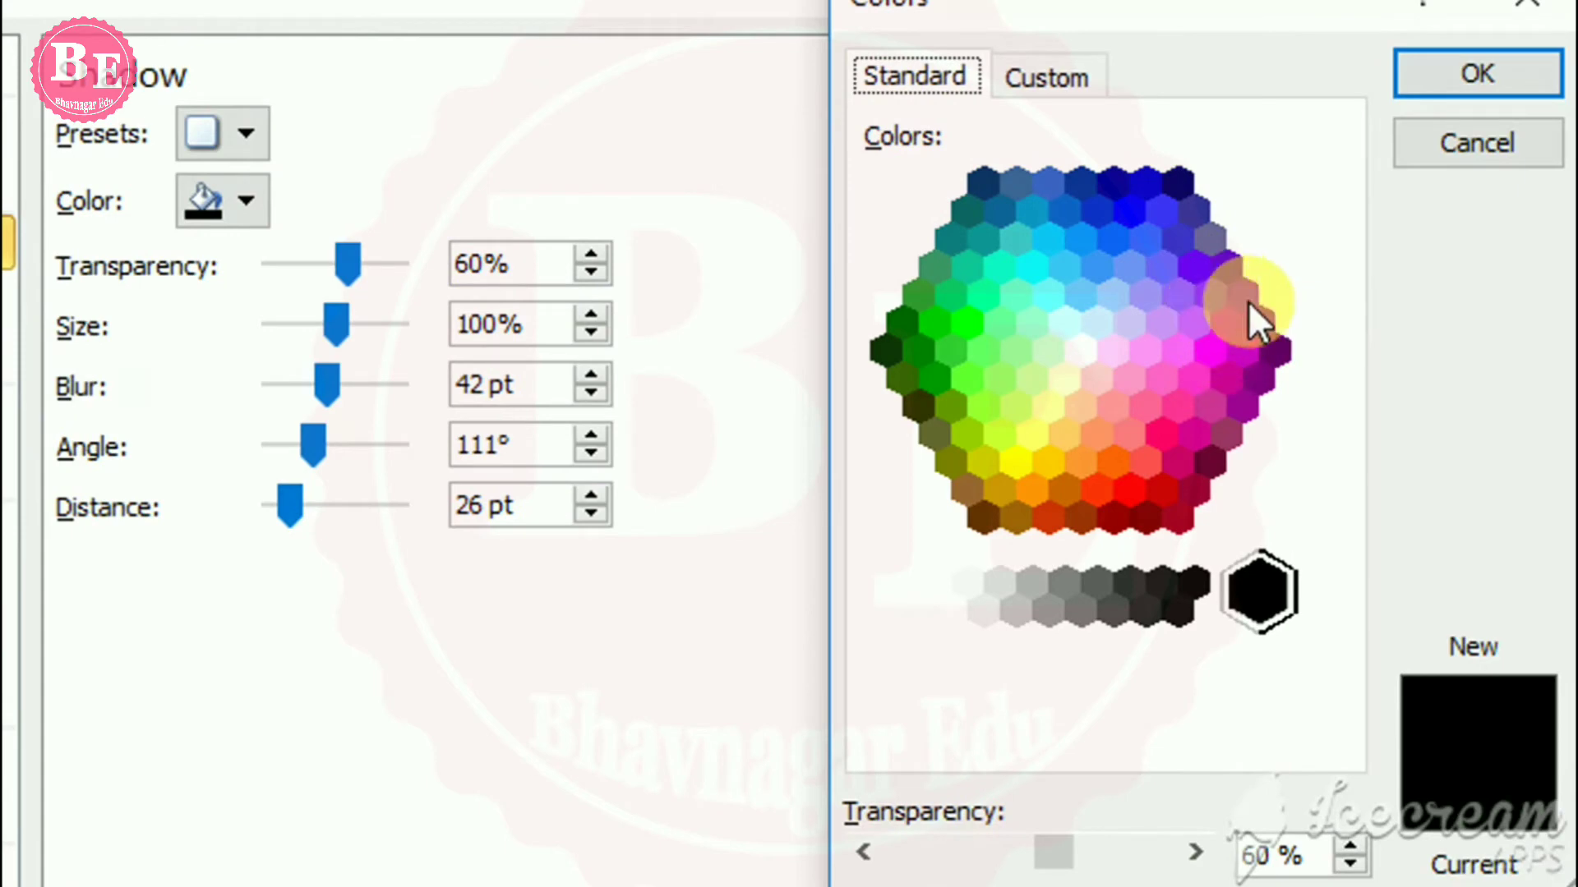
left_click(1198, 320)
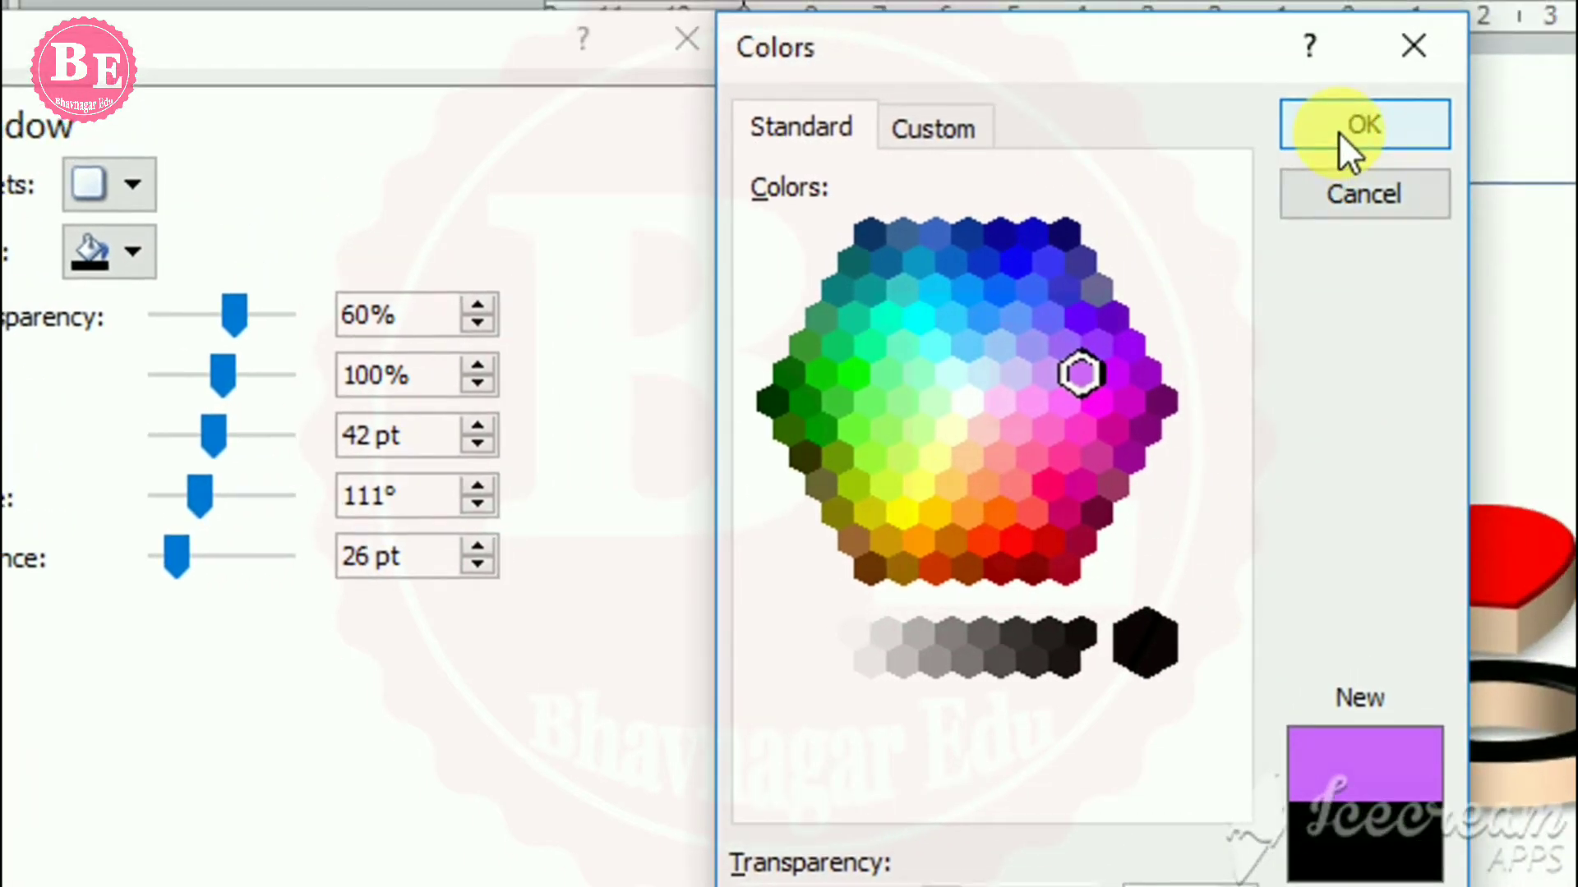
left_click(1356, 92)
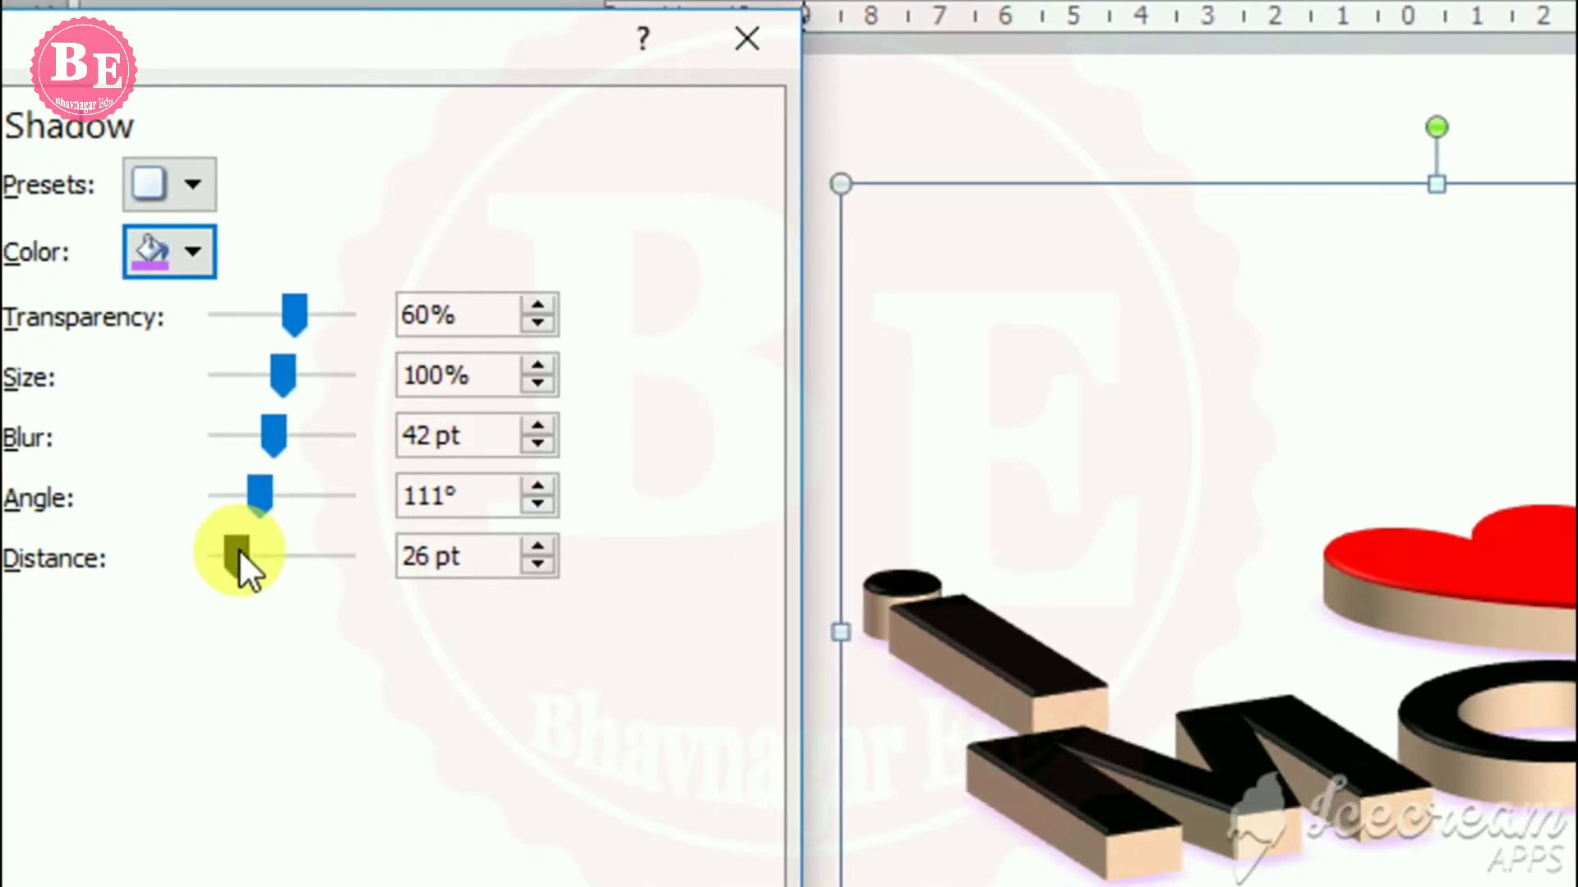
Adjust the shadow distance to 70 pt and the angle to 108°, and close the shape formatting settings
left_click_drag(238, 549, 268, 550)
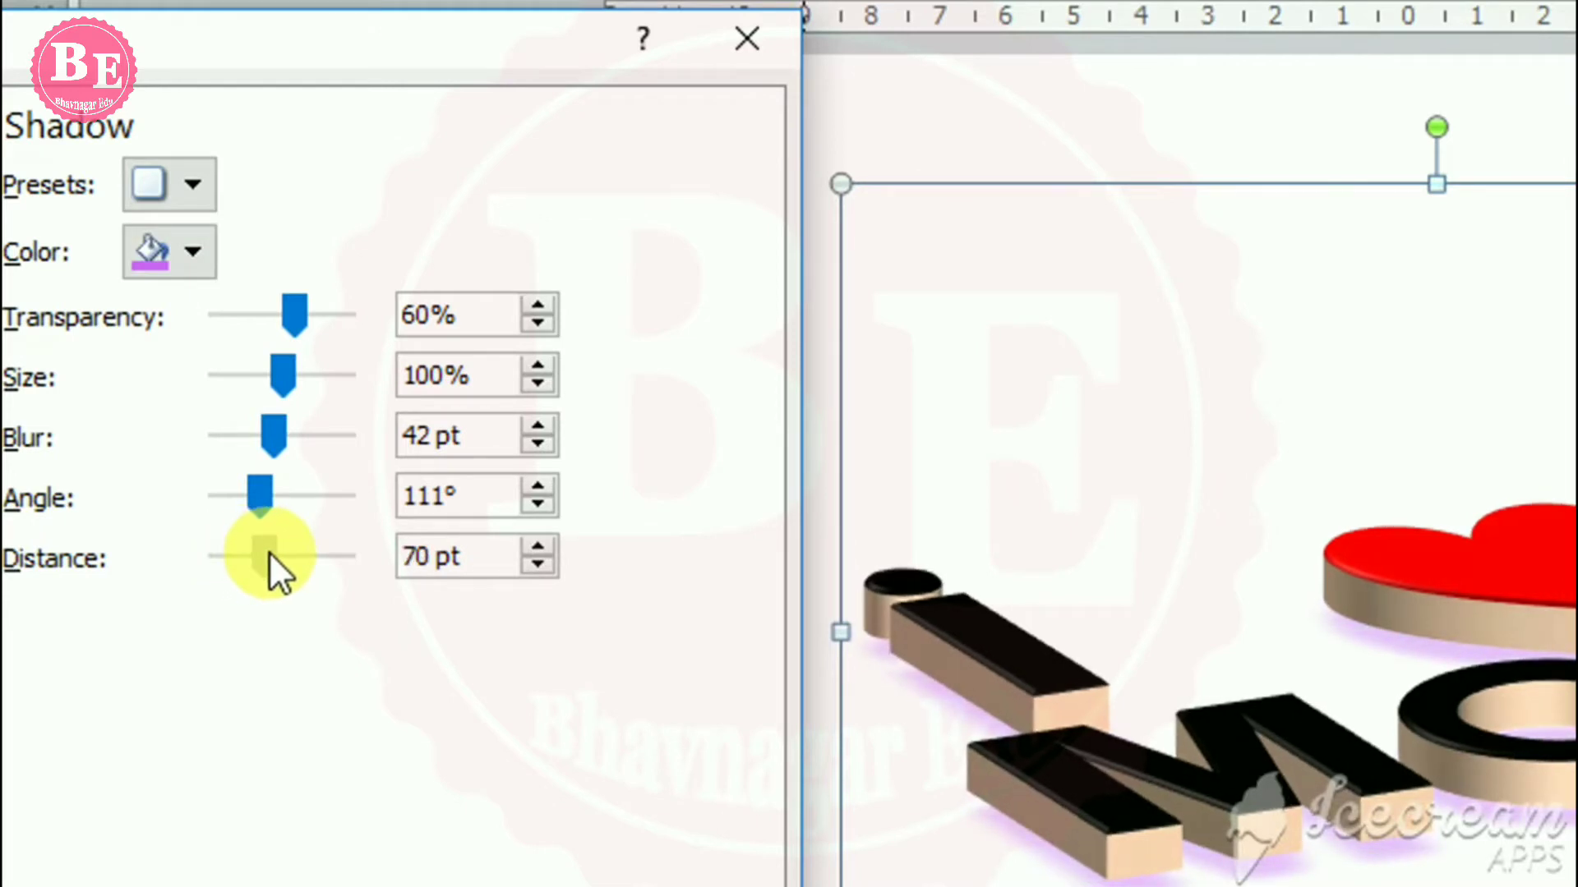
mouse_move(248, 496)
left_mouse_down()
mouse_move(266, 496)
mouse_move(250, 491)
left_mouse_up()
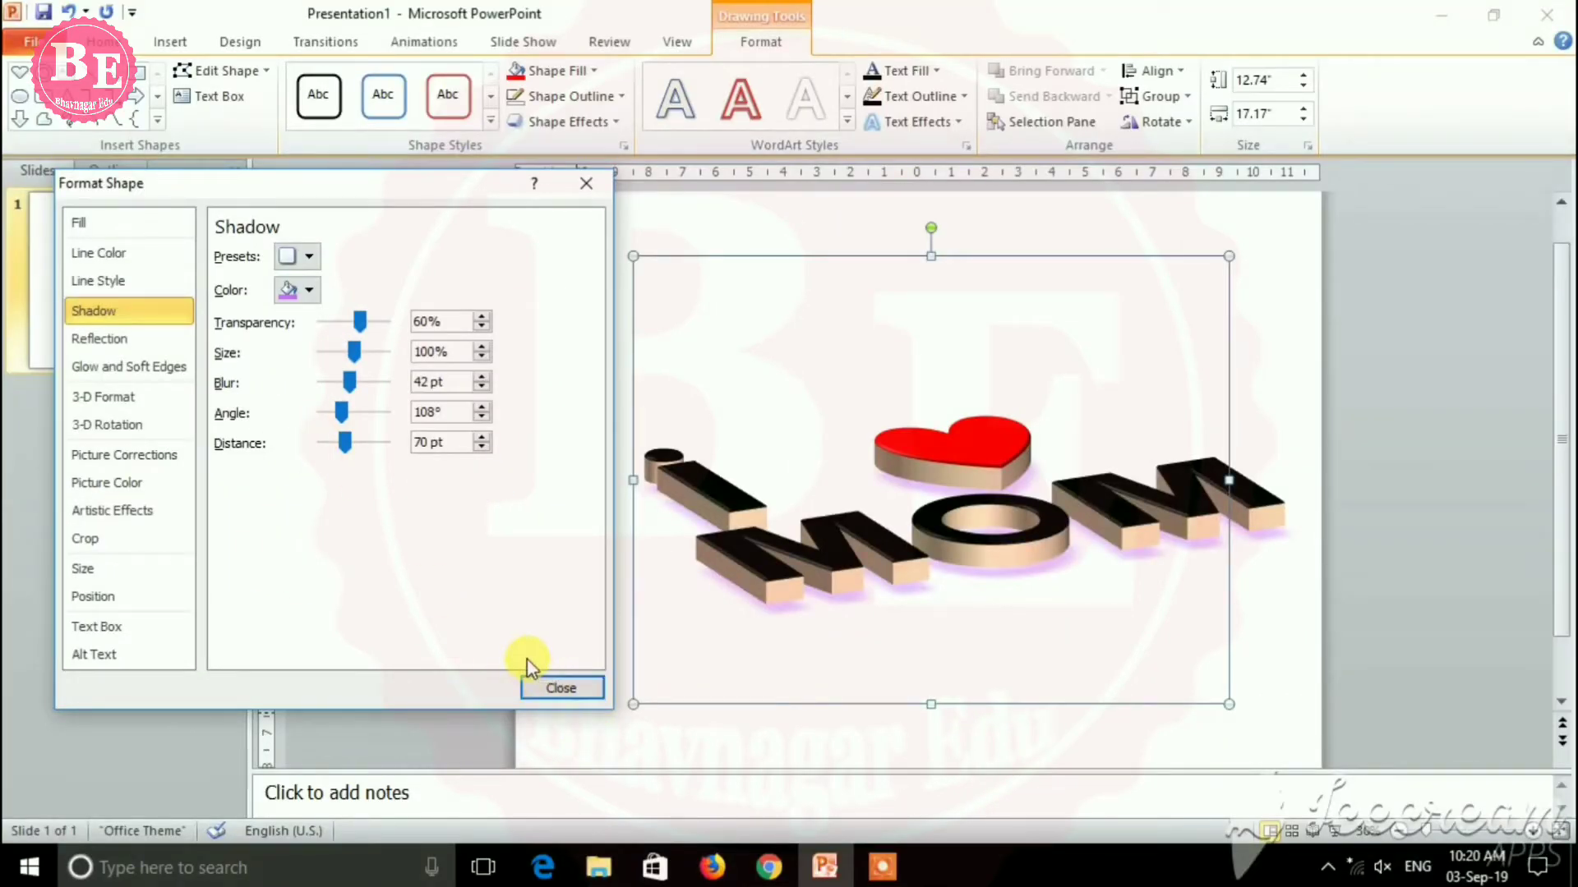
left_click(558, 688)
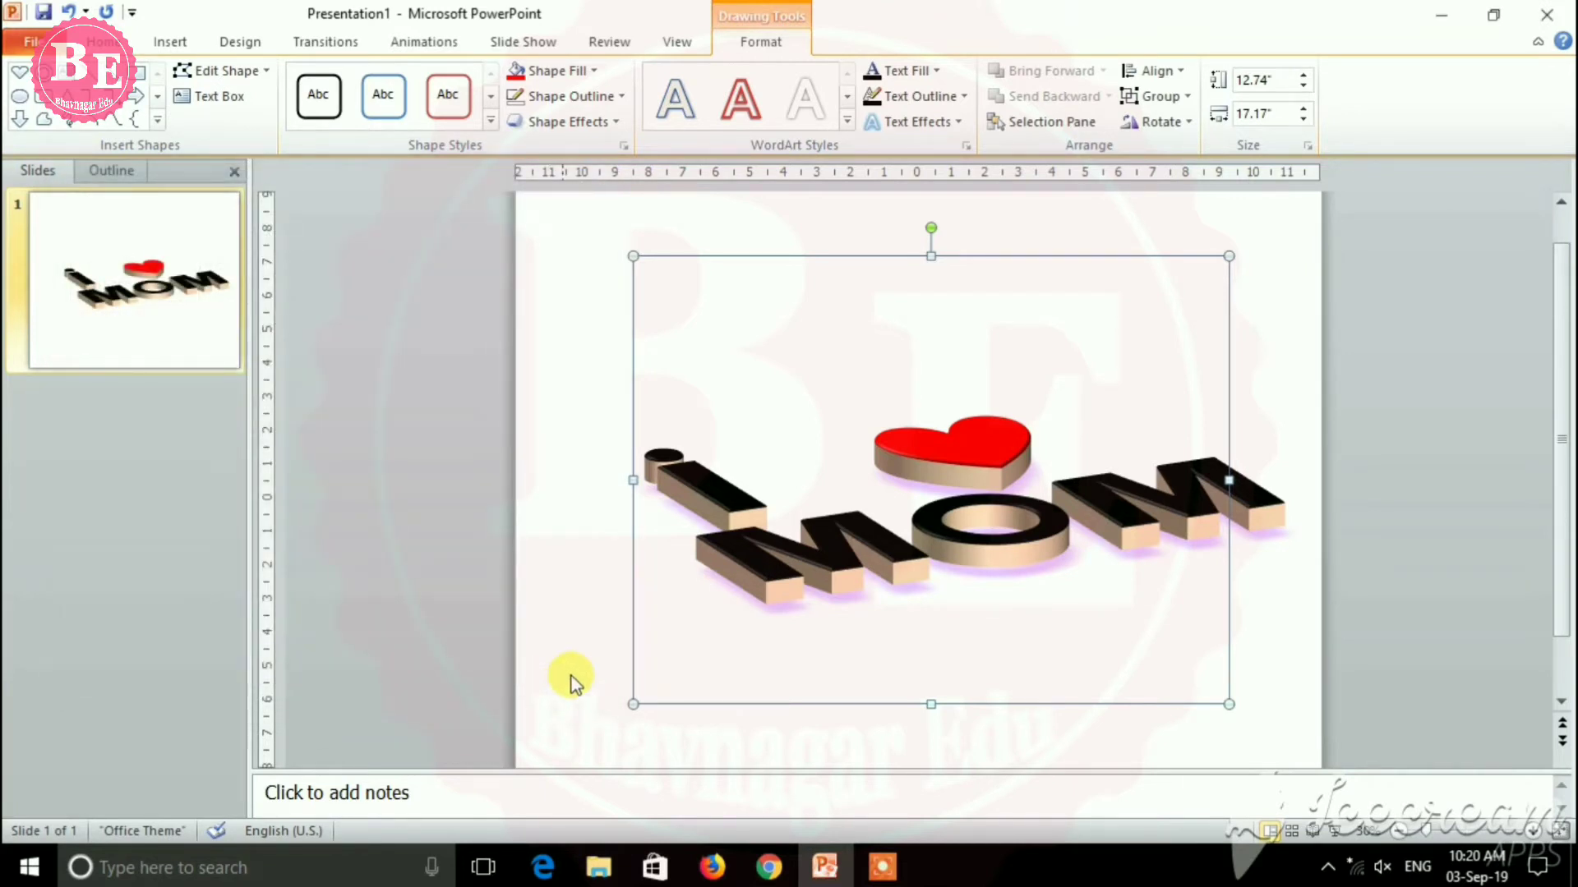
Move the artwork slightly up and to the left on the slide and deselect it
left_click_drag(970, 530, 924, 476)
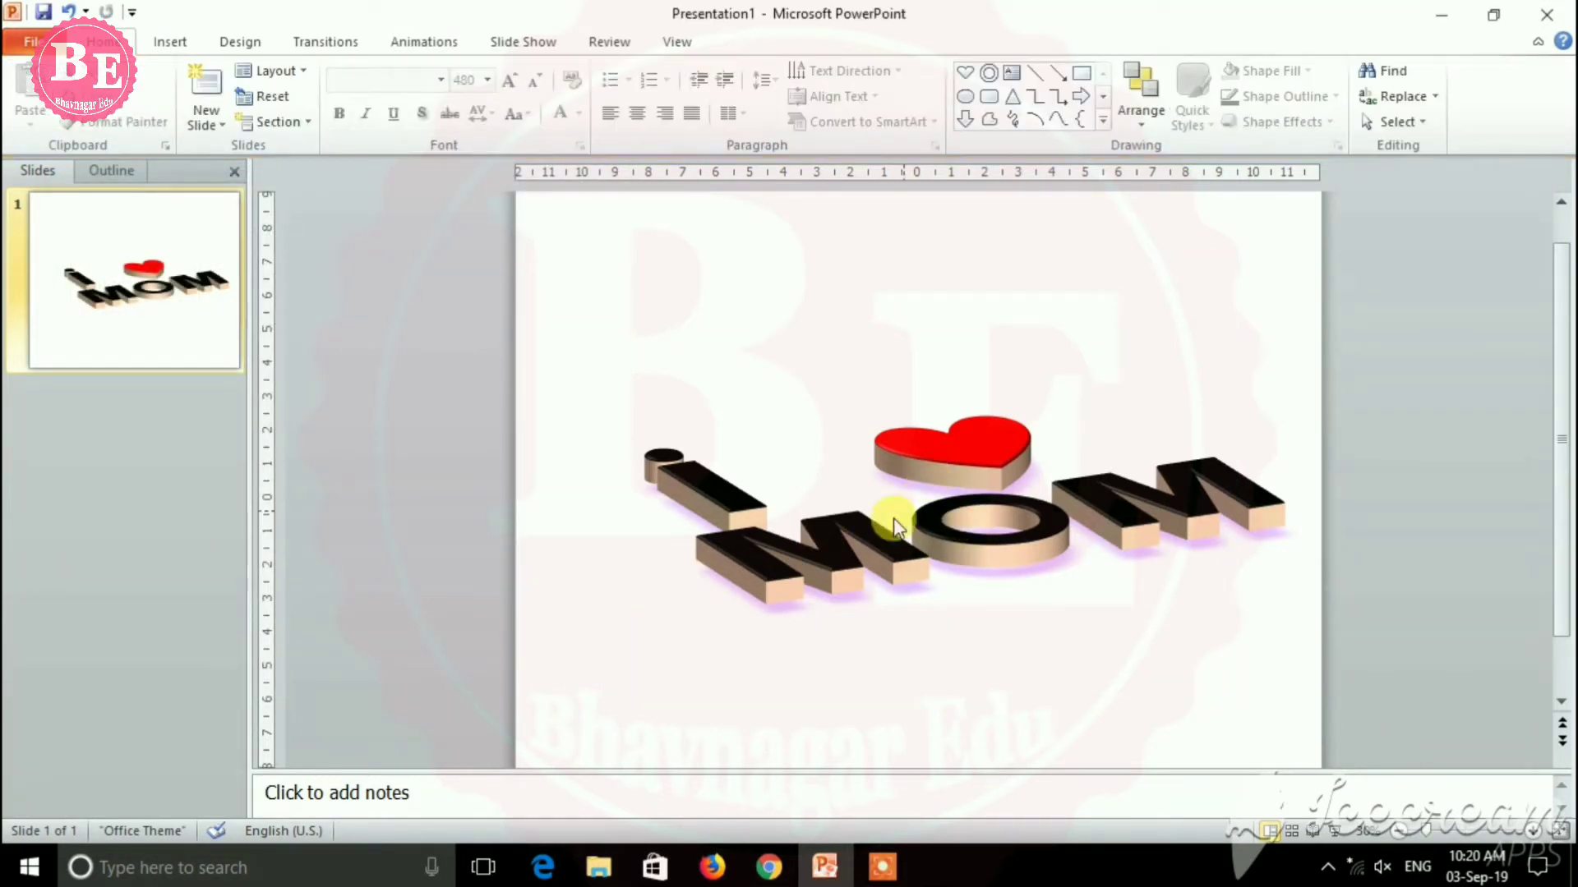
left_click(808, 554)
left_click_drag(632, 386, 592, 360)
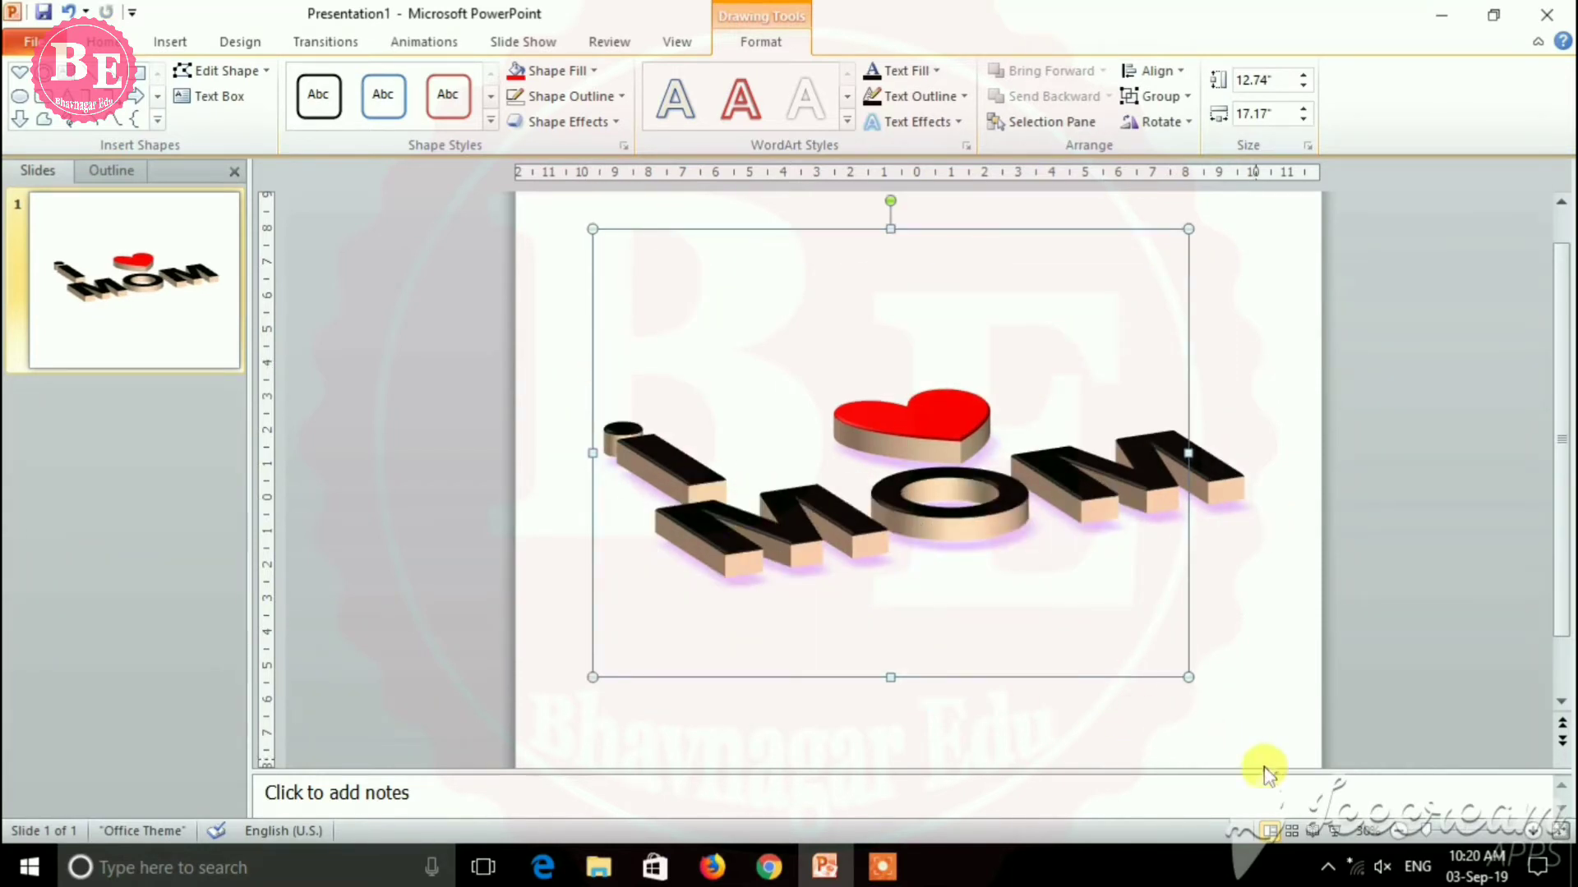
left_click(1252, 725)
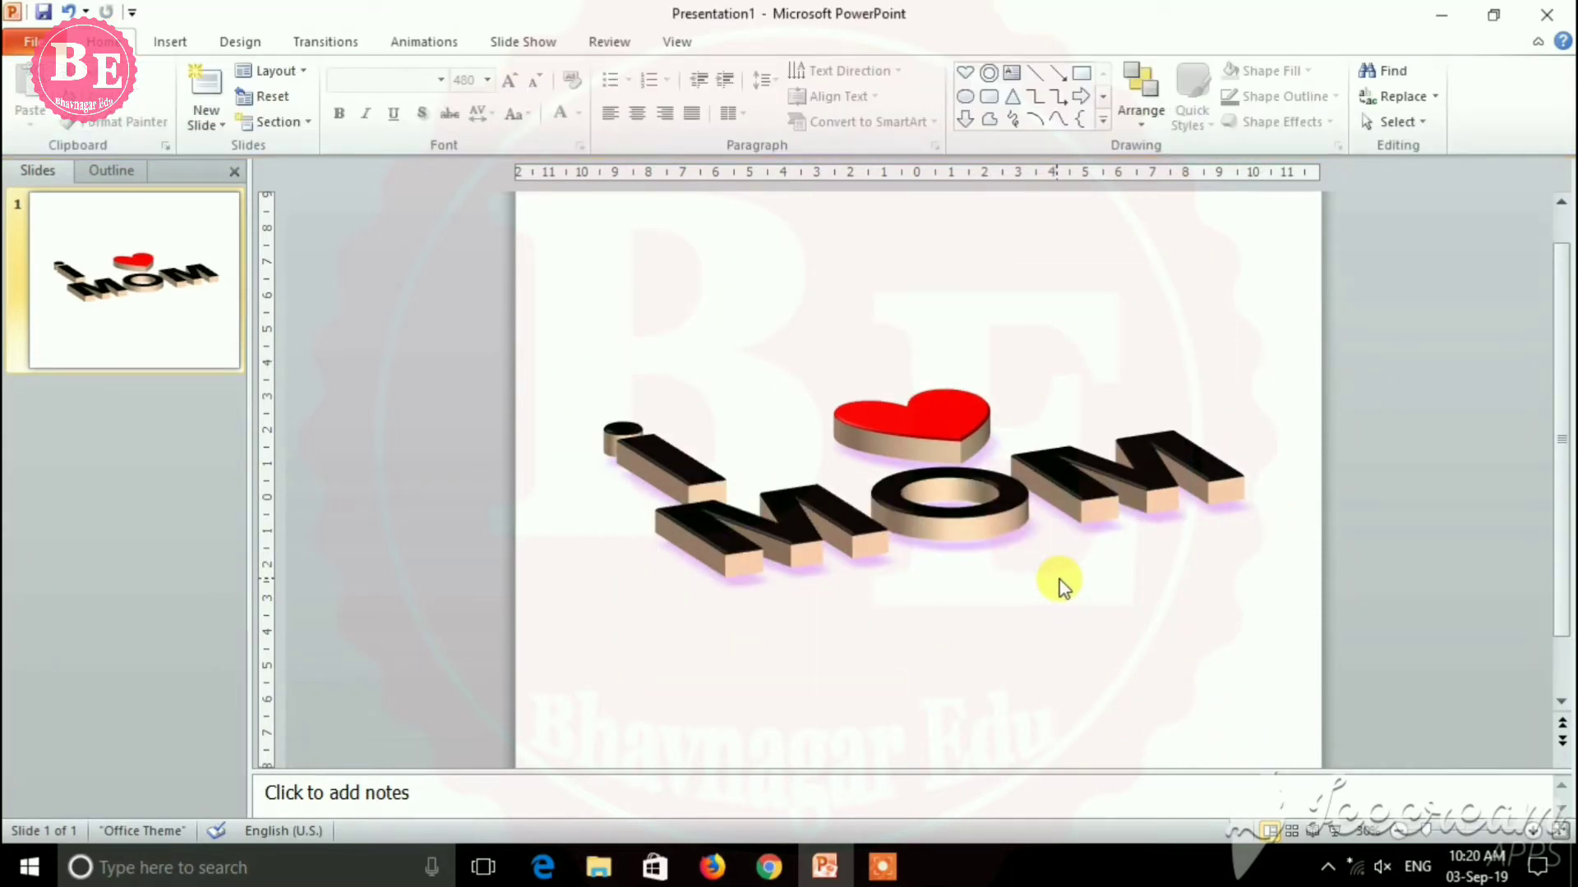
Open the 3-D rotation options for the artwork and set its Y rotation to 320°
scroll(1062, 587, "up", 3)
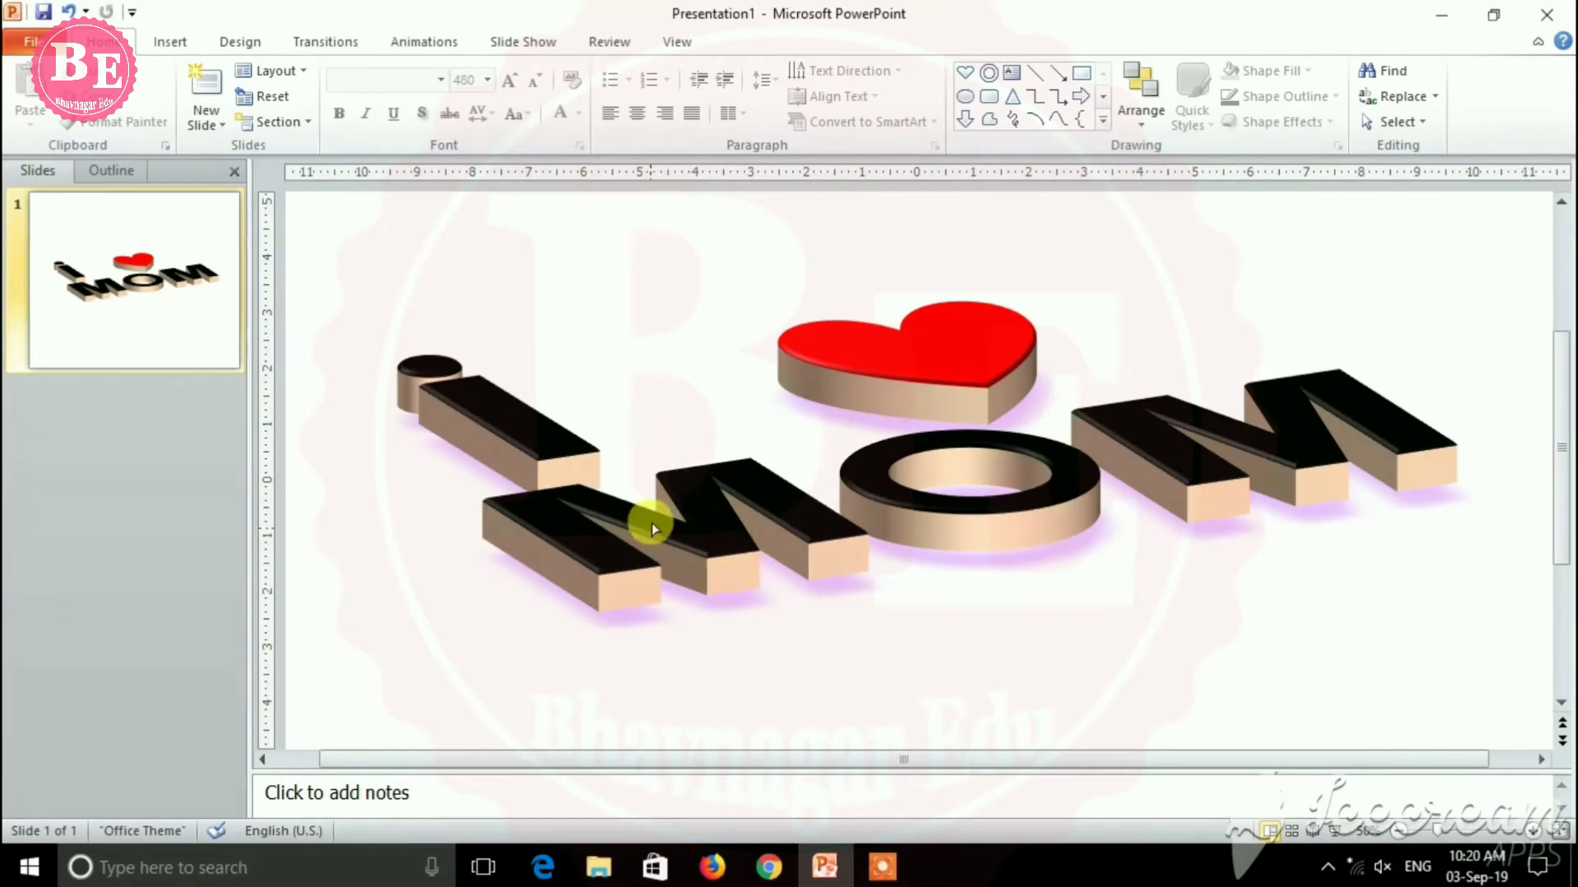
left_click(676, 487)
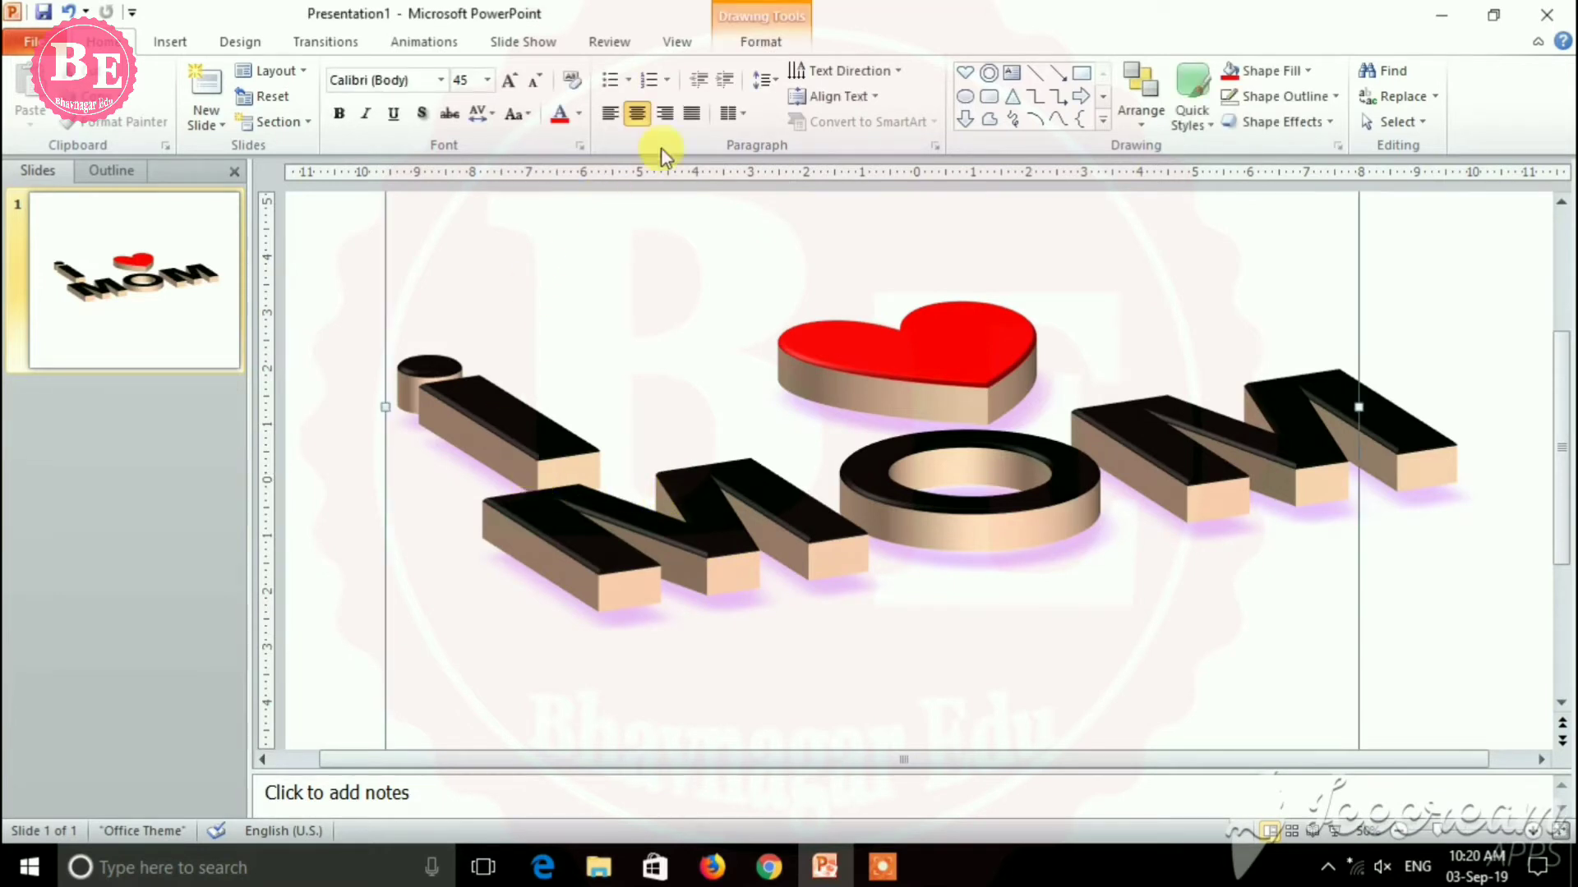
left_click(761, 43)
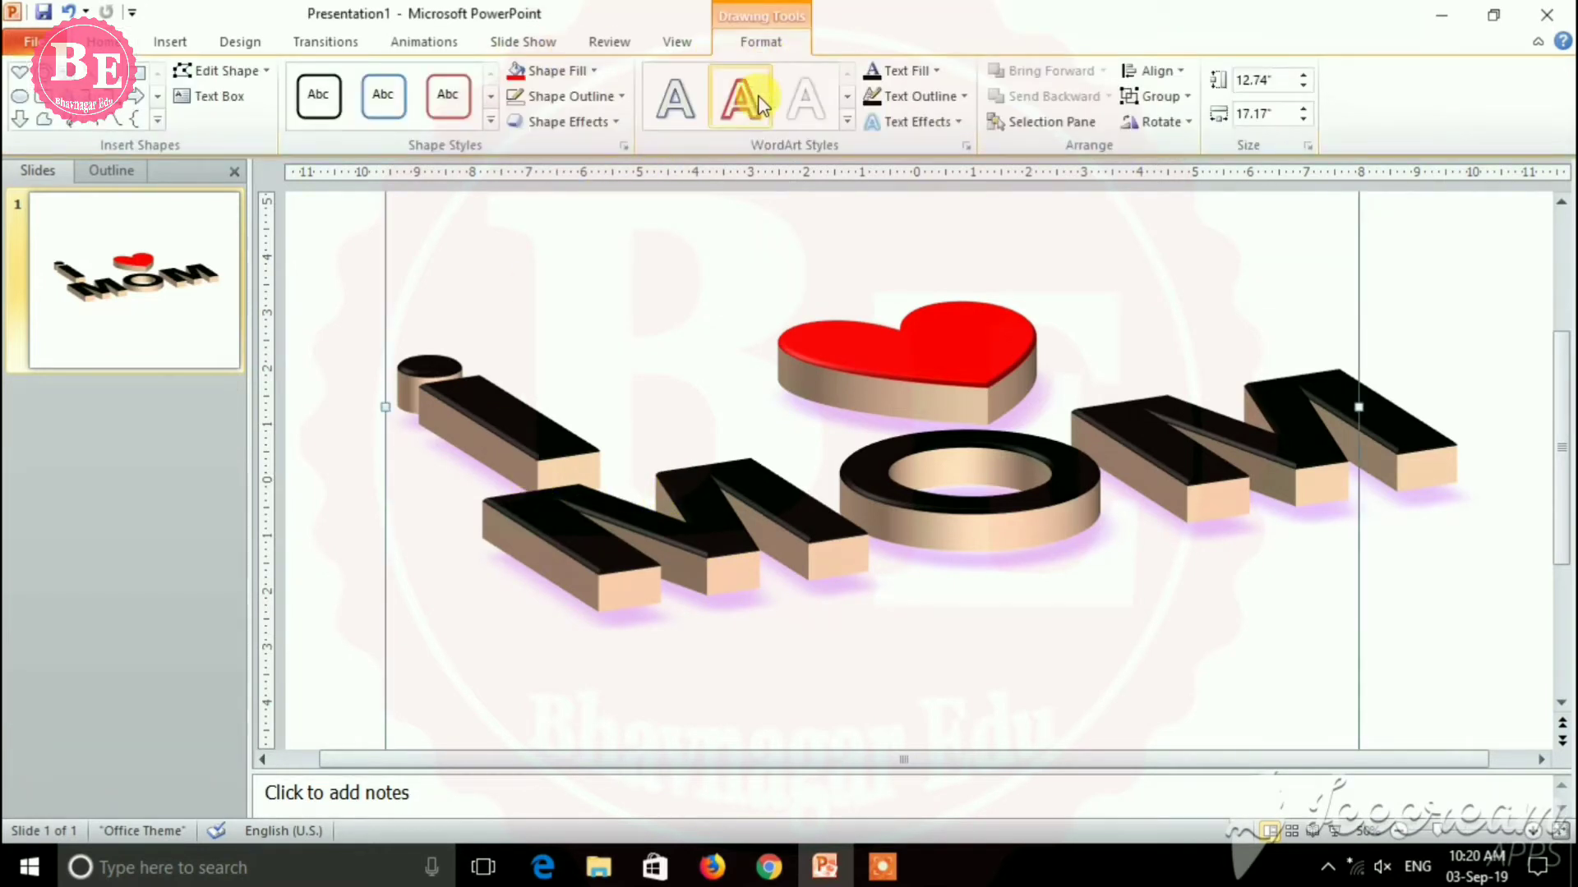
left_click(562, 123)
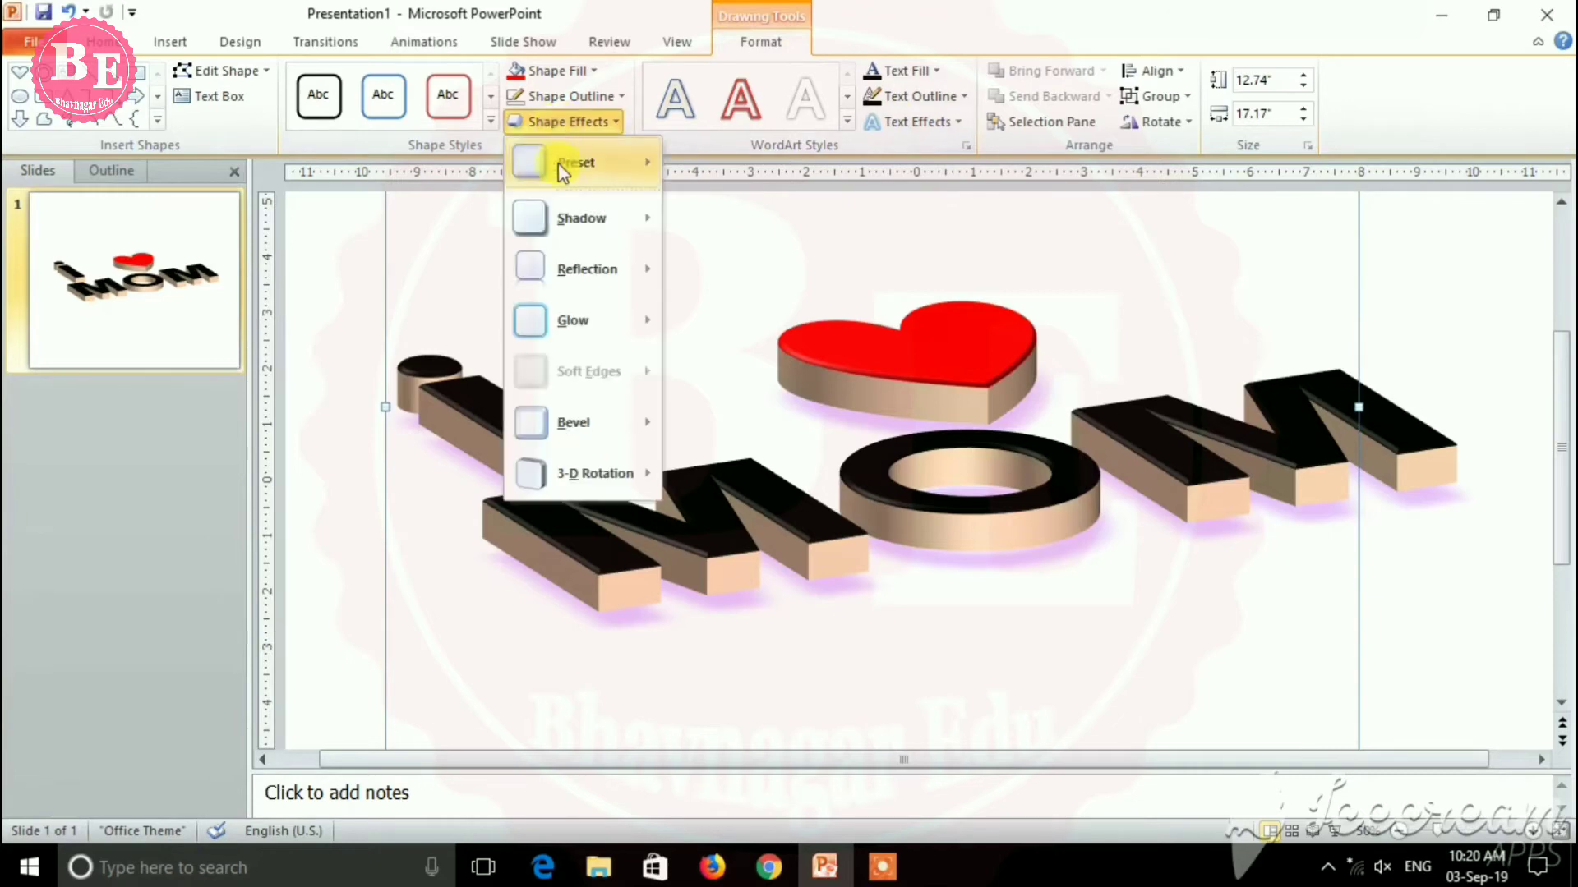
mouse_move(559, 473)
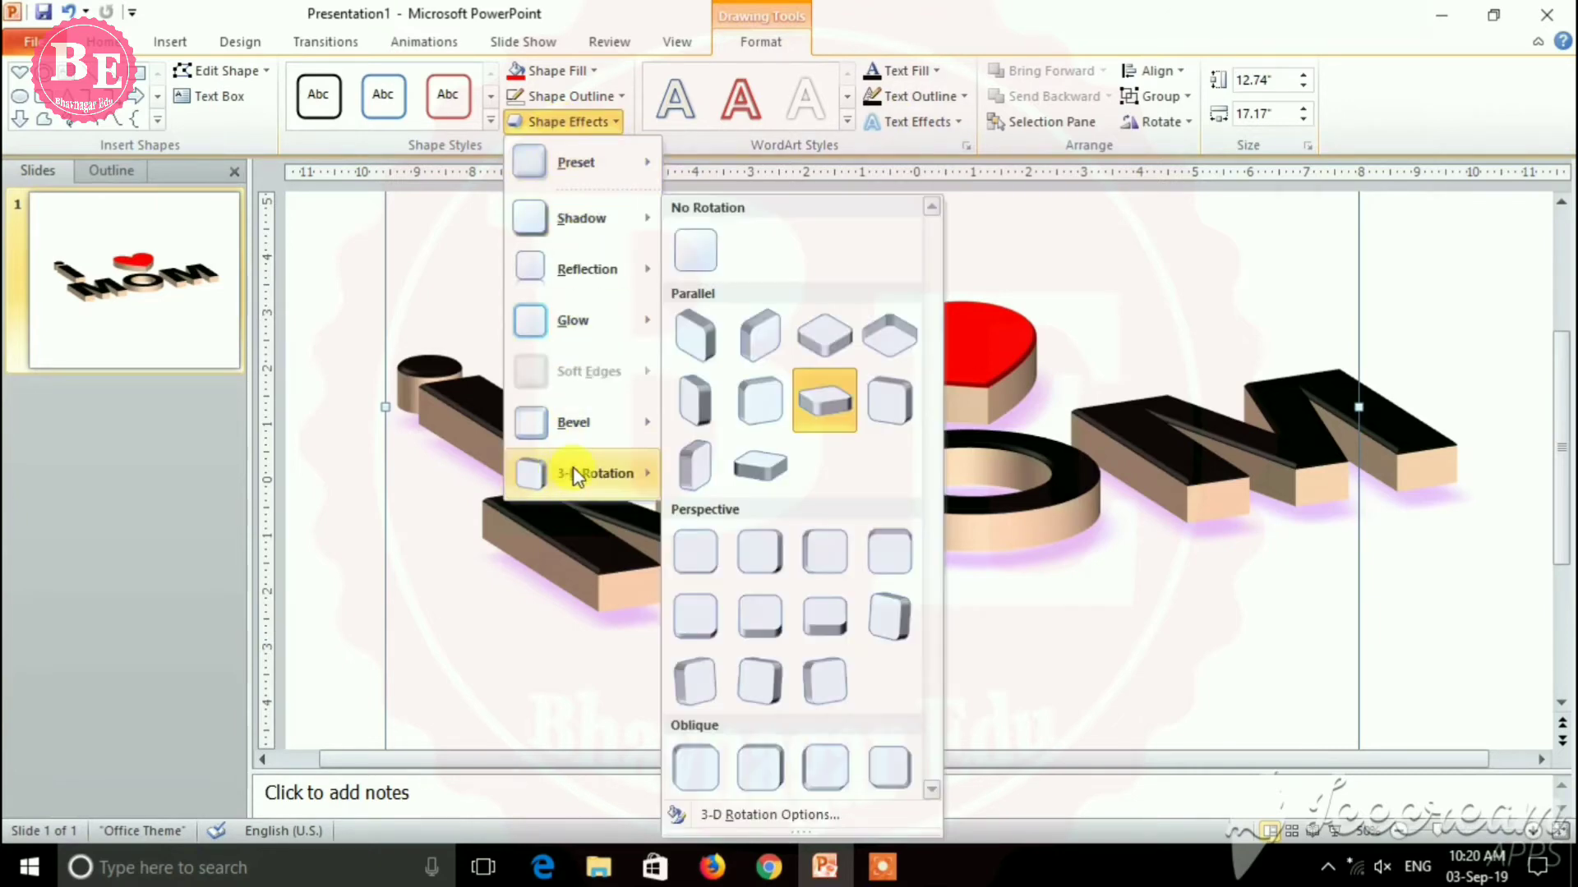
left_click(835, 815)
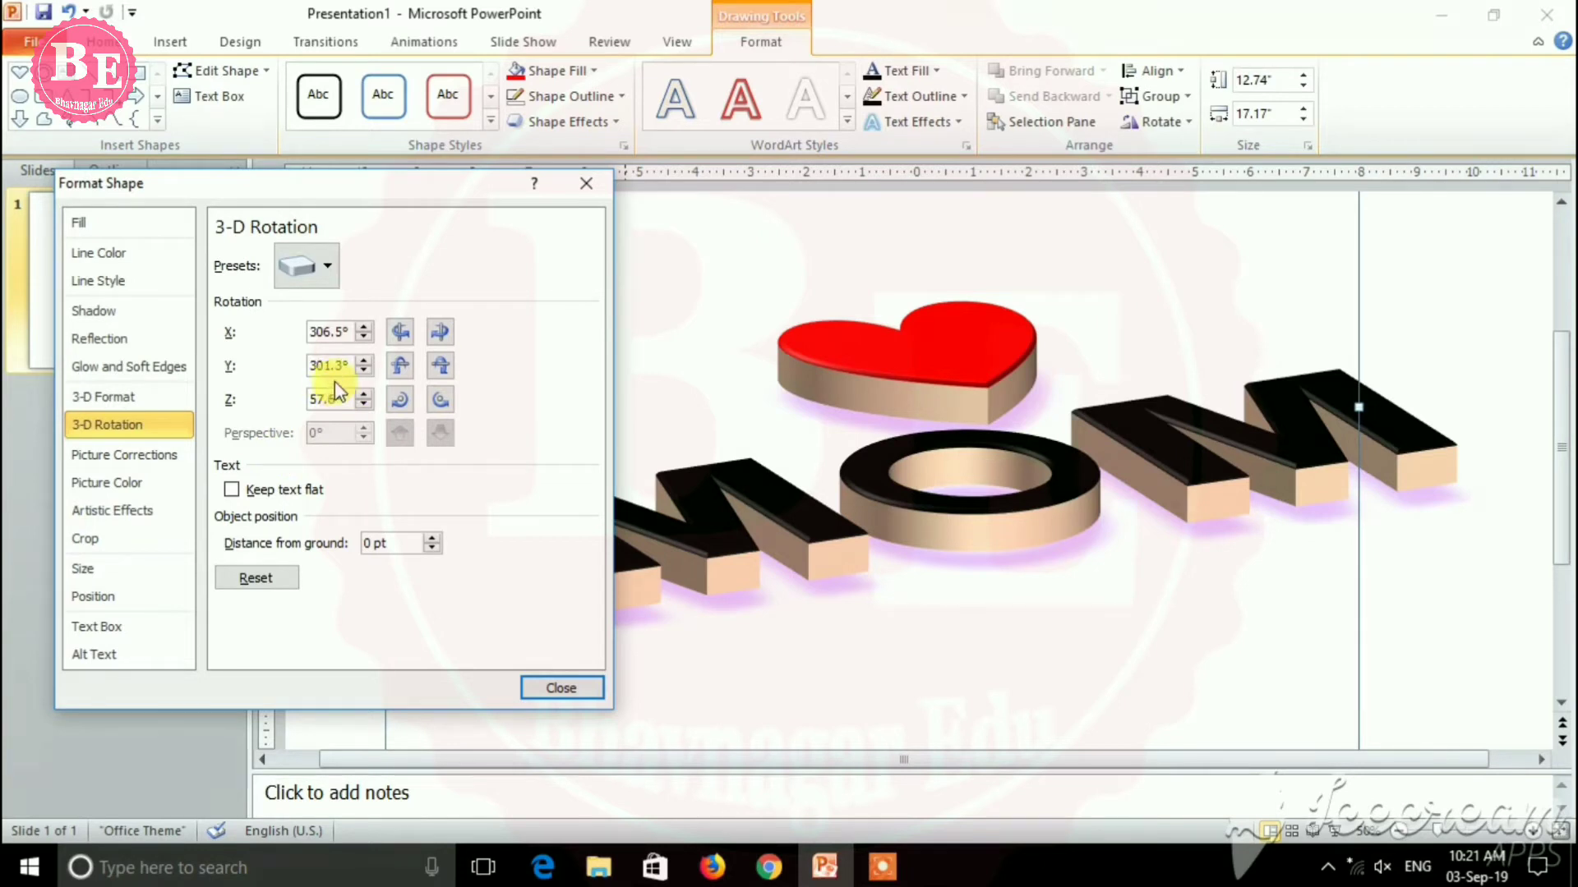
left_click(364, 360)
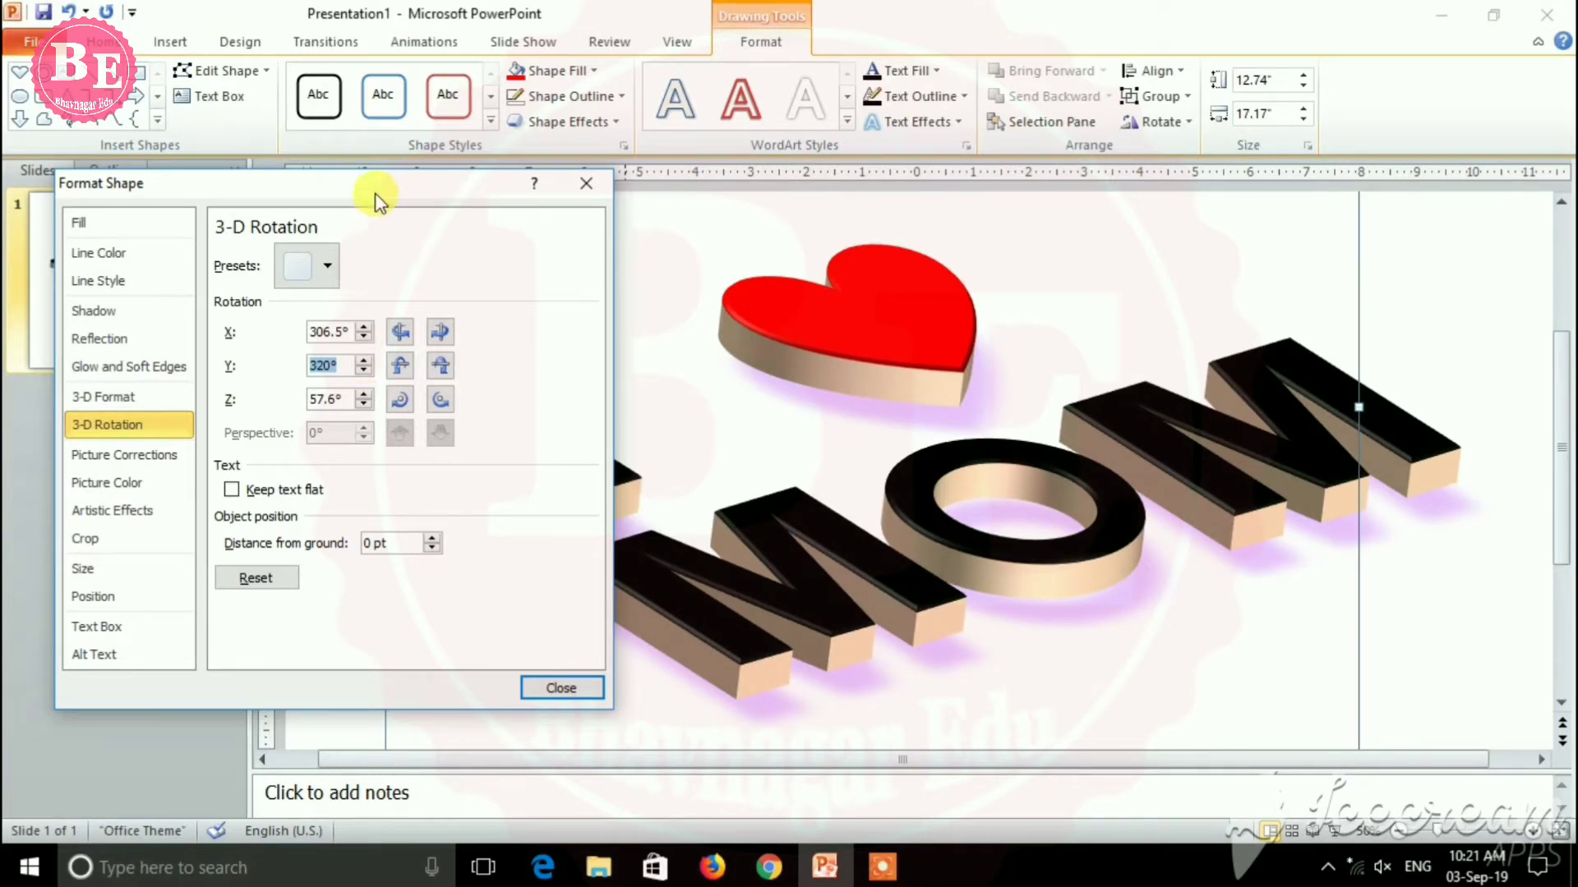
Move the formatting dialog off the artwork and tilt the artwork to X 311.8°, Y 322.8°, Z 54.3°
left_click_drag(384, 182, 257, 132)
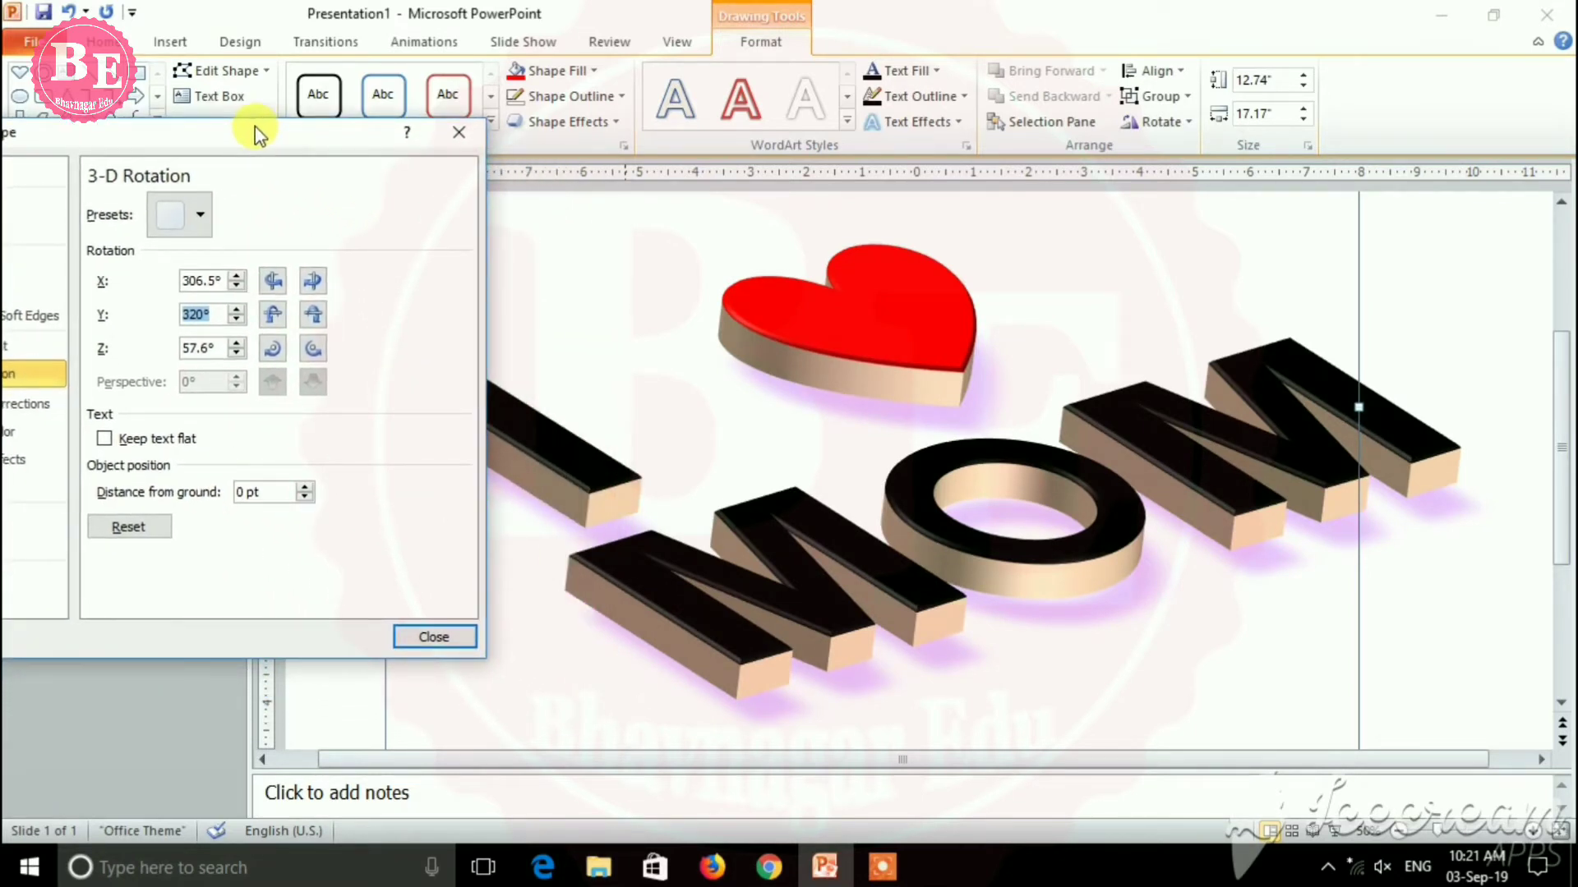
scroll(1052, 618, "down", 3)
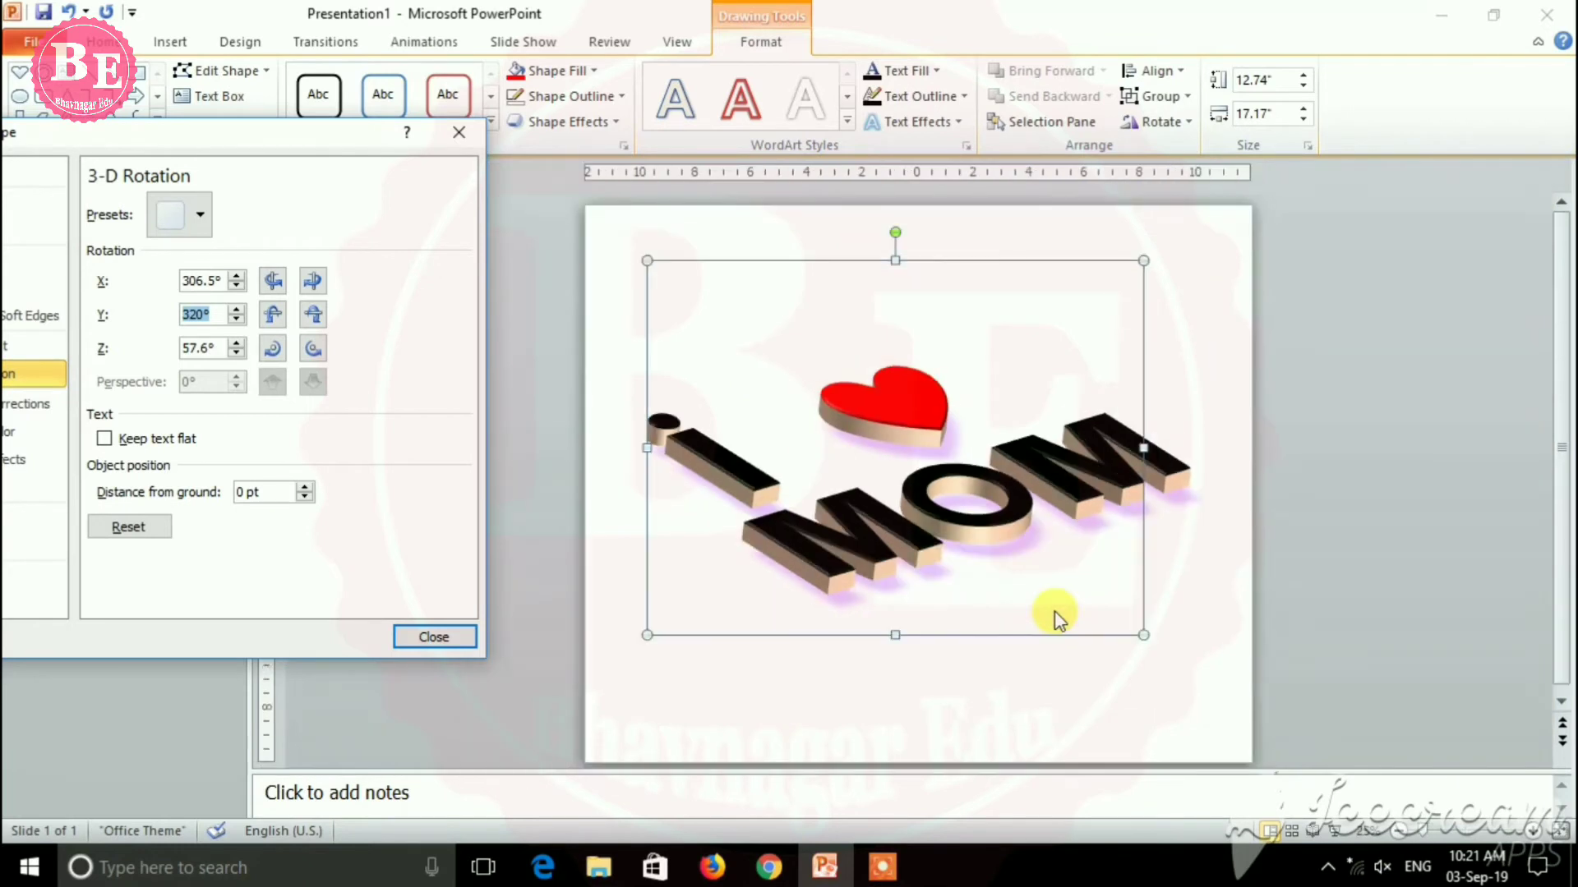
scroll(1055, 618, "up", 1)
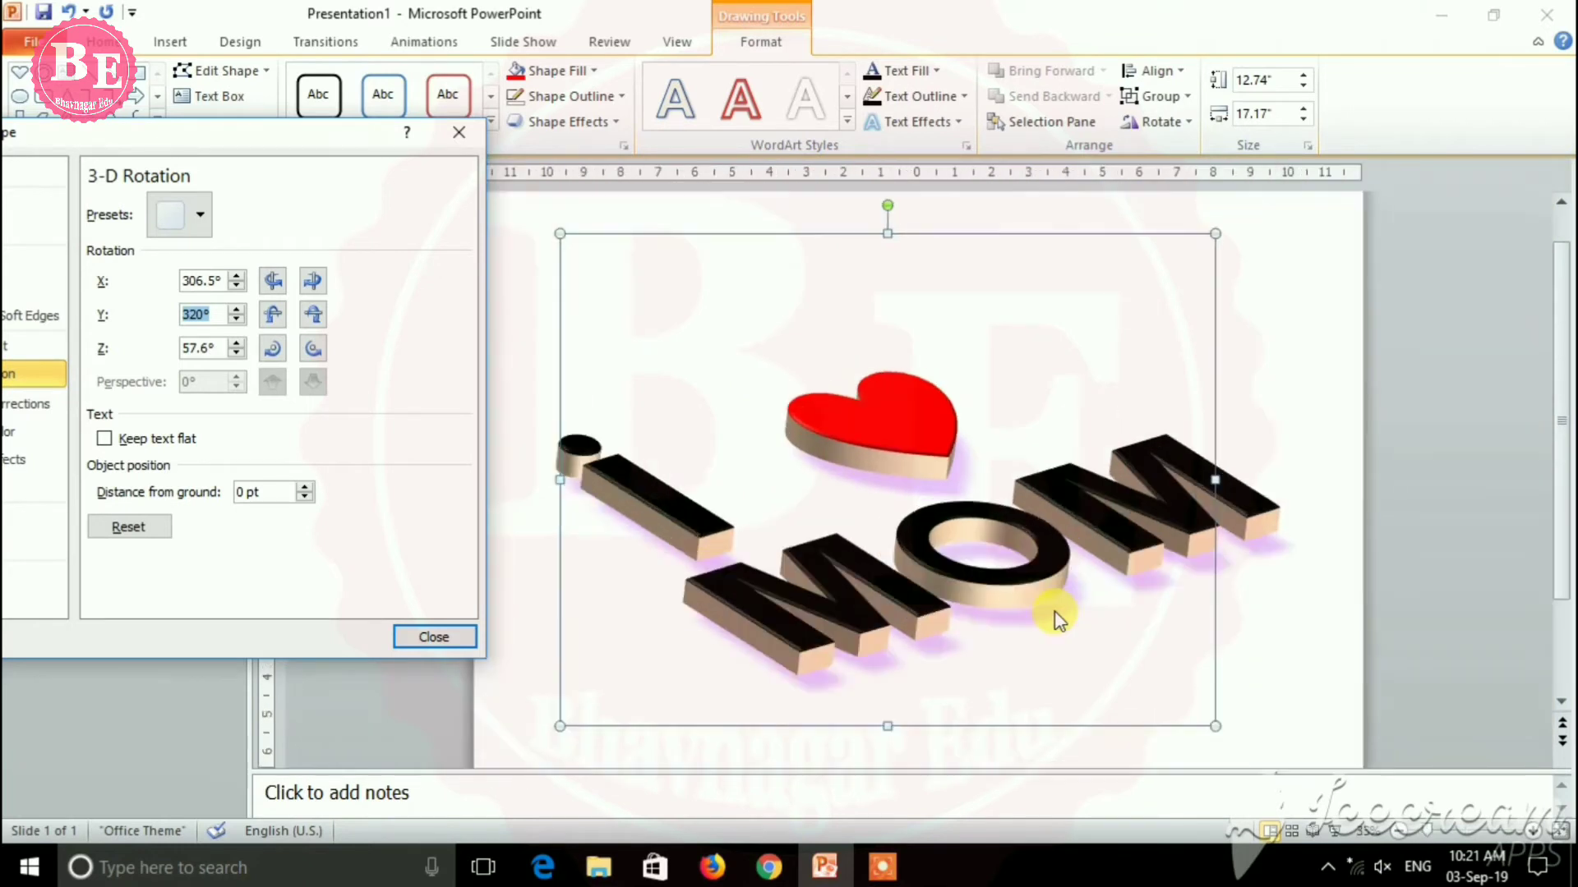
left_click(311, 315)
left_click(305, 312)
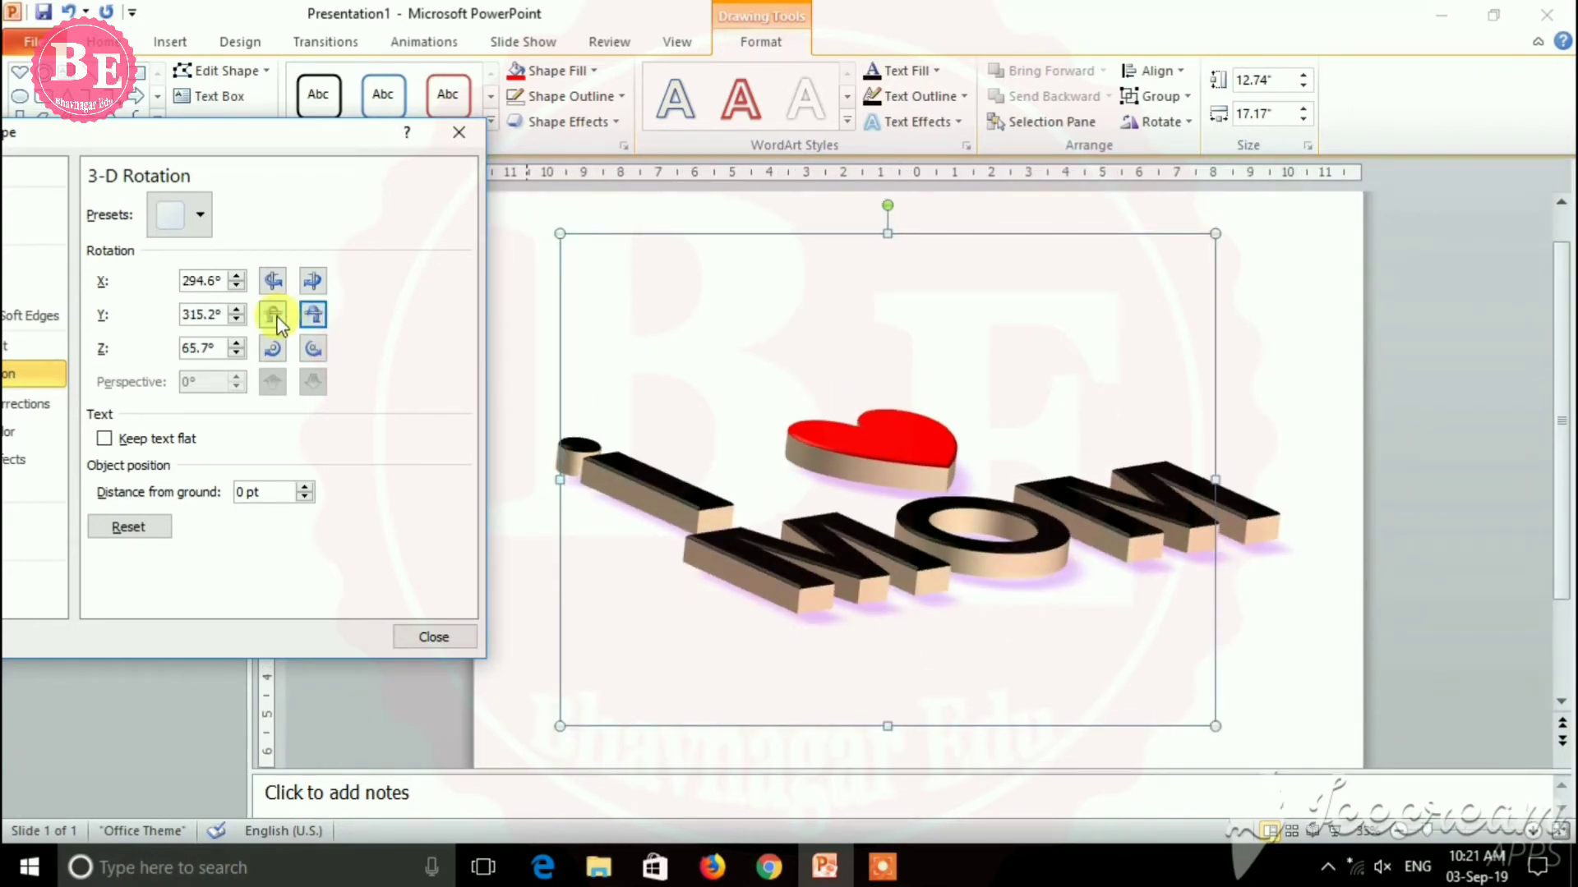
left_click(277, 321)
left_click(277, 321)
left_click(272, 281)
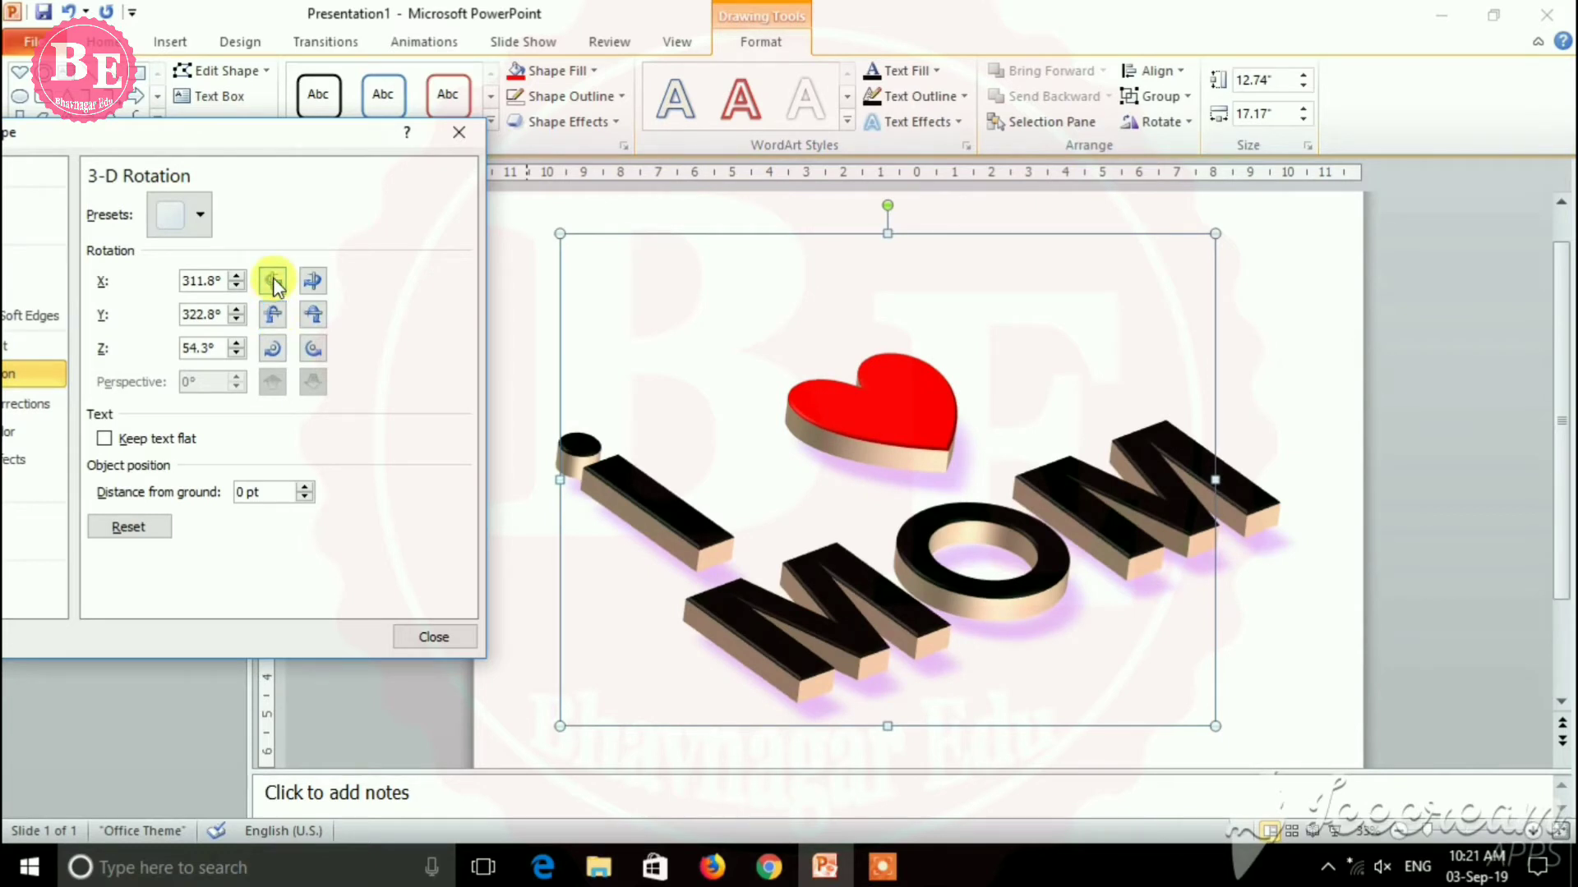
Try turning the artwork sideways to X 44.9°, Y 300.4°, Z 336.7°, and turn it back to X 311.8°
left_click(313, 281)
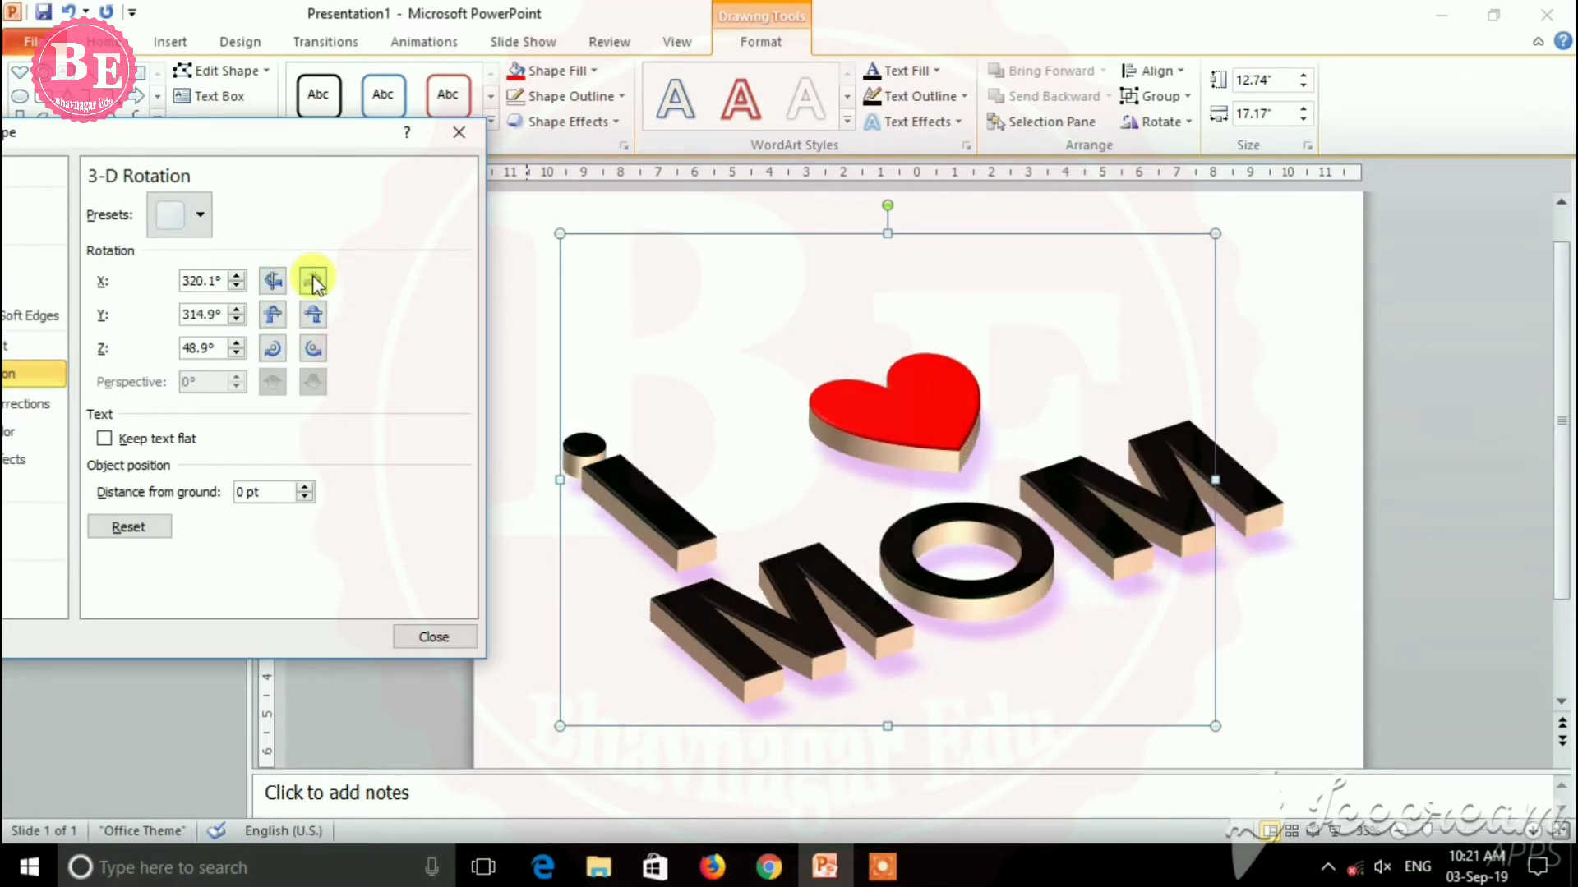
left_click(313, 281)
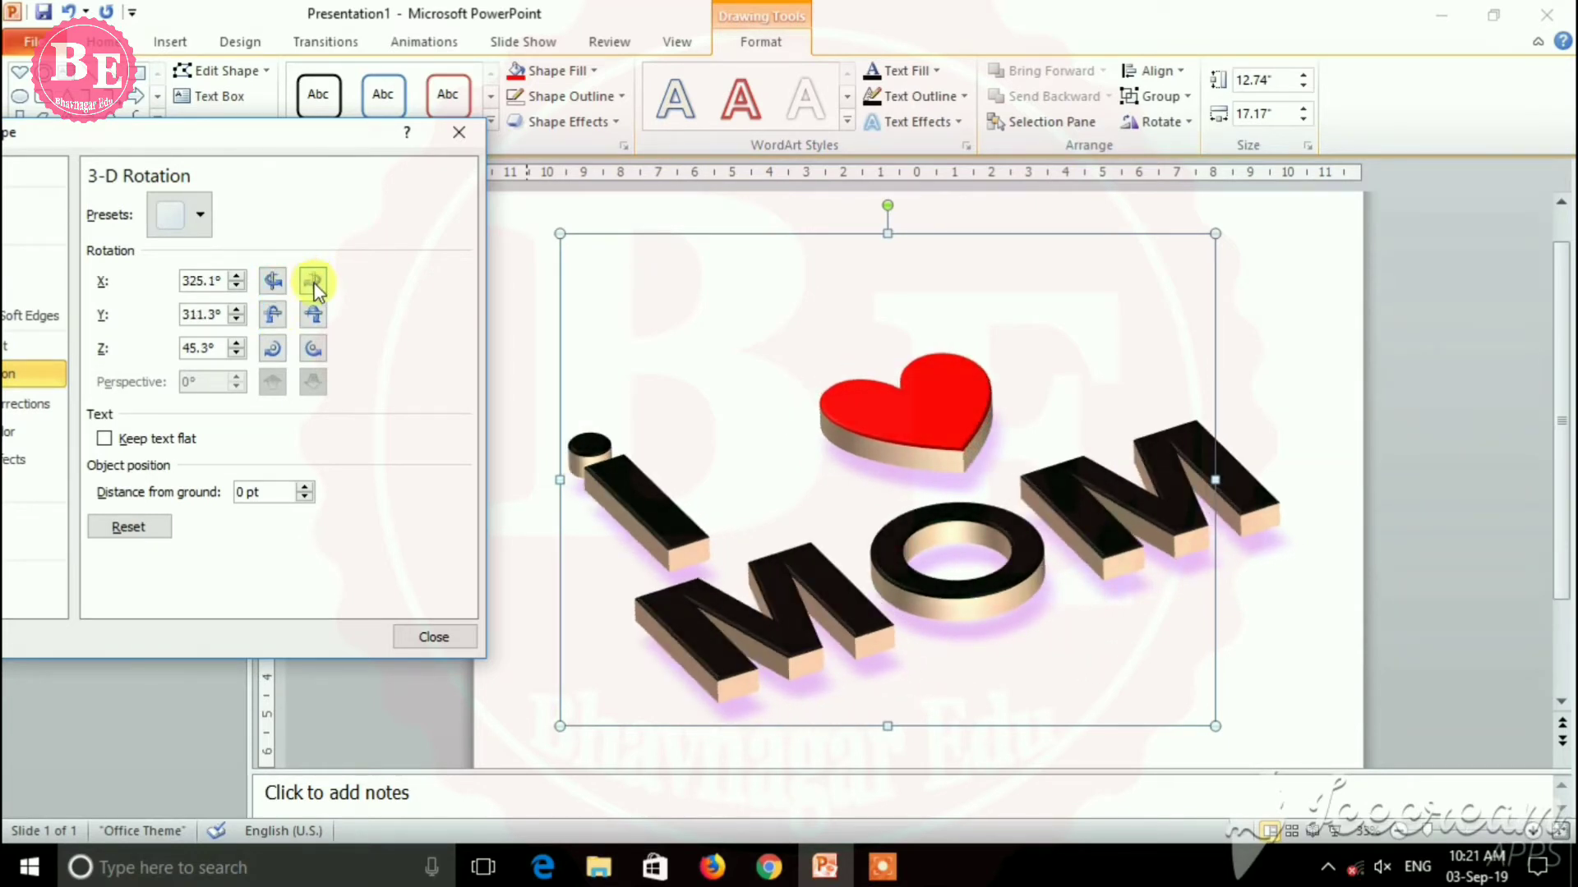
left_click(313, 281)
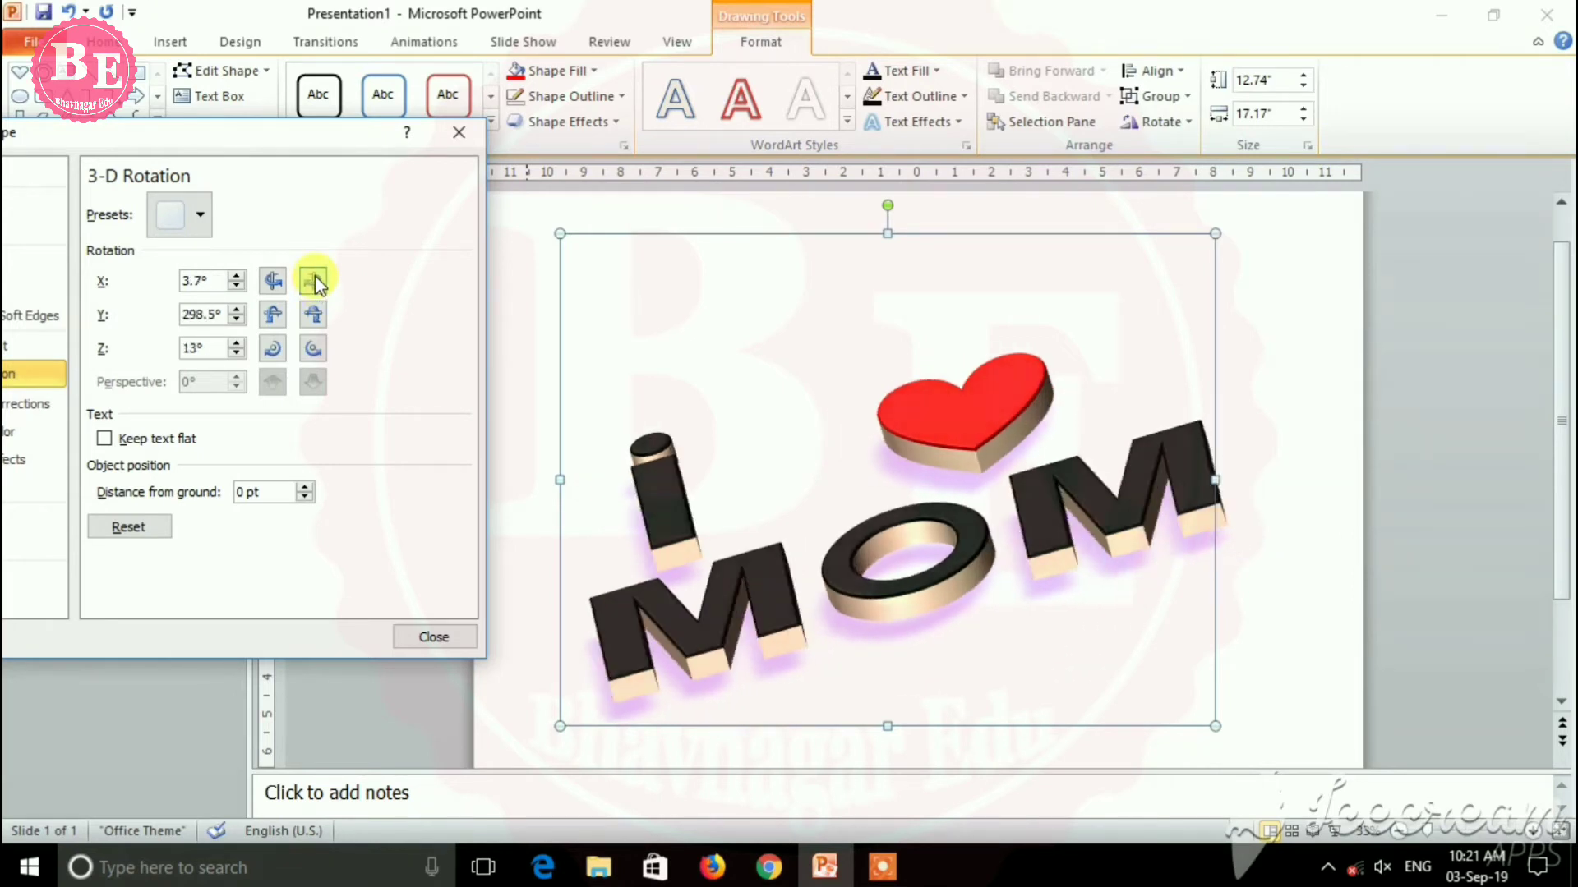
left_click(314, 276)
left_click(314, 280)
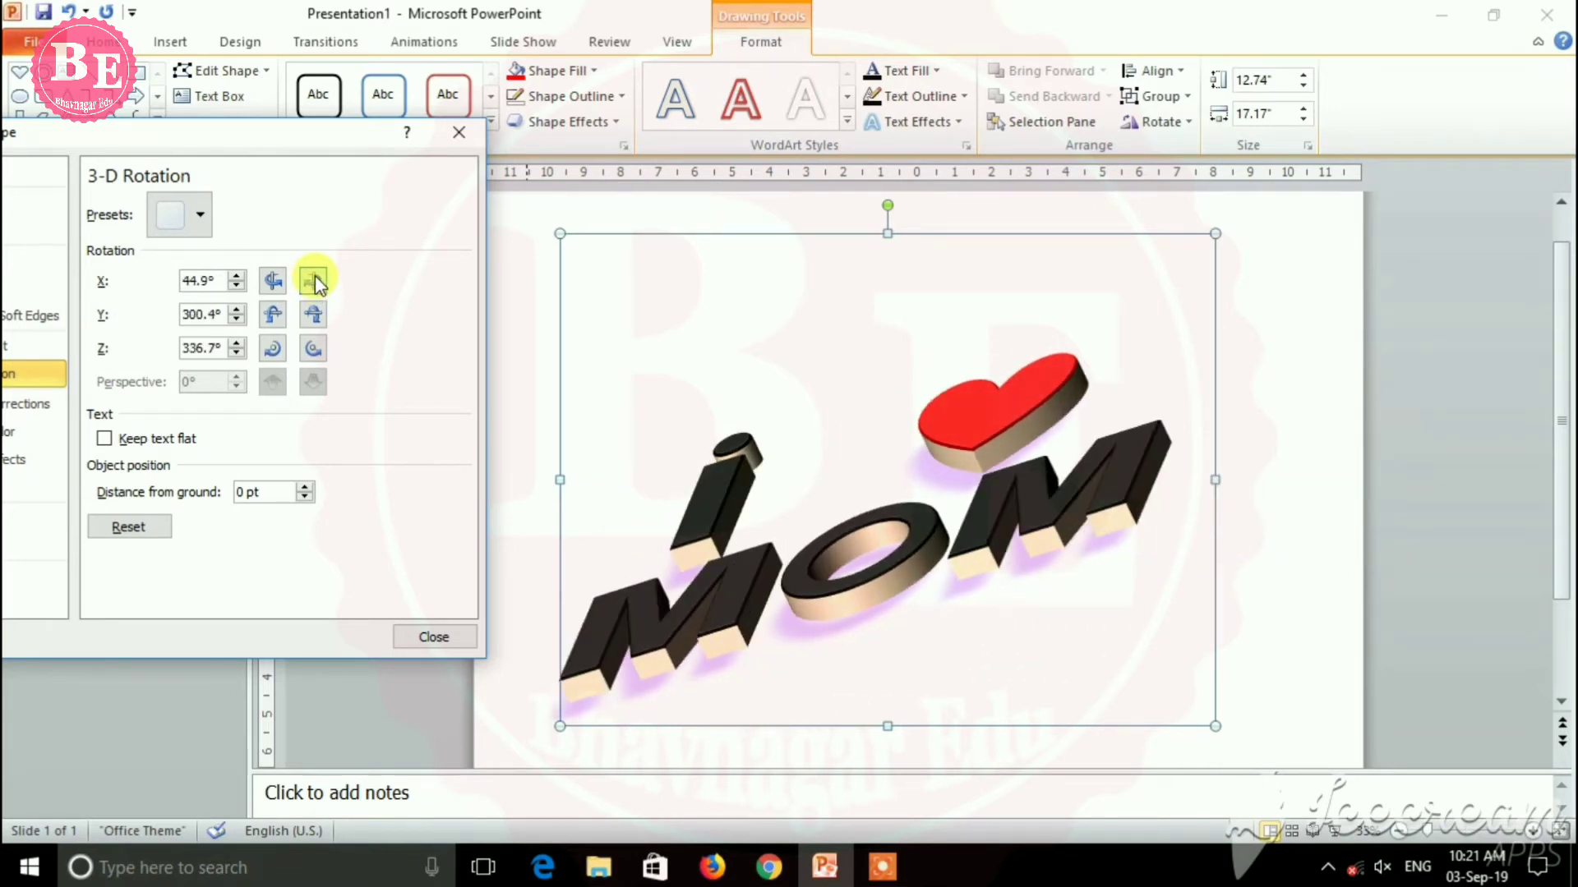
left_click(273, 281)
left_click(273, 281)
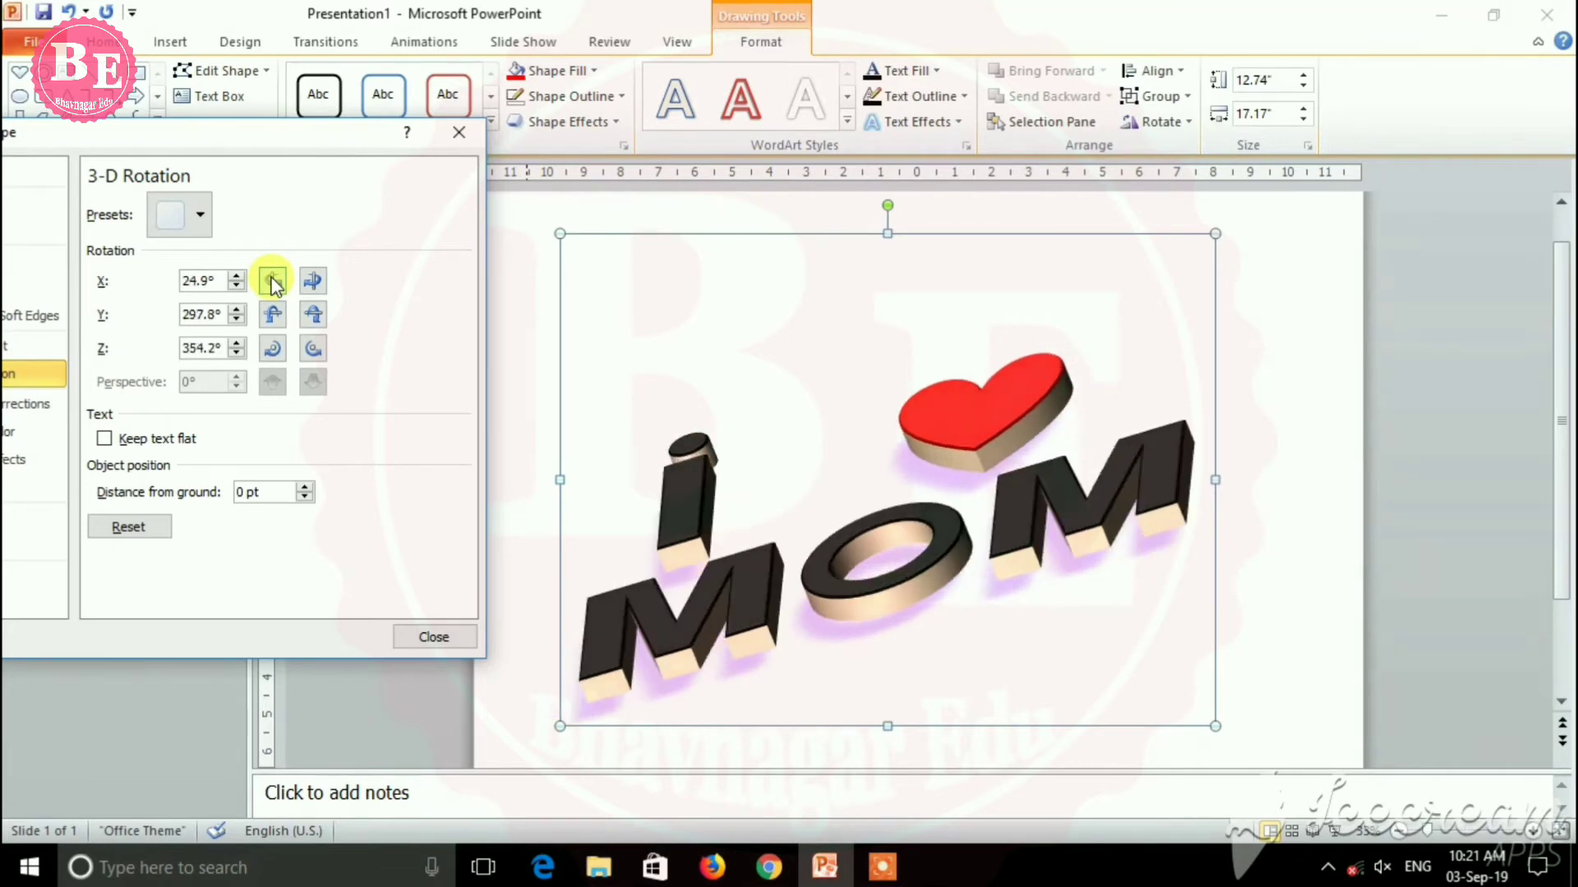
left_click(273, 281)
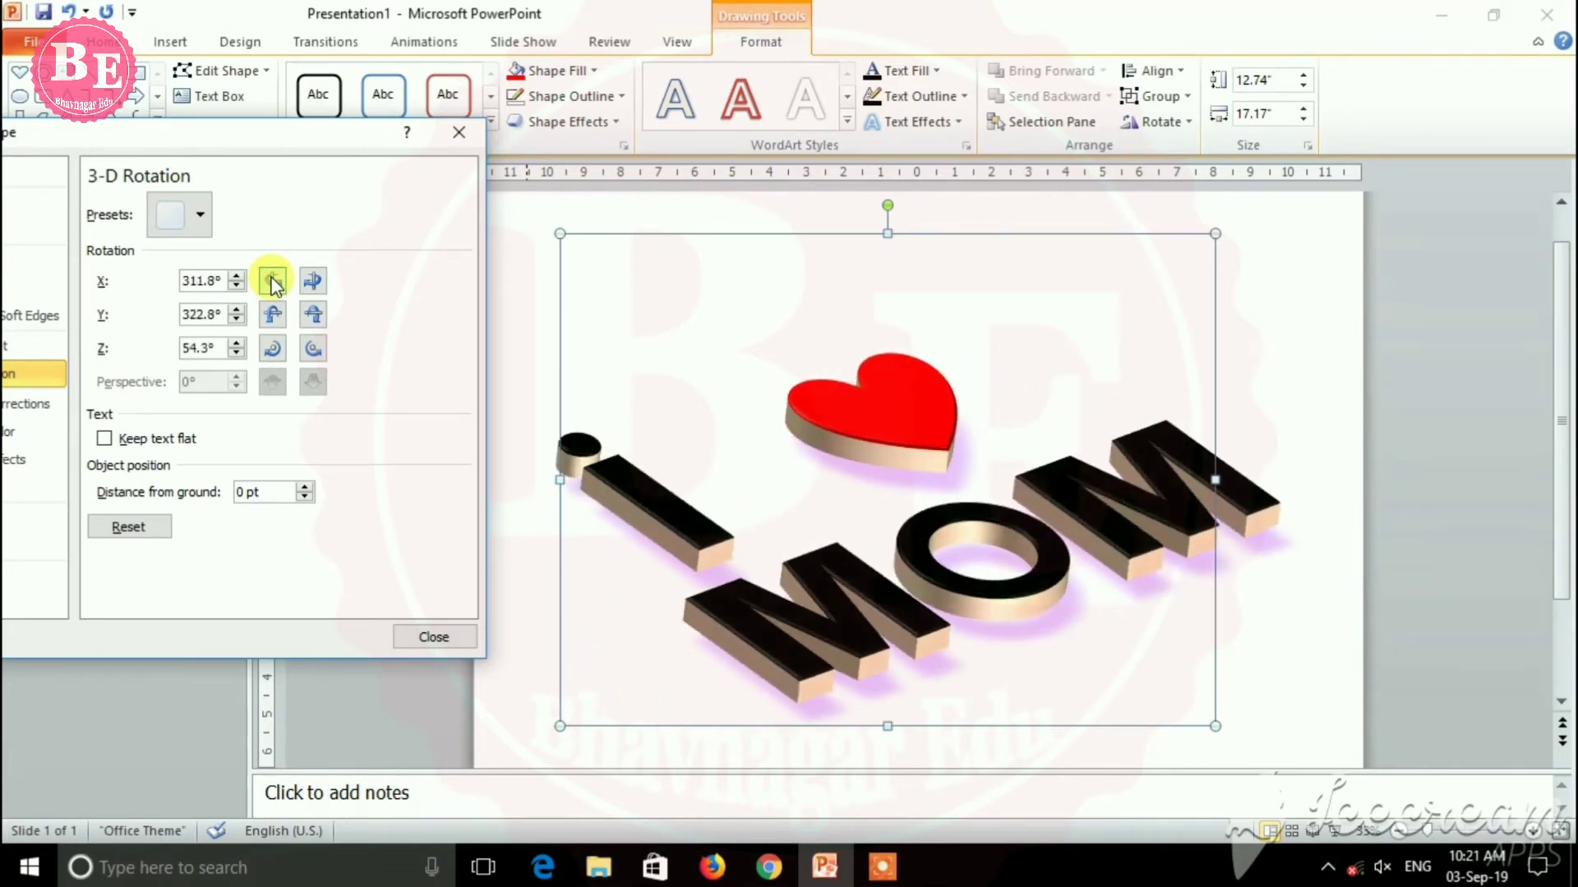
Try tilting the artwork to Y 325.8°, return it to Y 322.8°, and close the shape formatting settings
left_click(274, 313)
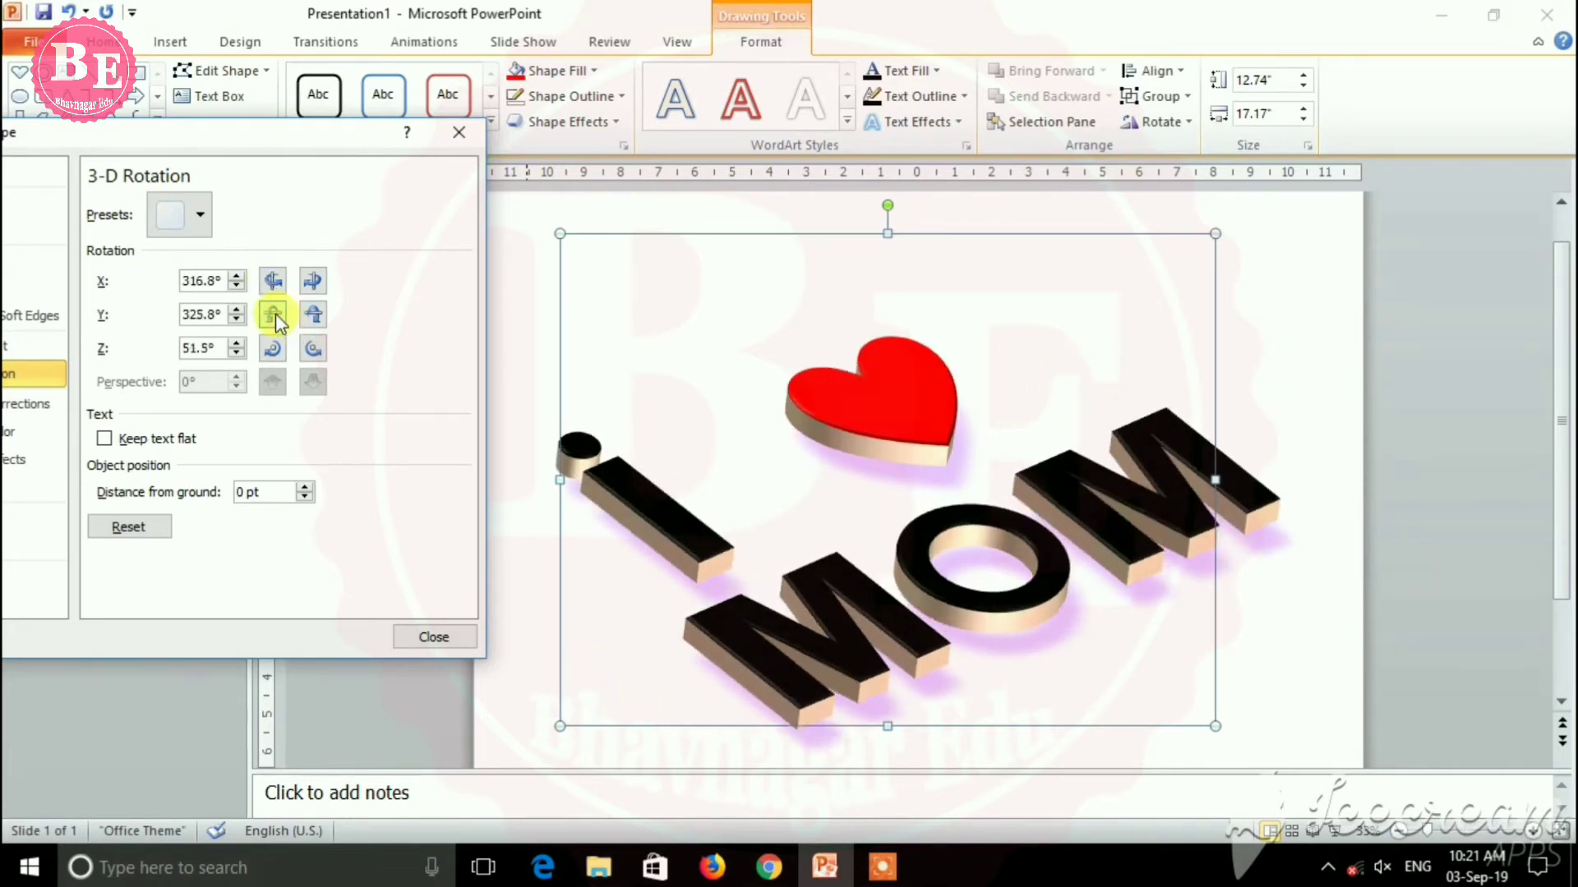
left_click(318, 314)
left_click(318, 314)
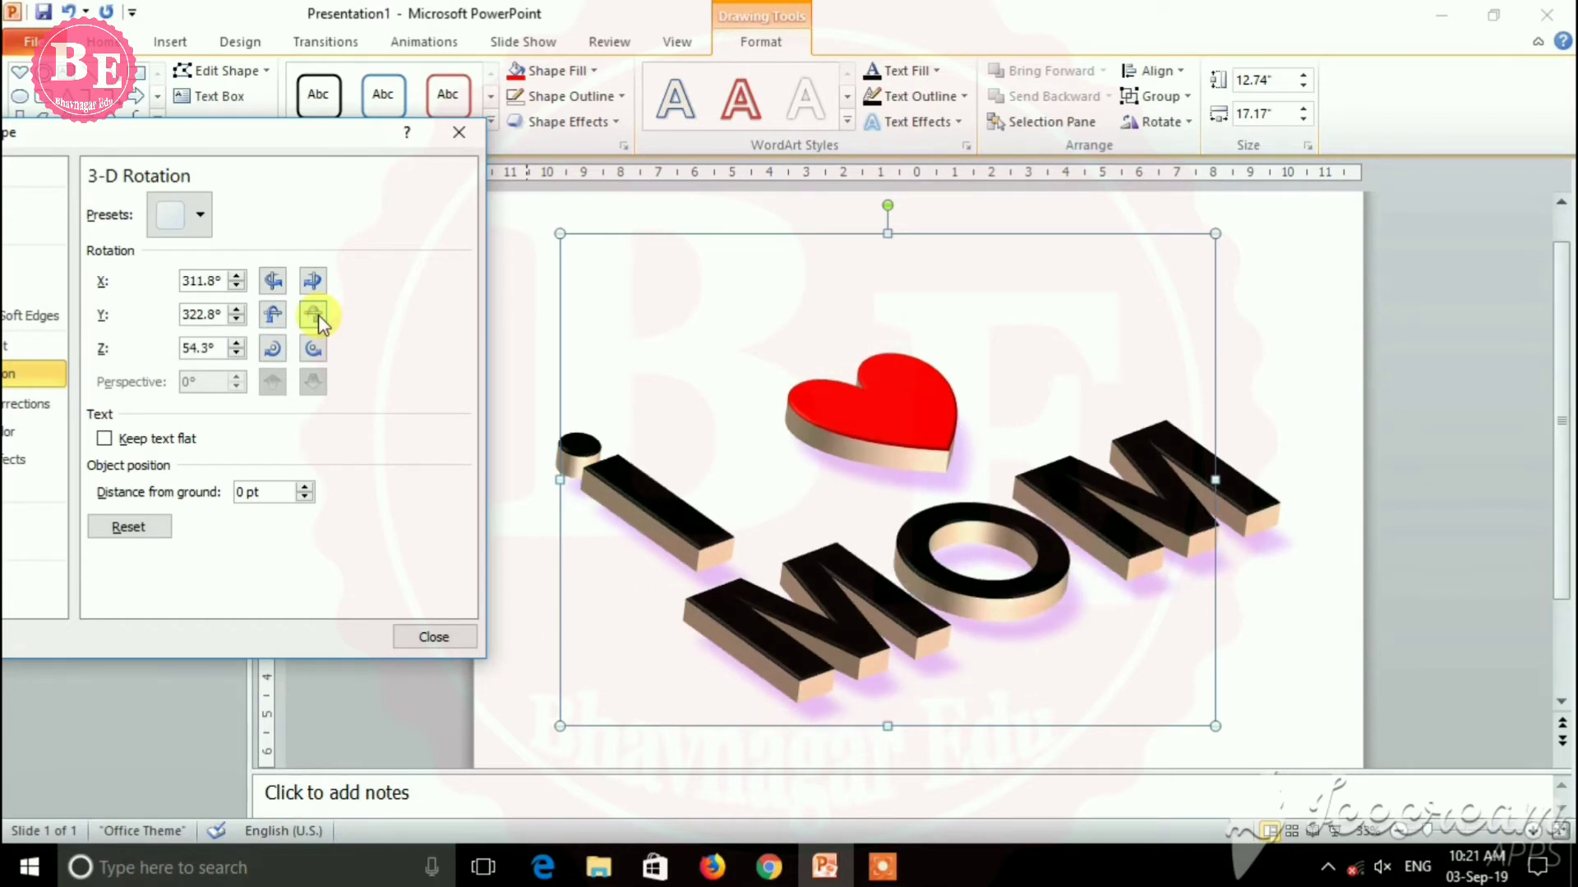
left_click(442, 638)
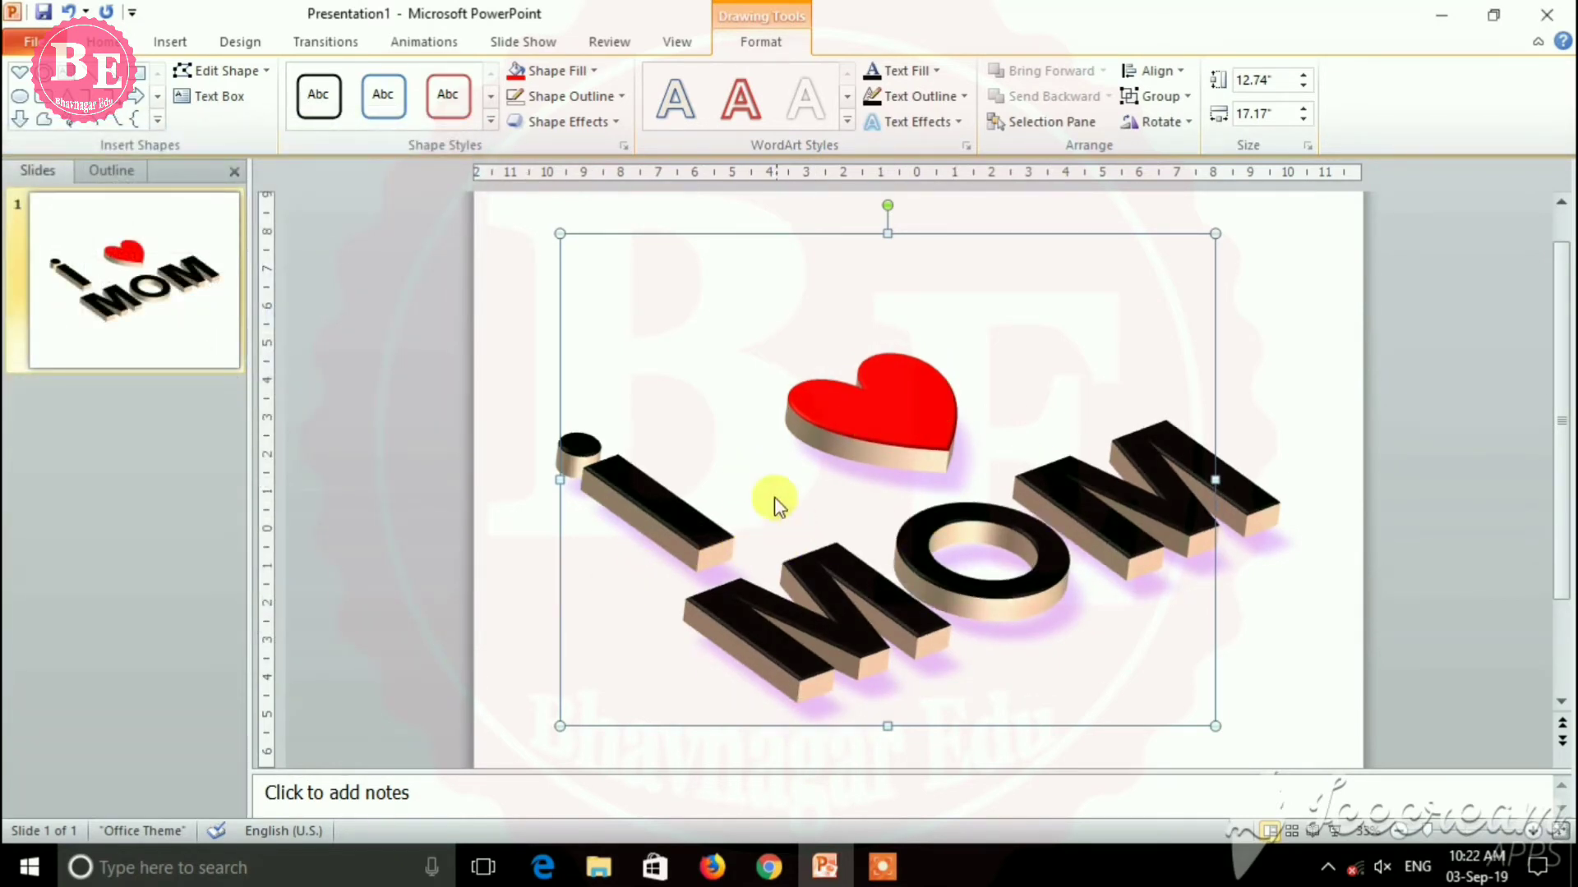
left_click(907, 425)
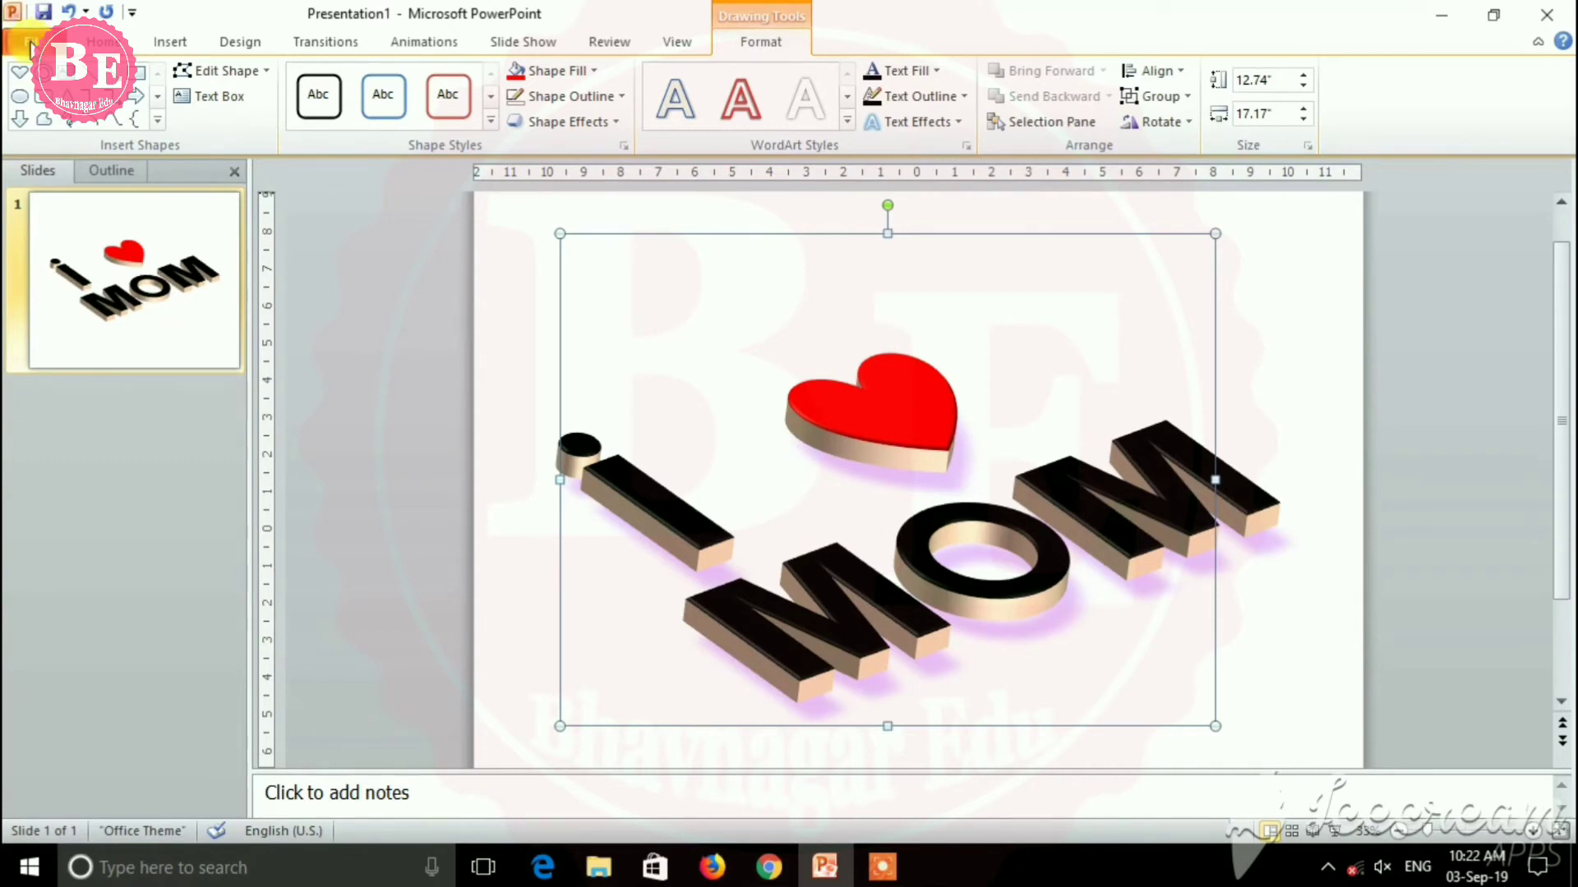
Save the presentation as a PowerPoint Presentation named Presentation1 in the Desktop's New folder
left_click(33, 41)
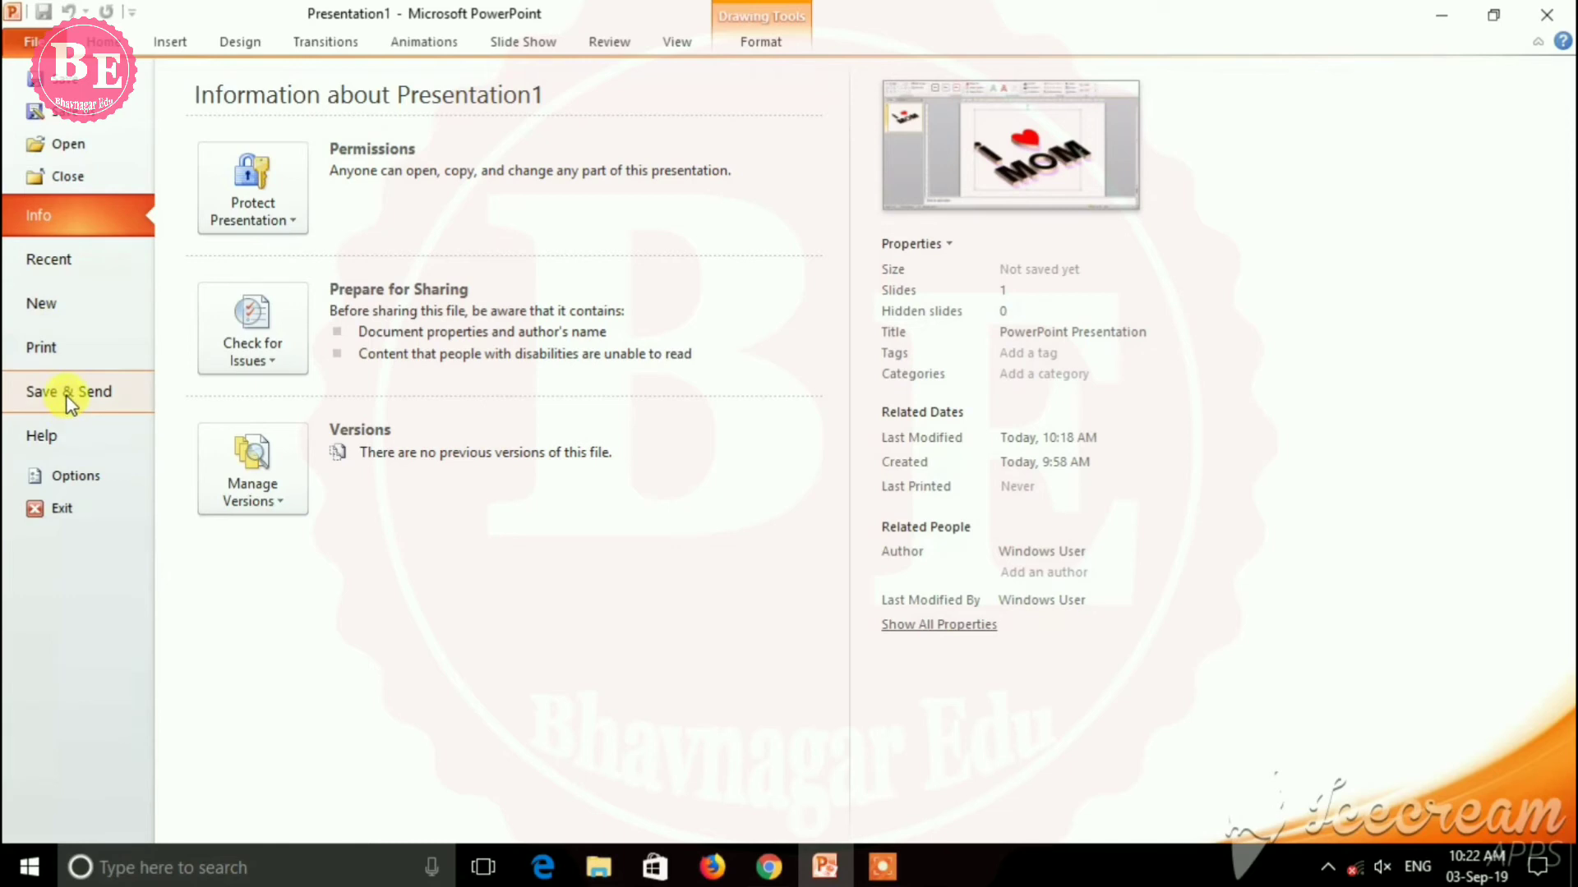
left_click(34, 43)
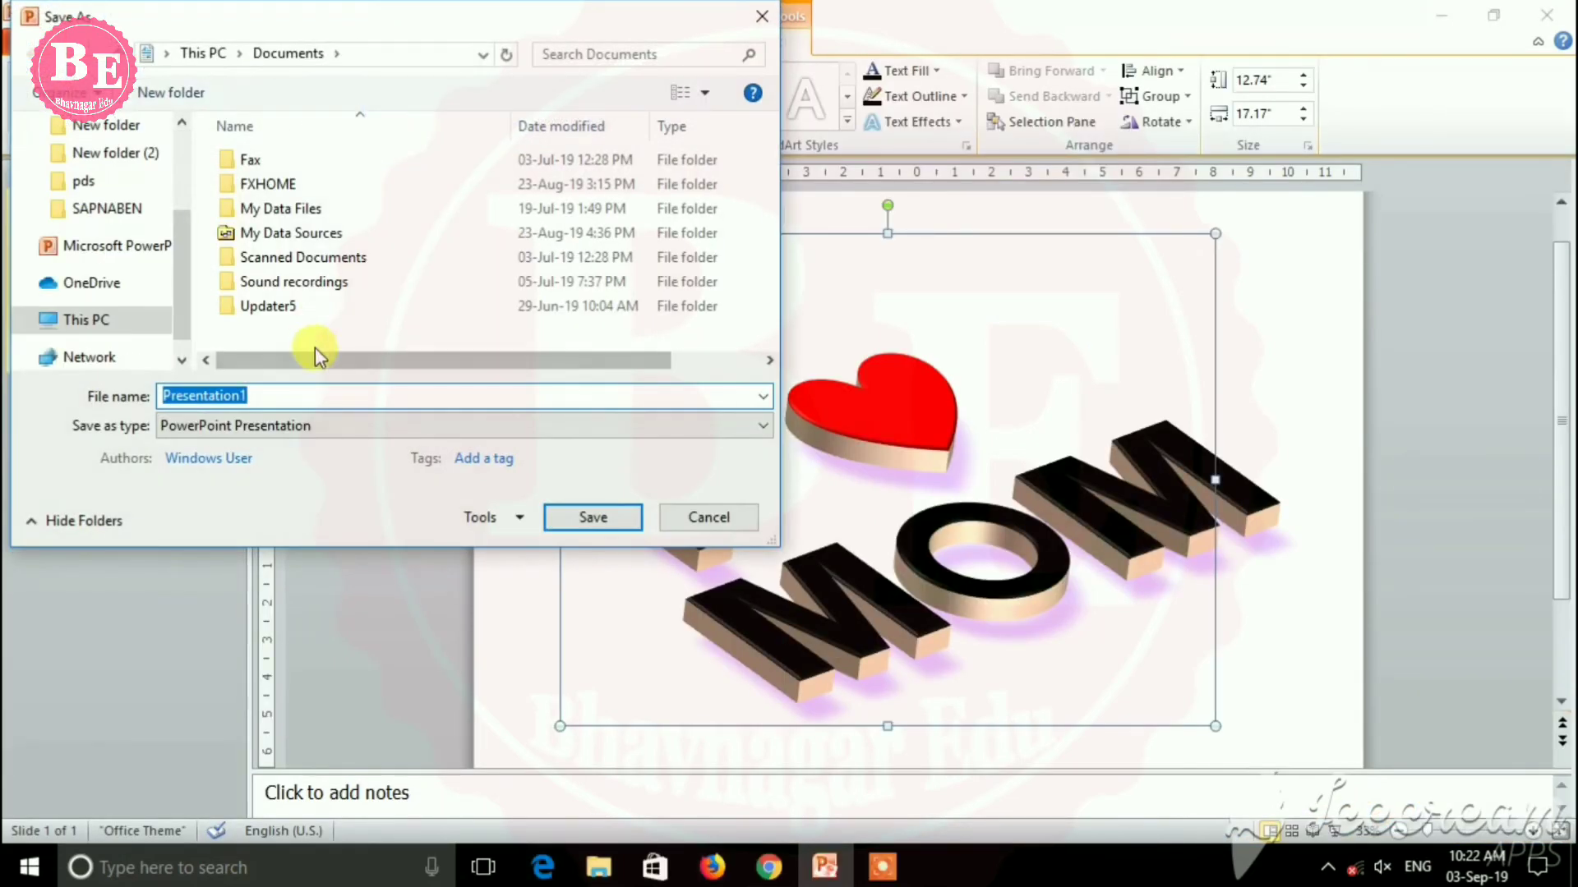
left_click(82, 163)
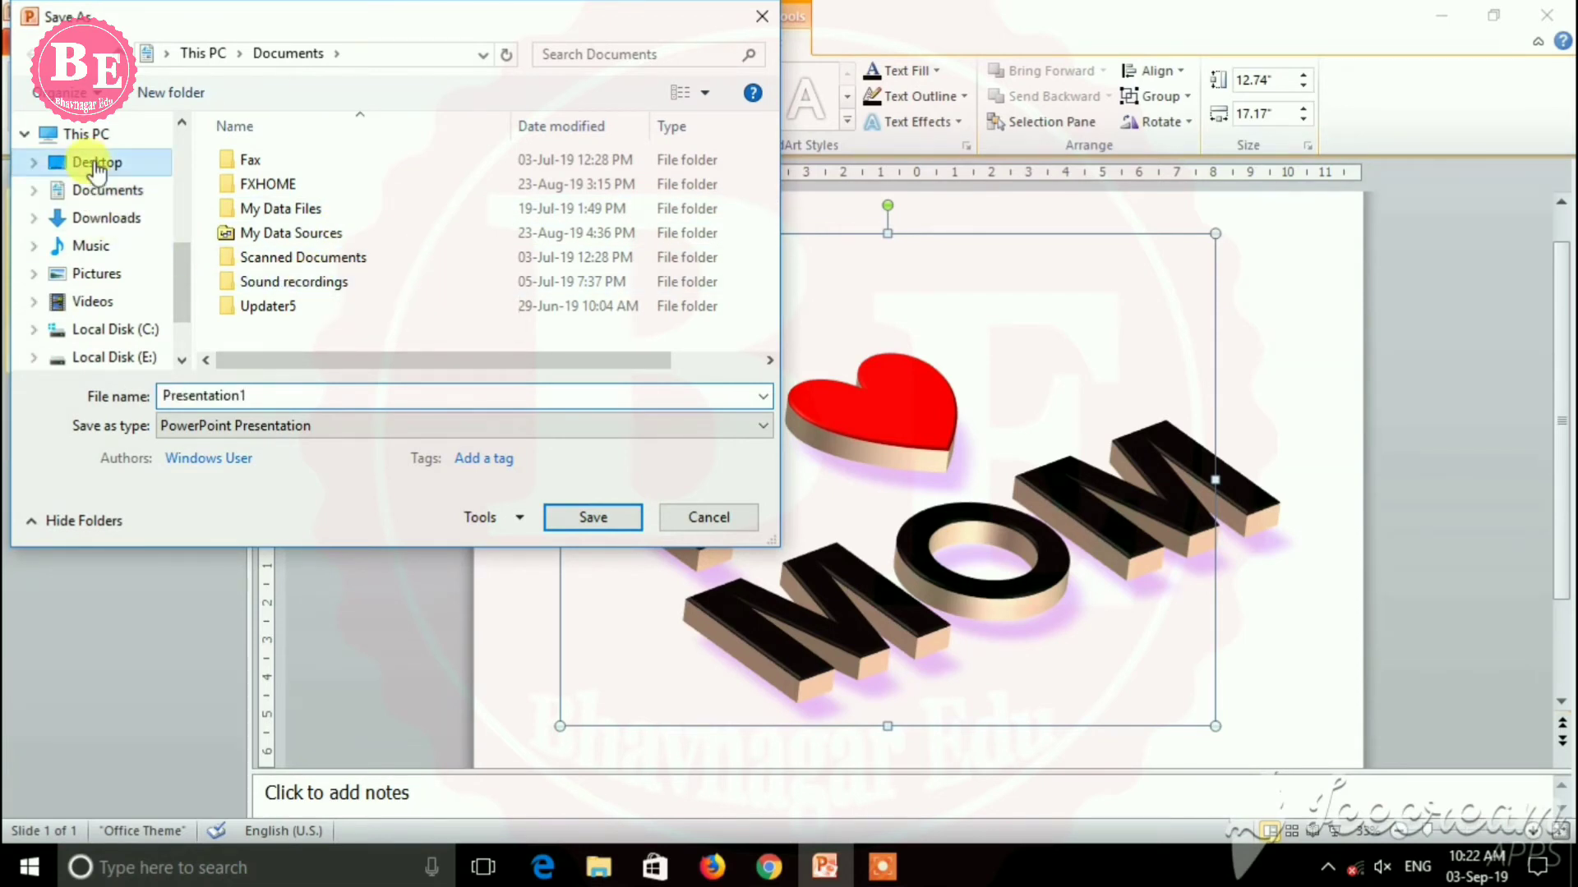
double_click(273, 196)
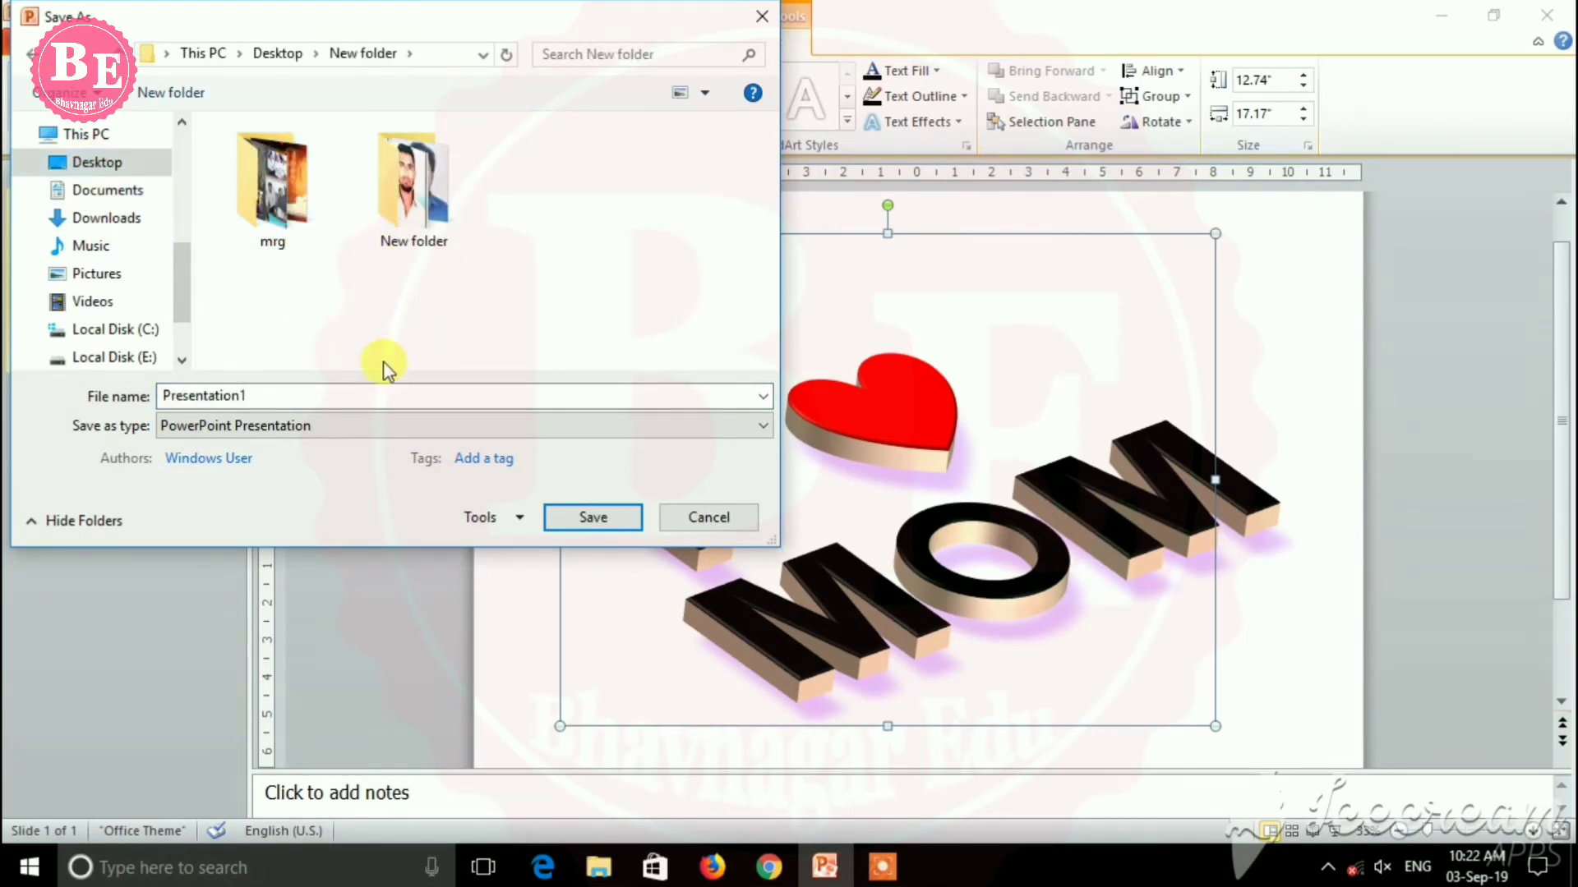
left_click(593, 517)
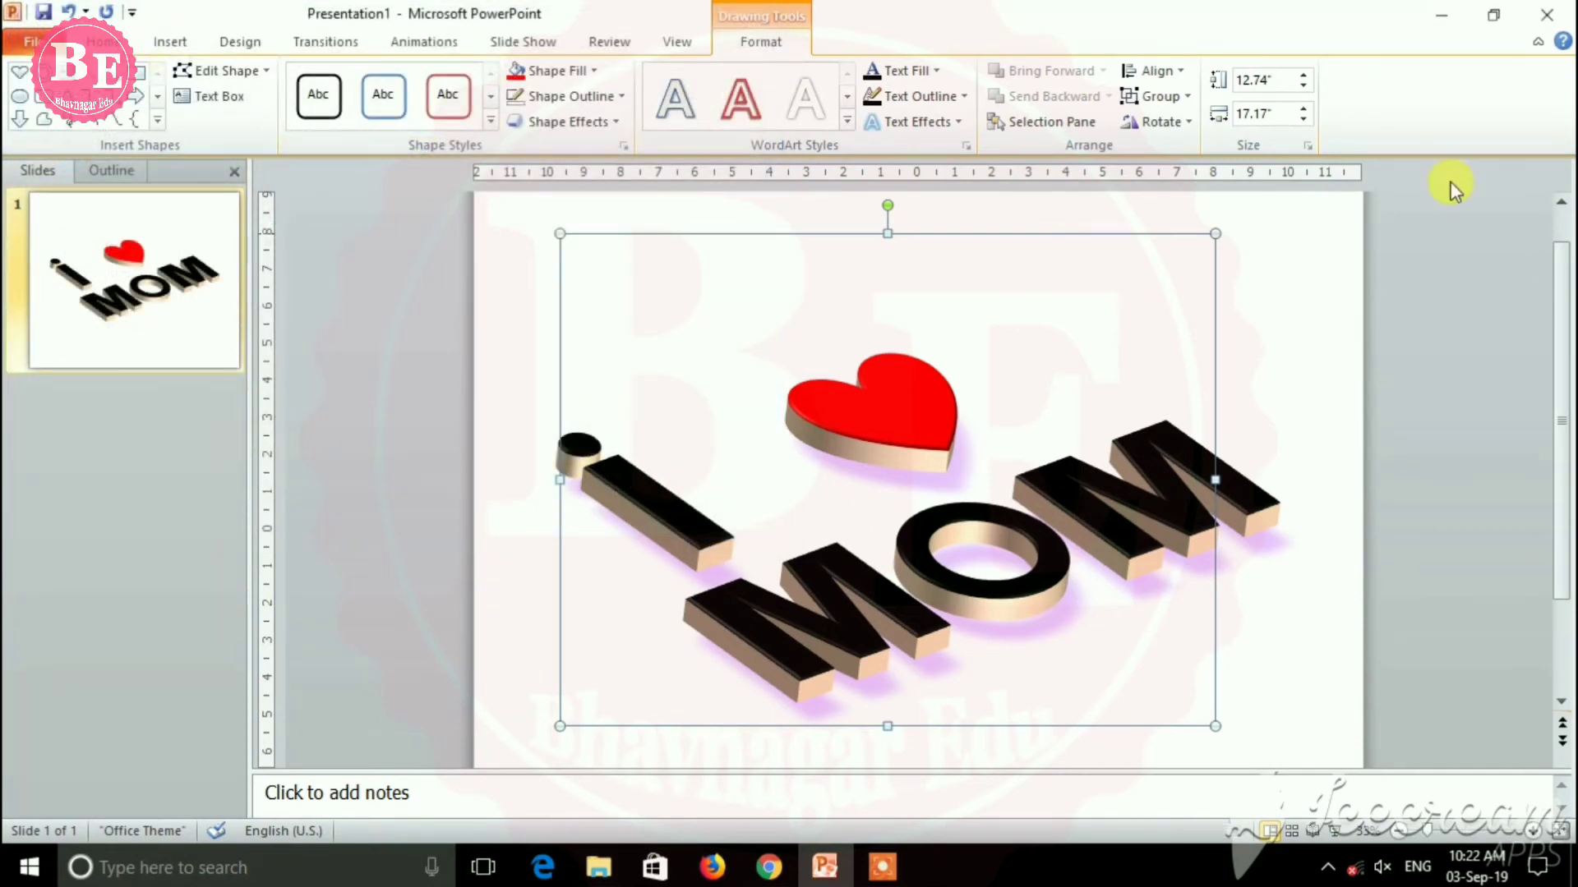
Minimize the presentation, switch to the New folder window in File Explorer and select the saved Presentation1 file
left_click(1440, 15)
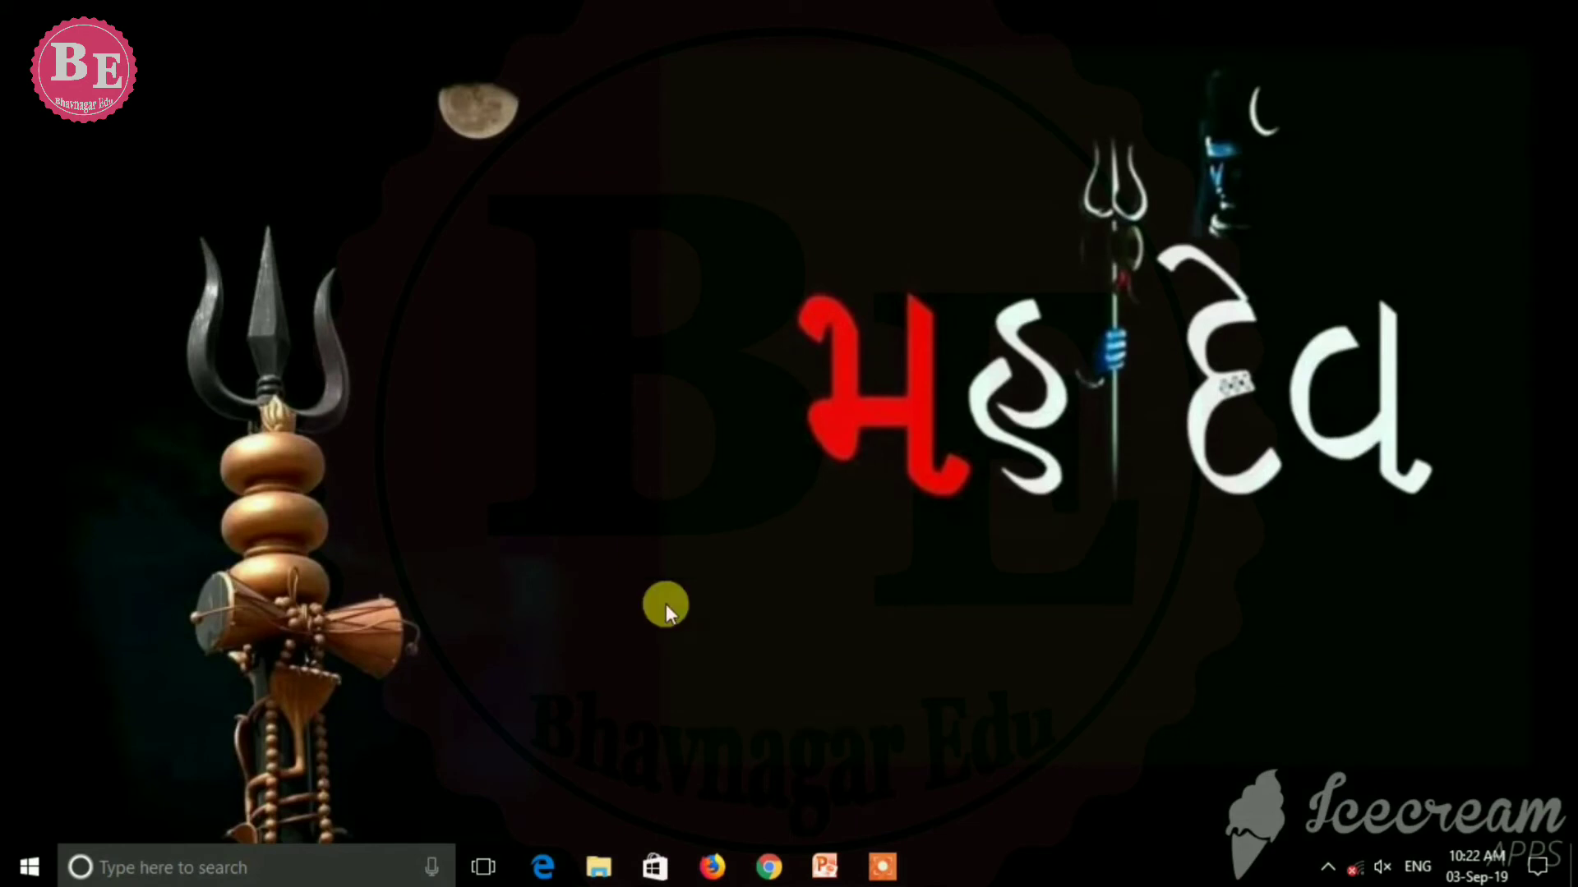
mouse_move(597, 875)
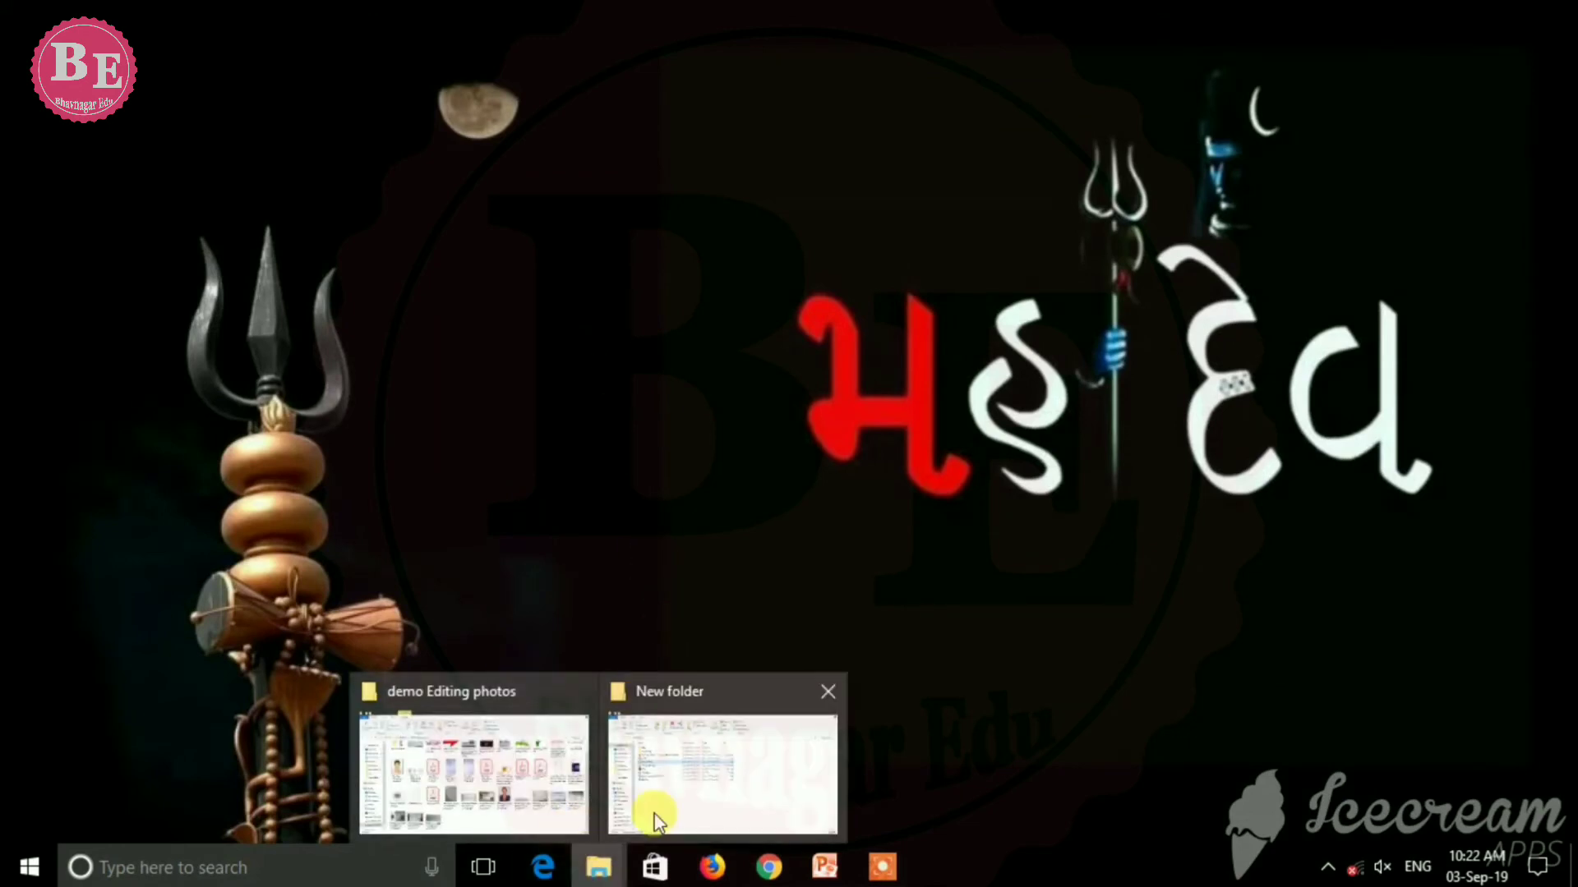
left_click(717, 808)
left_click(381, 536)
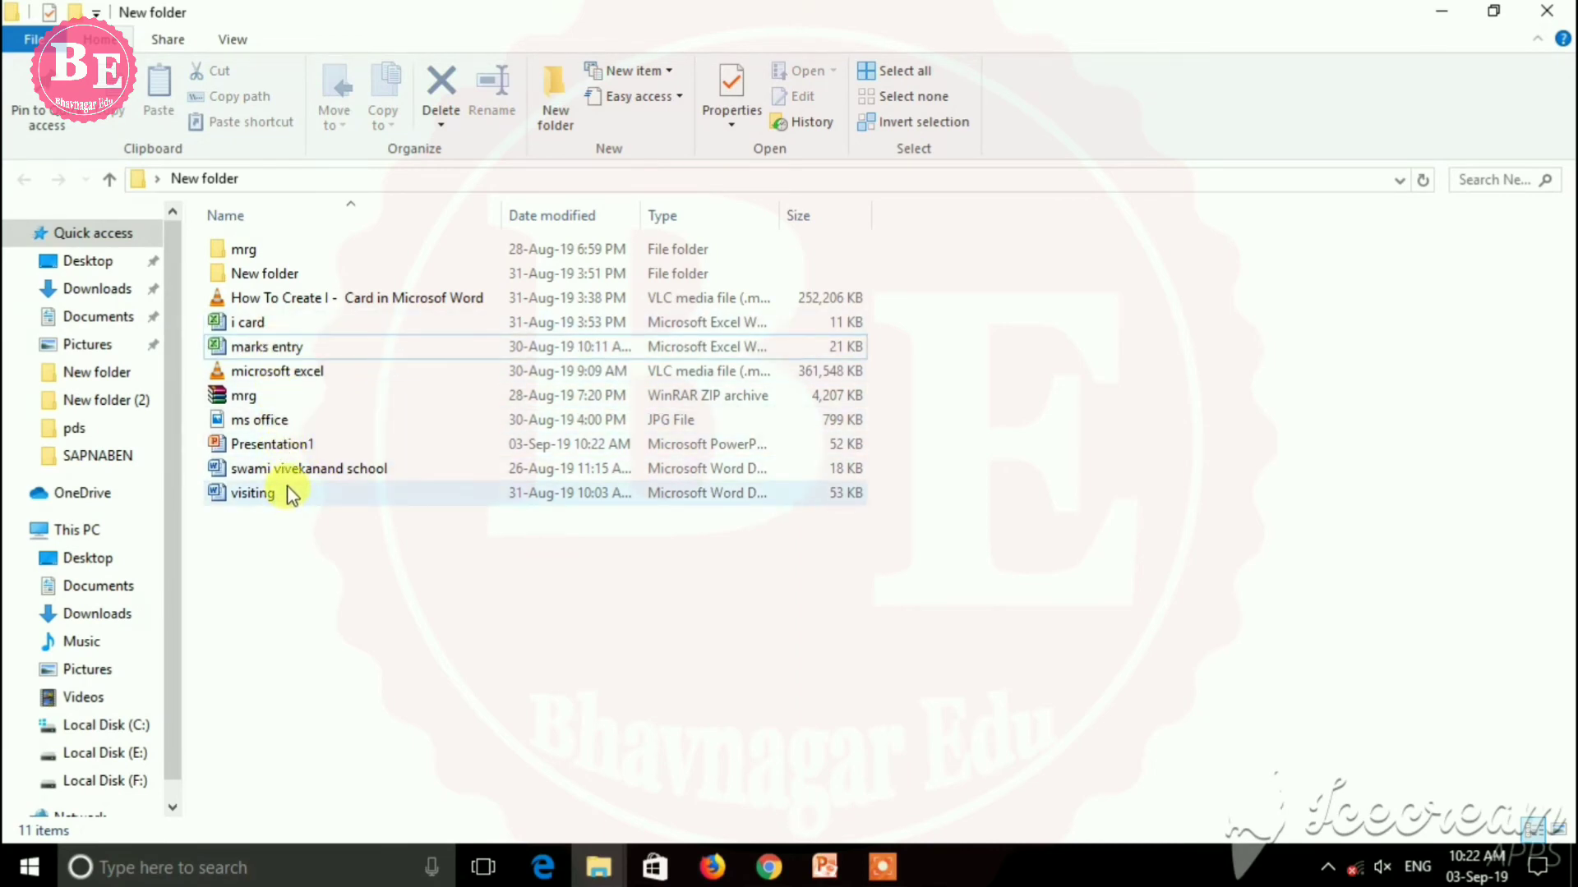
left_click(279, 446)
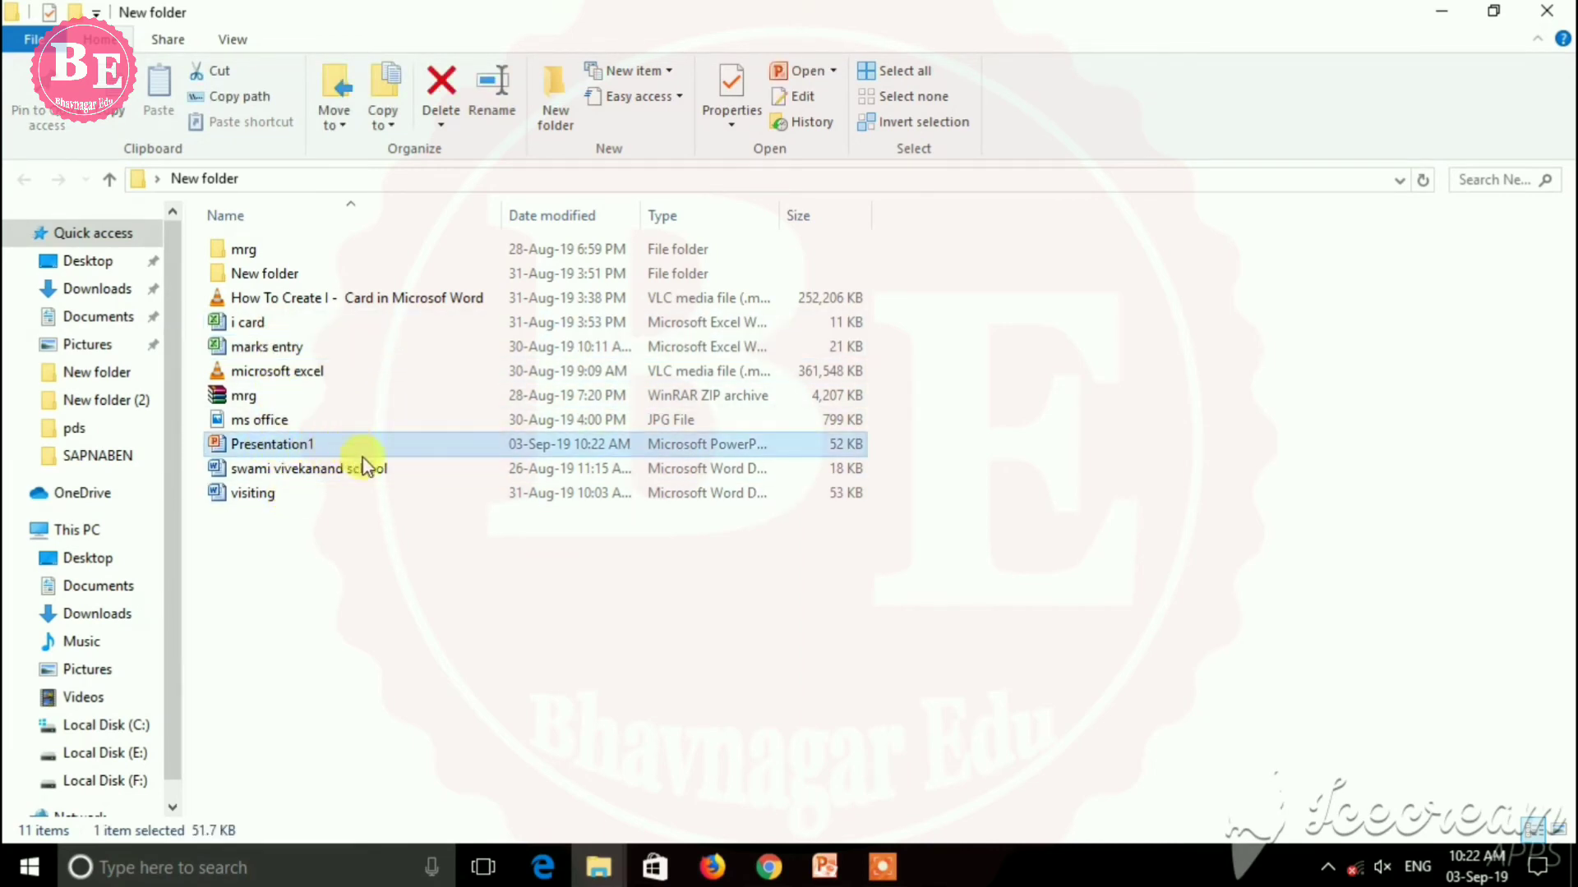
Switch back to PowerPoint and export only the current slide to New folder as Presentation1 in JPEG File Interchange Format
left_click(824, 866)
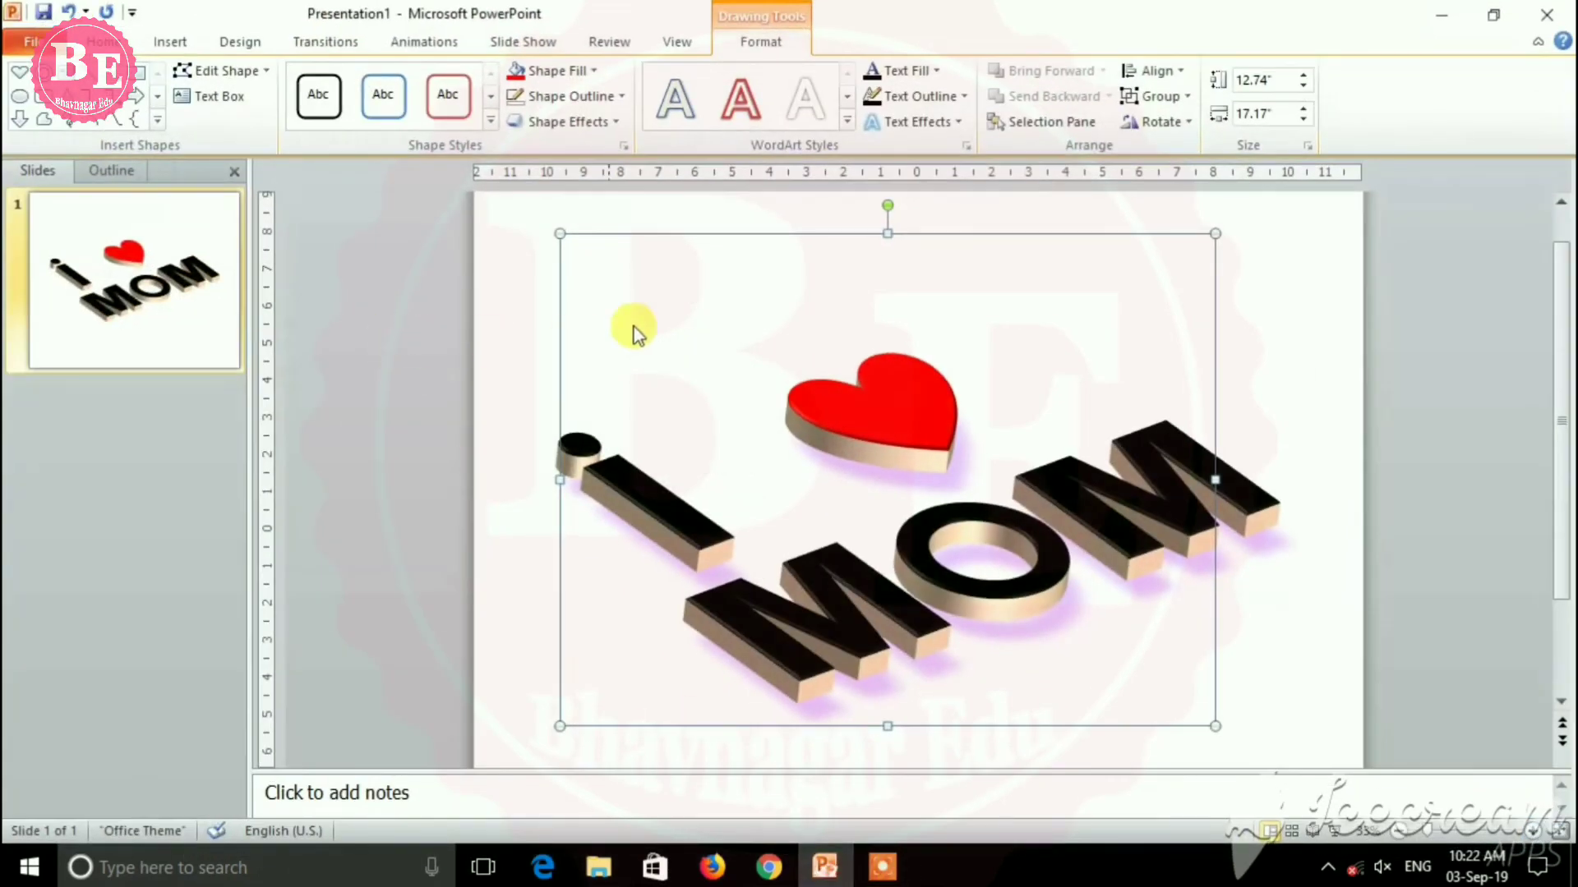
left_click(20, 45)
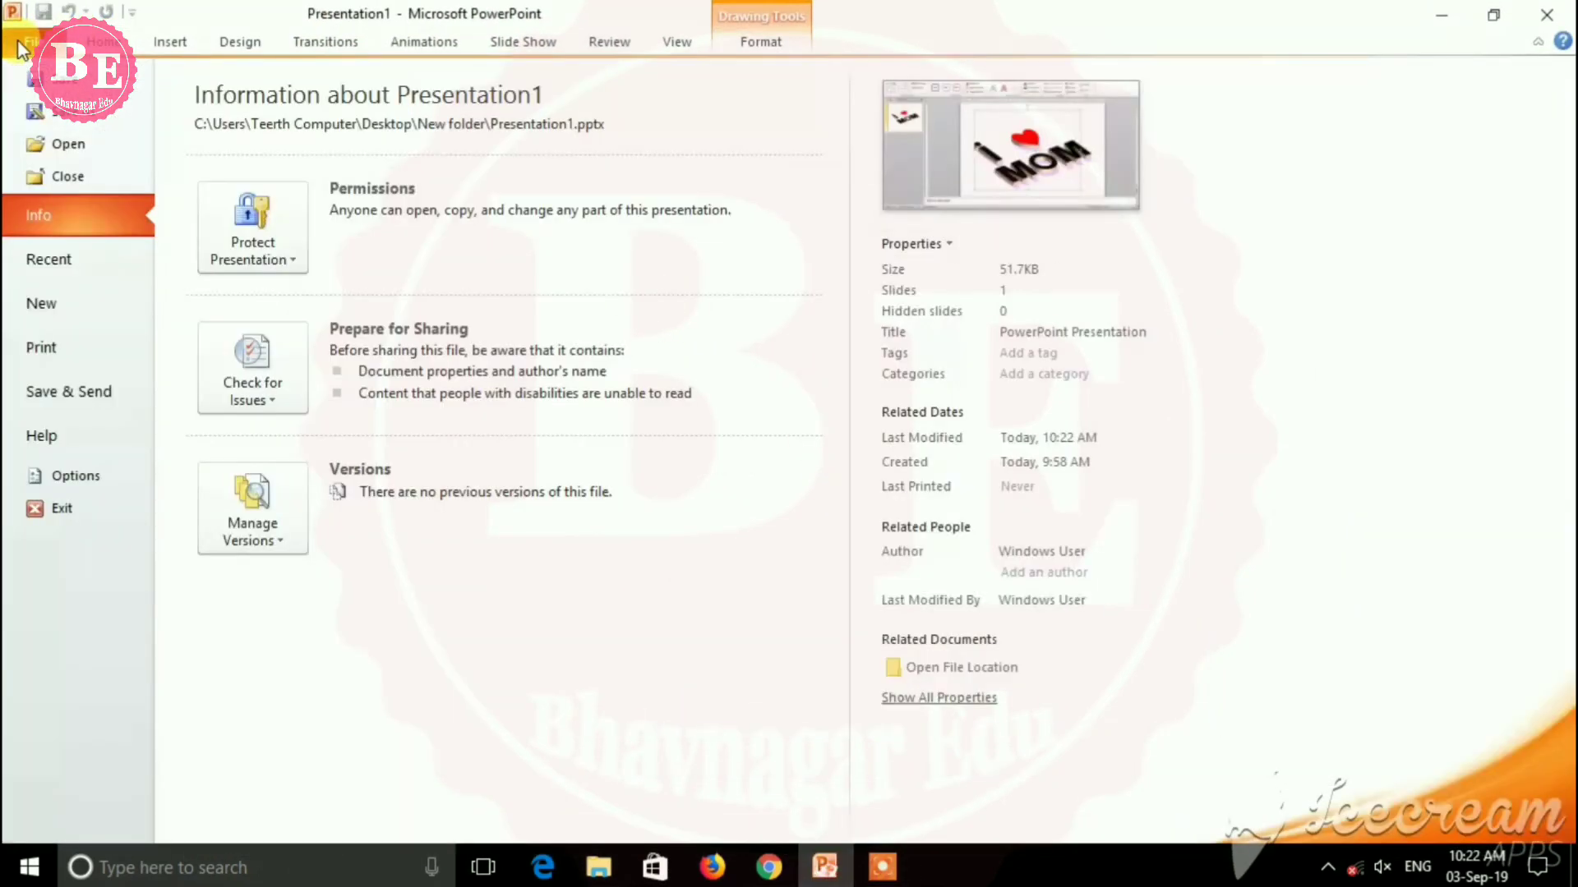
left_click(67, 115)
left_click(383, 431)
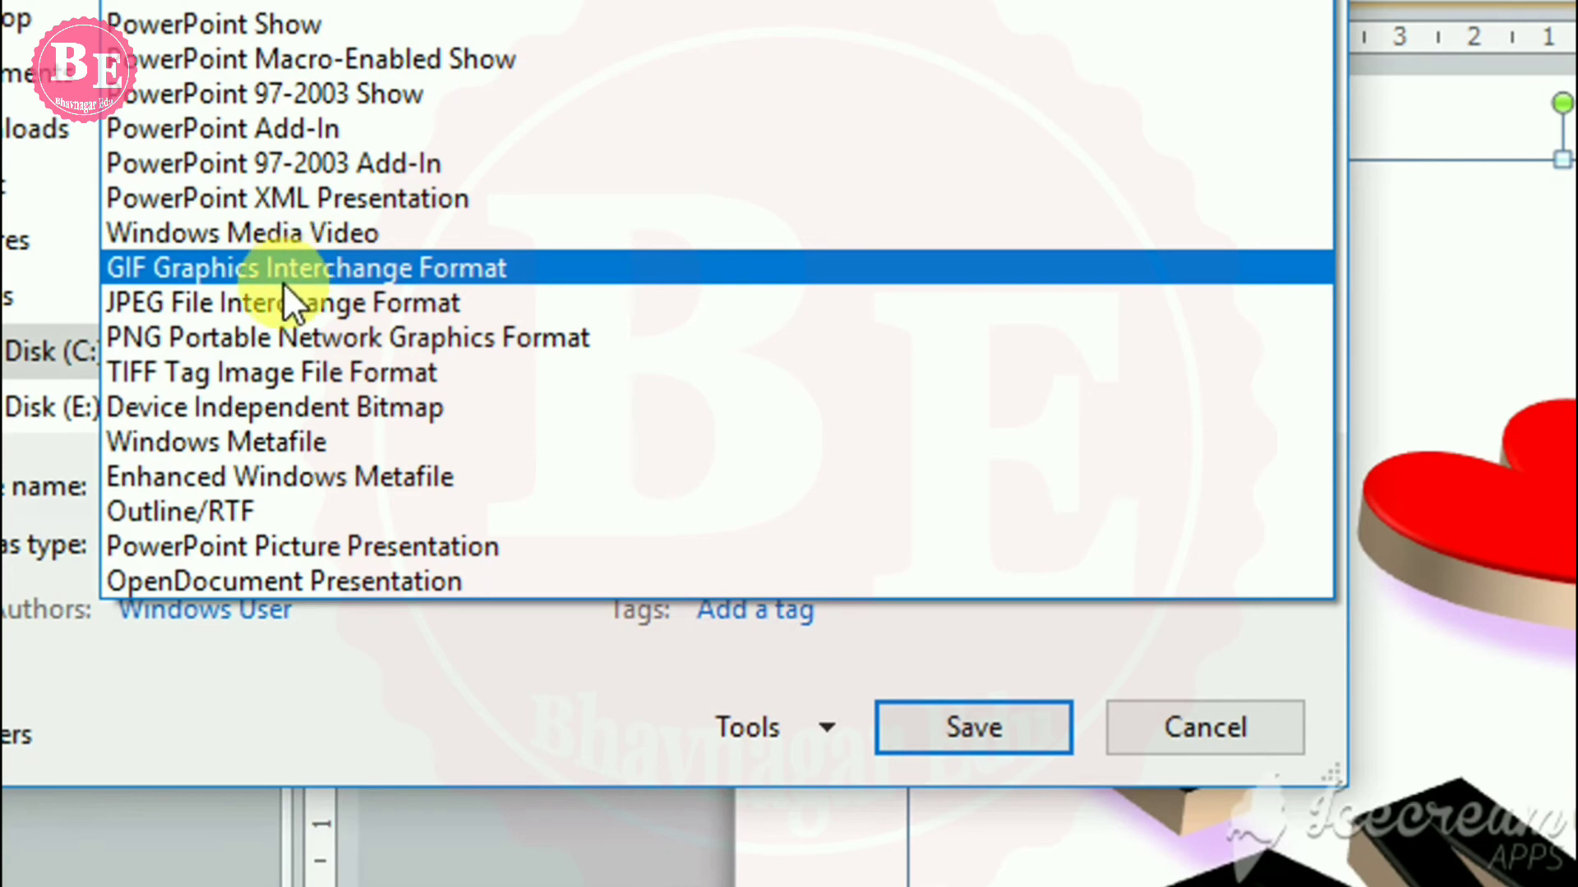
left_click(345, 300)
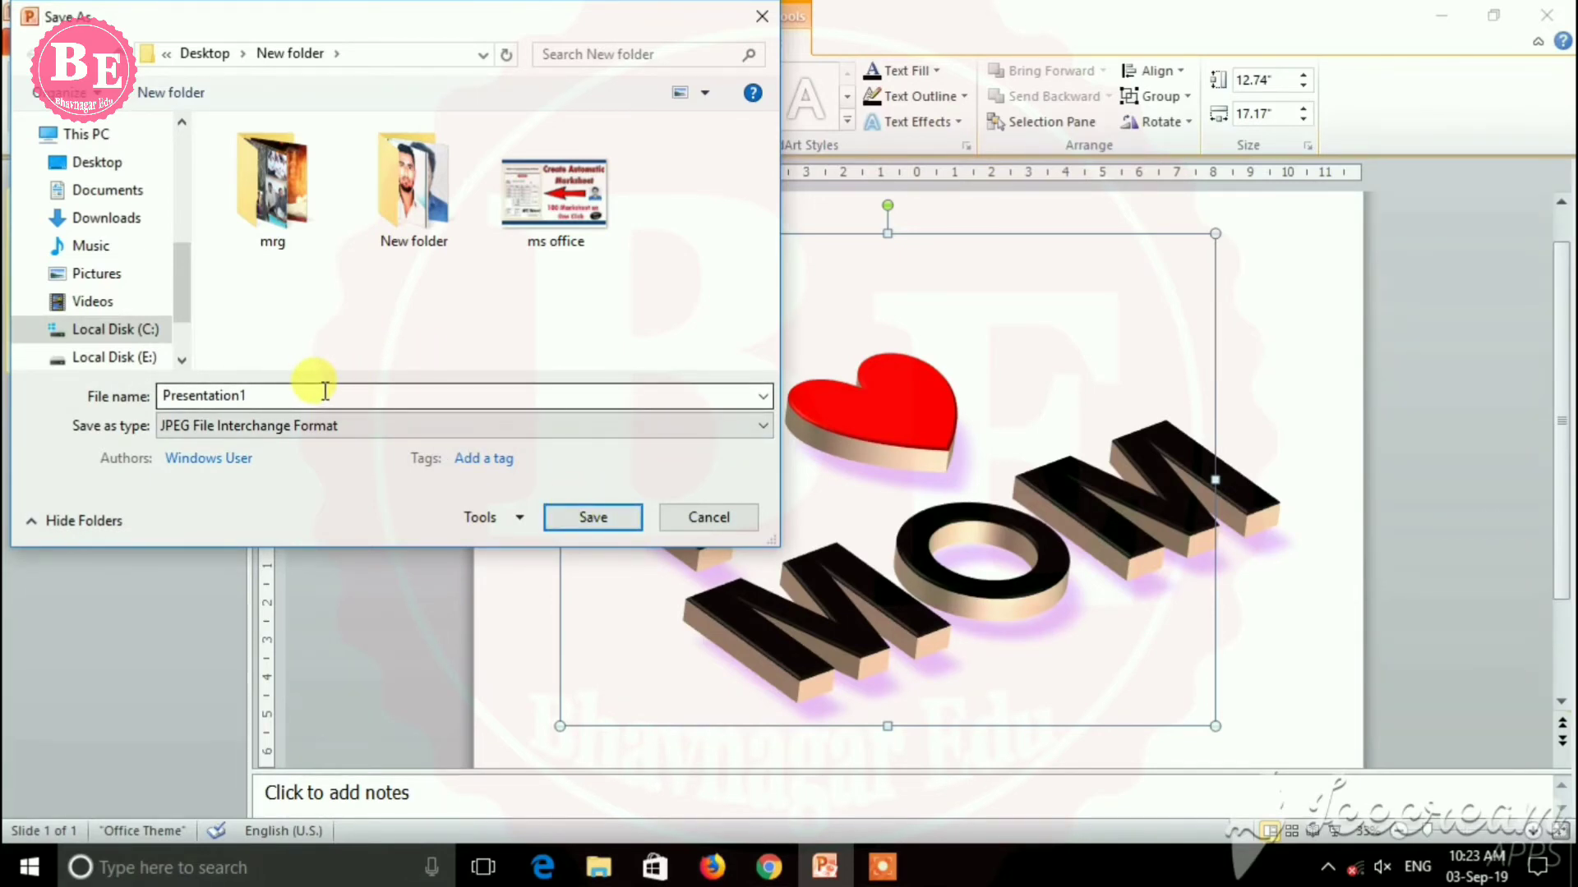
left_click(618, 518)
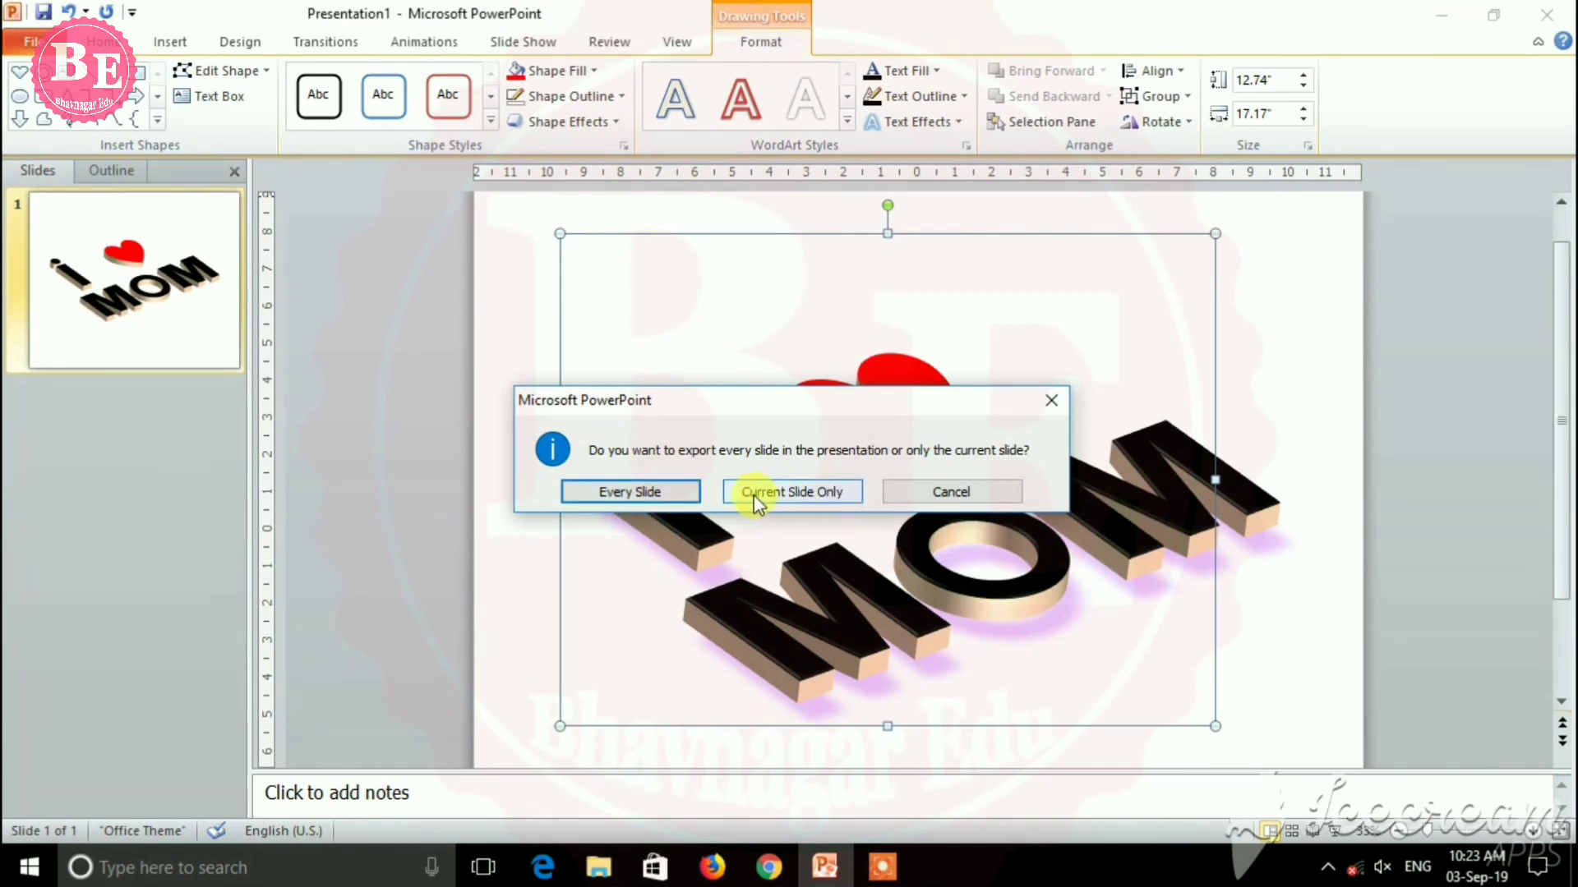
left_click(812, 493)
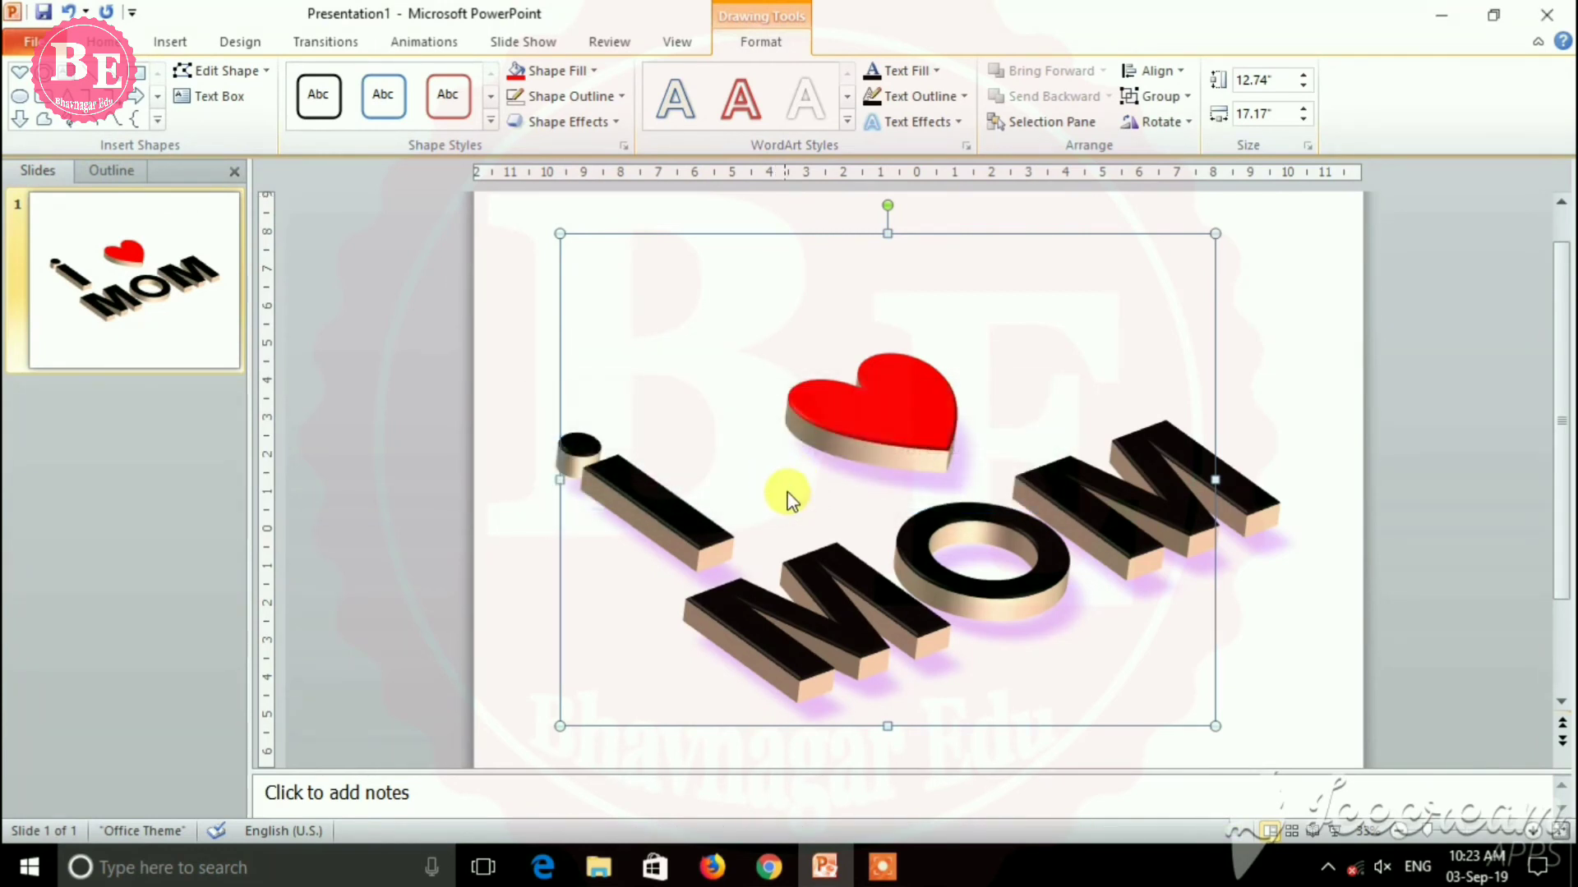
Switch to the New folder window in File Explorer and open the exported Presentation1 JPG image
mouse_move(599, 867)
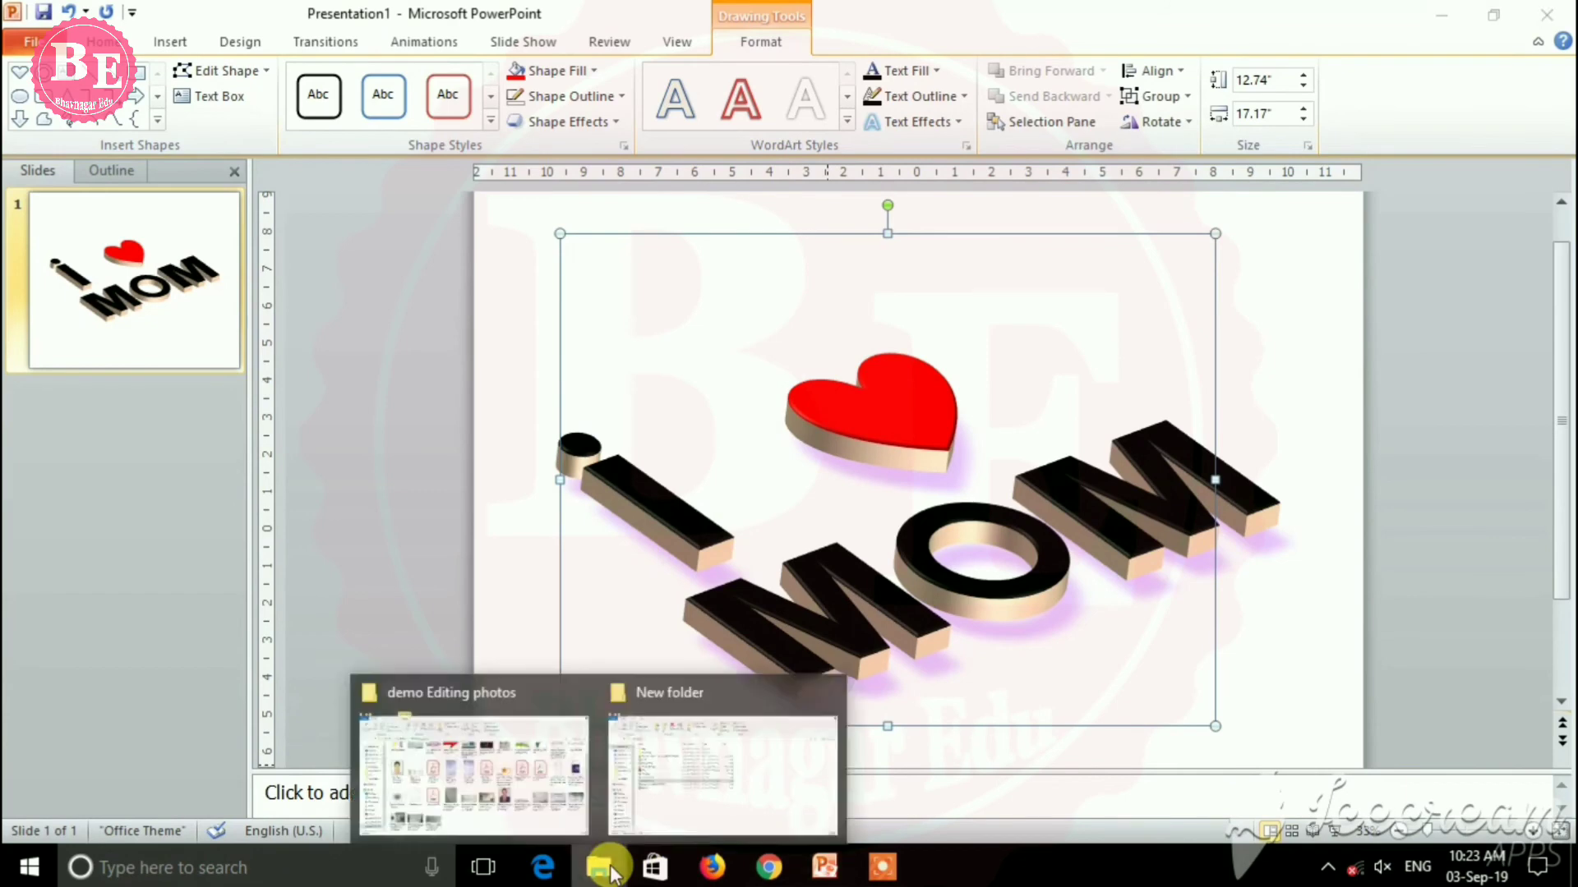
left_click(734, 806)
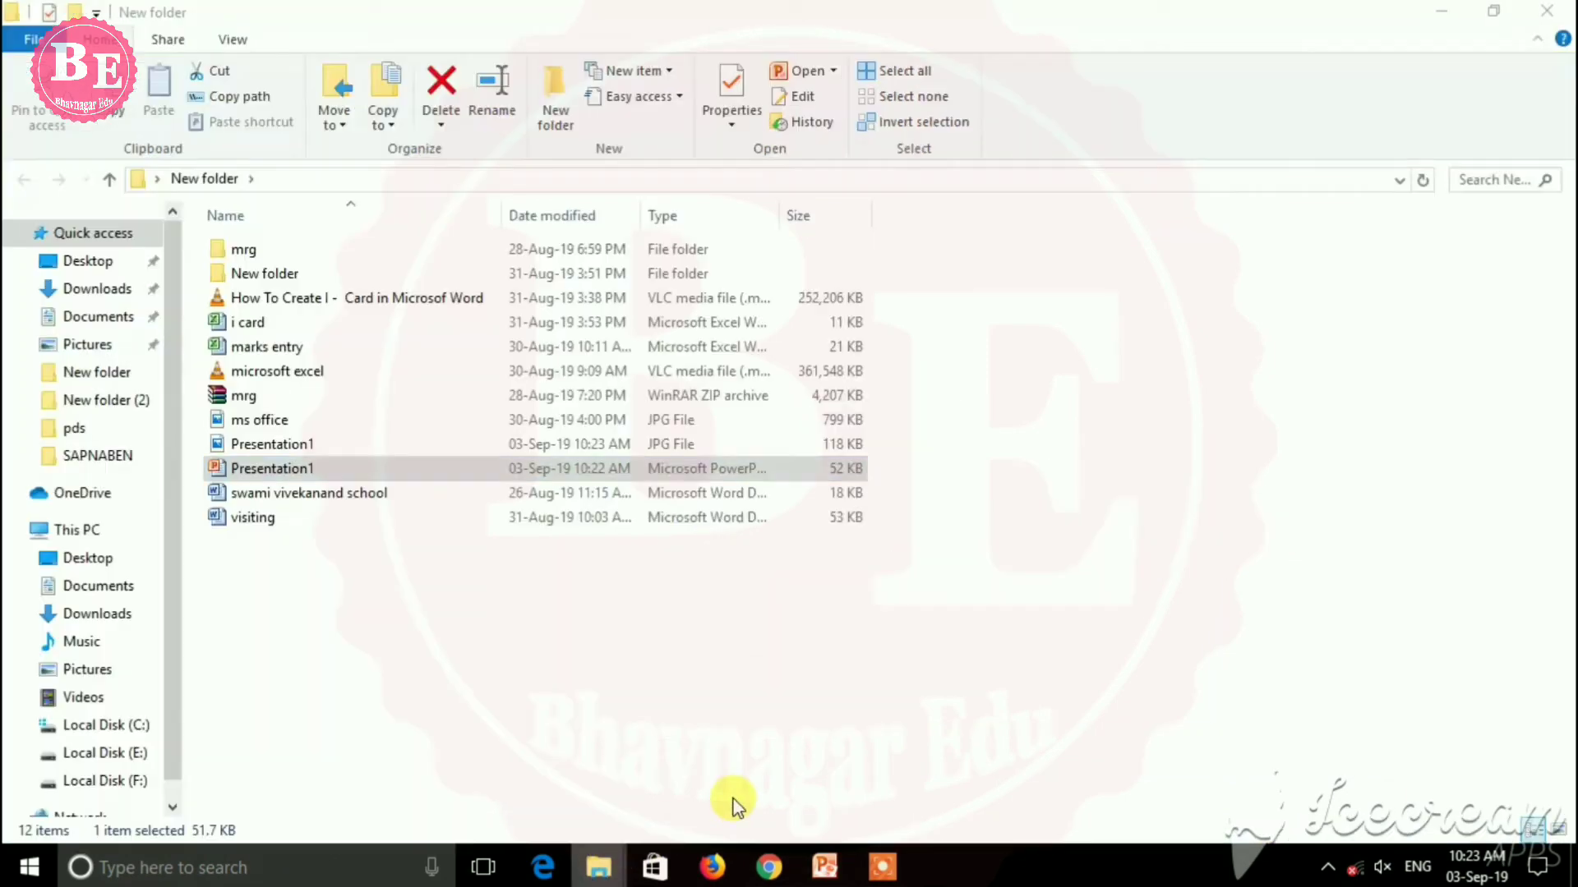
double_click(314, 444)
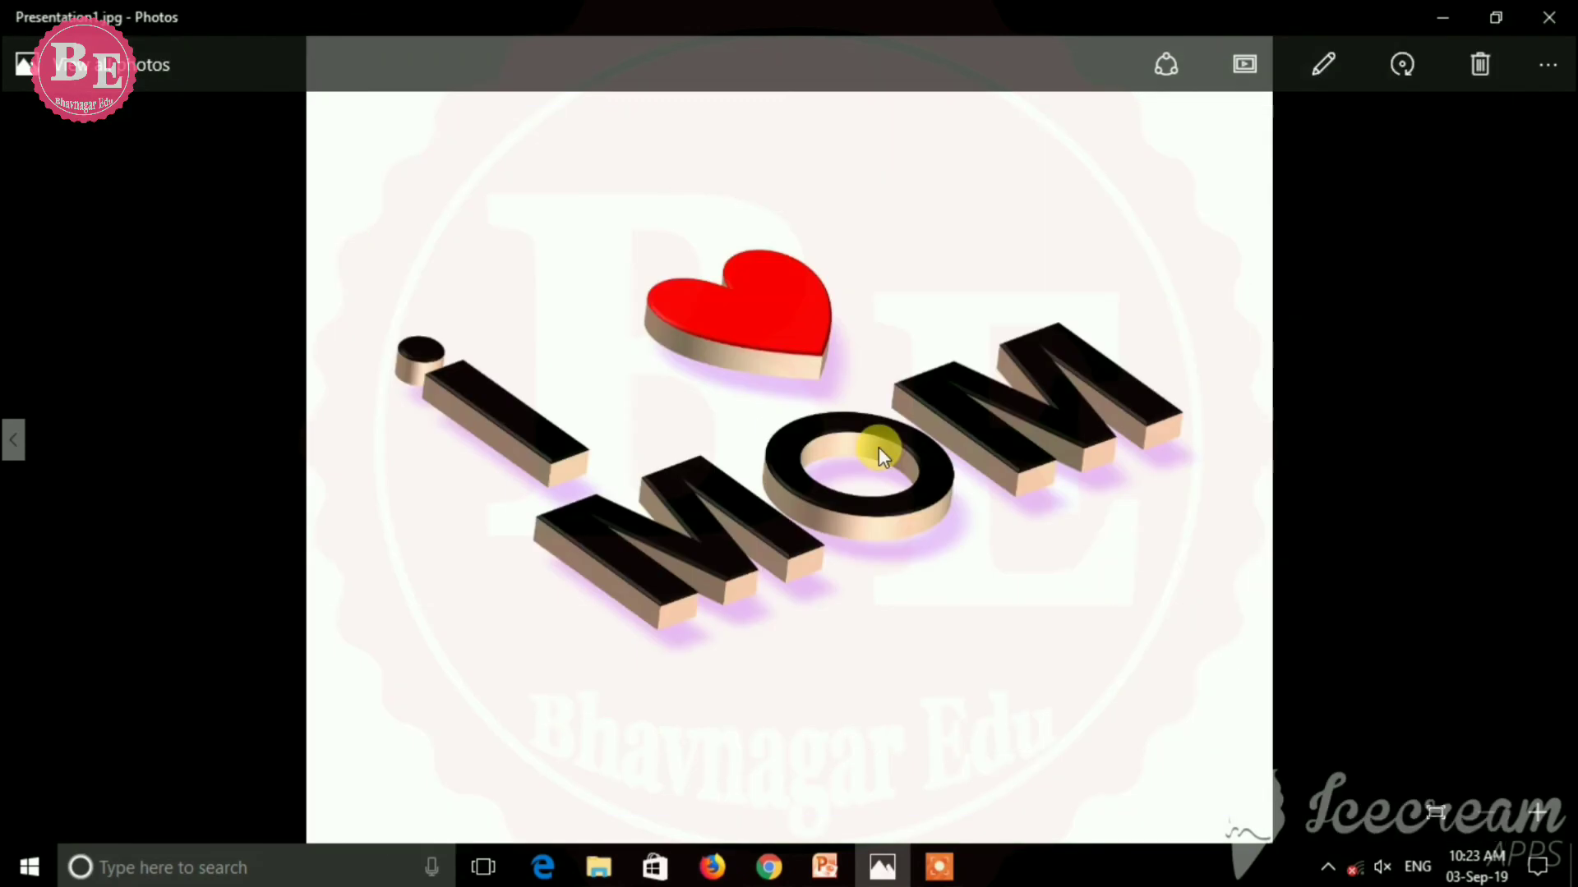
Examine the exported image up close, checking the bevelled letters, heart, coloured depth and purple shadow
scroll(879, 447, "up", 4)
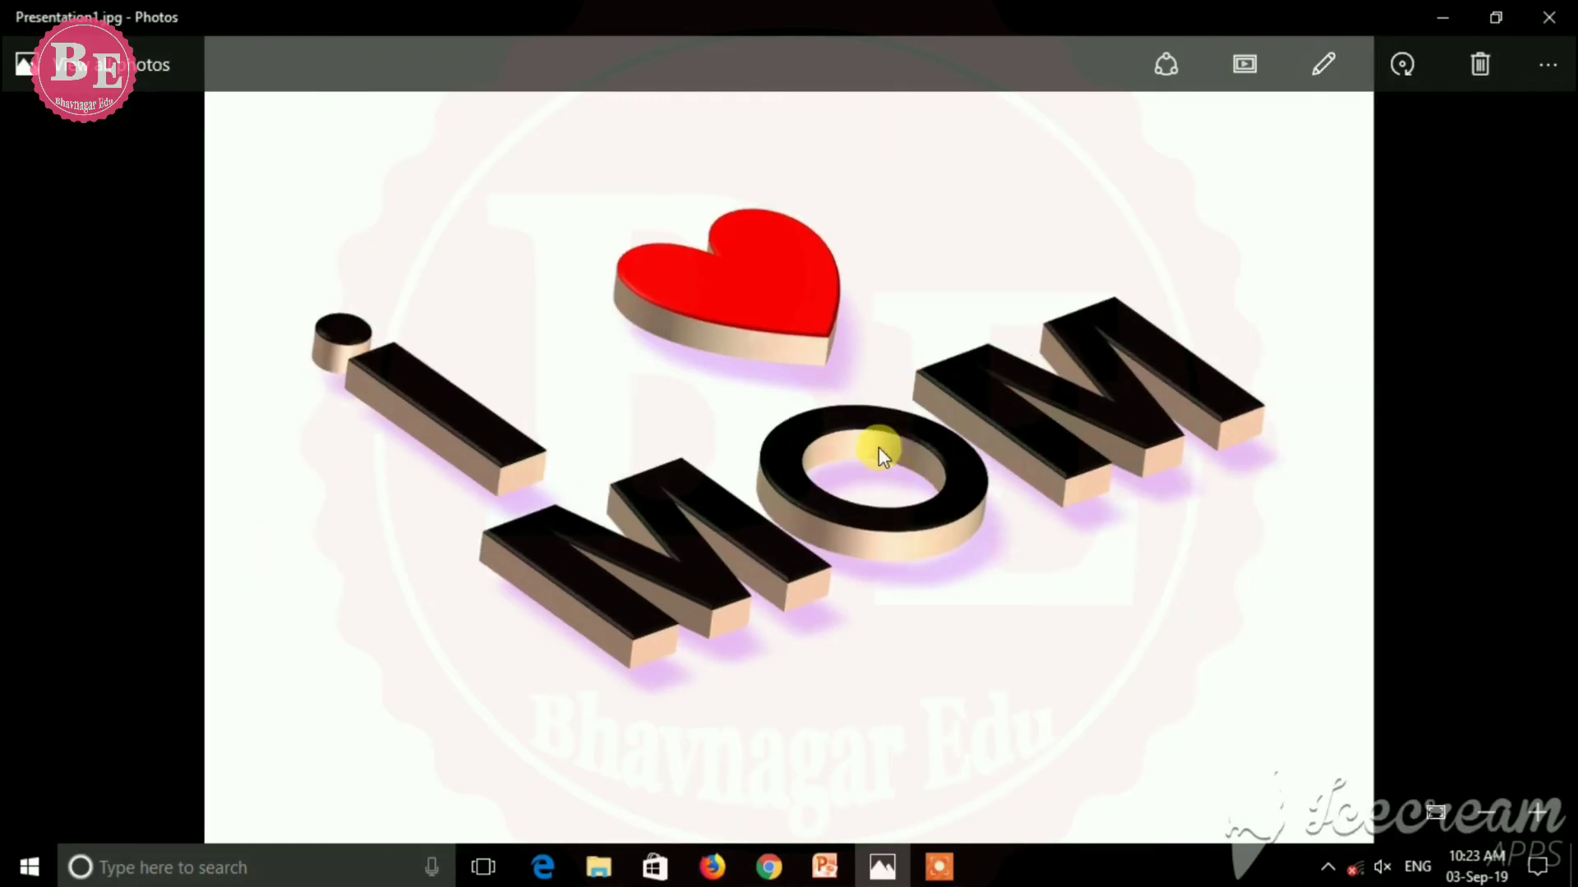
scroll(880, 447, "up", 3)
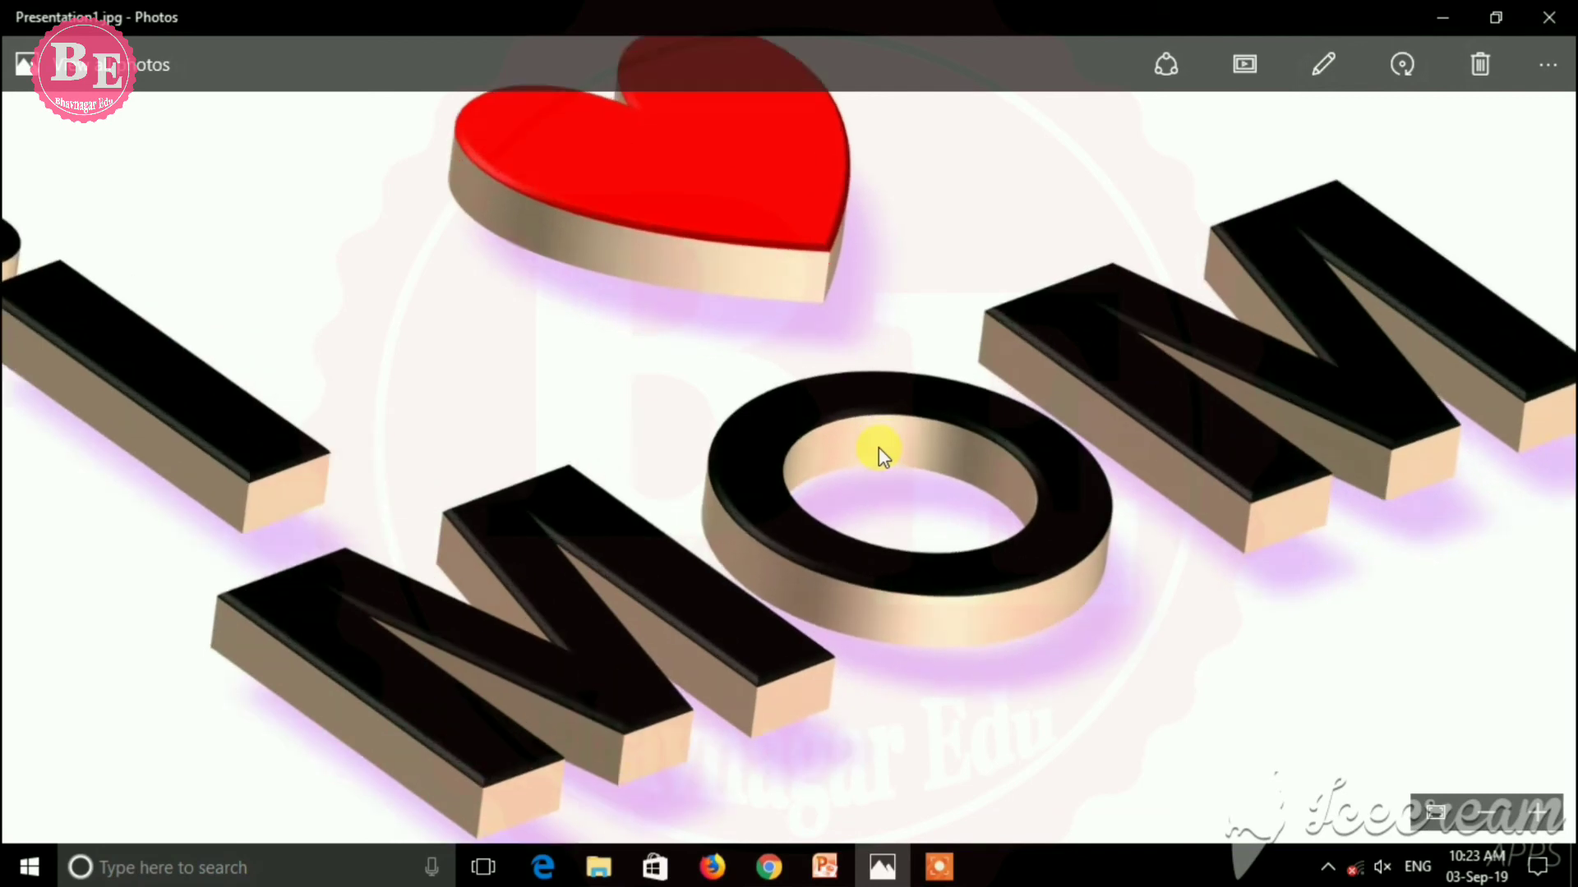
scroll(880, 447, "down", 2)
scroll(880, 447, "up", 4)
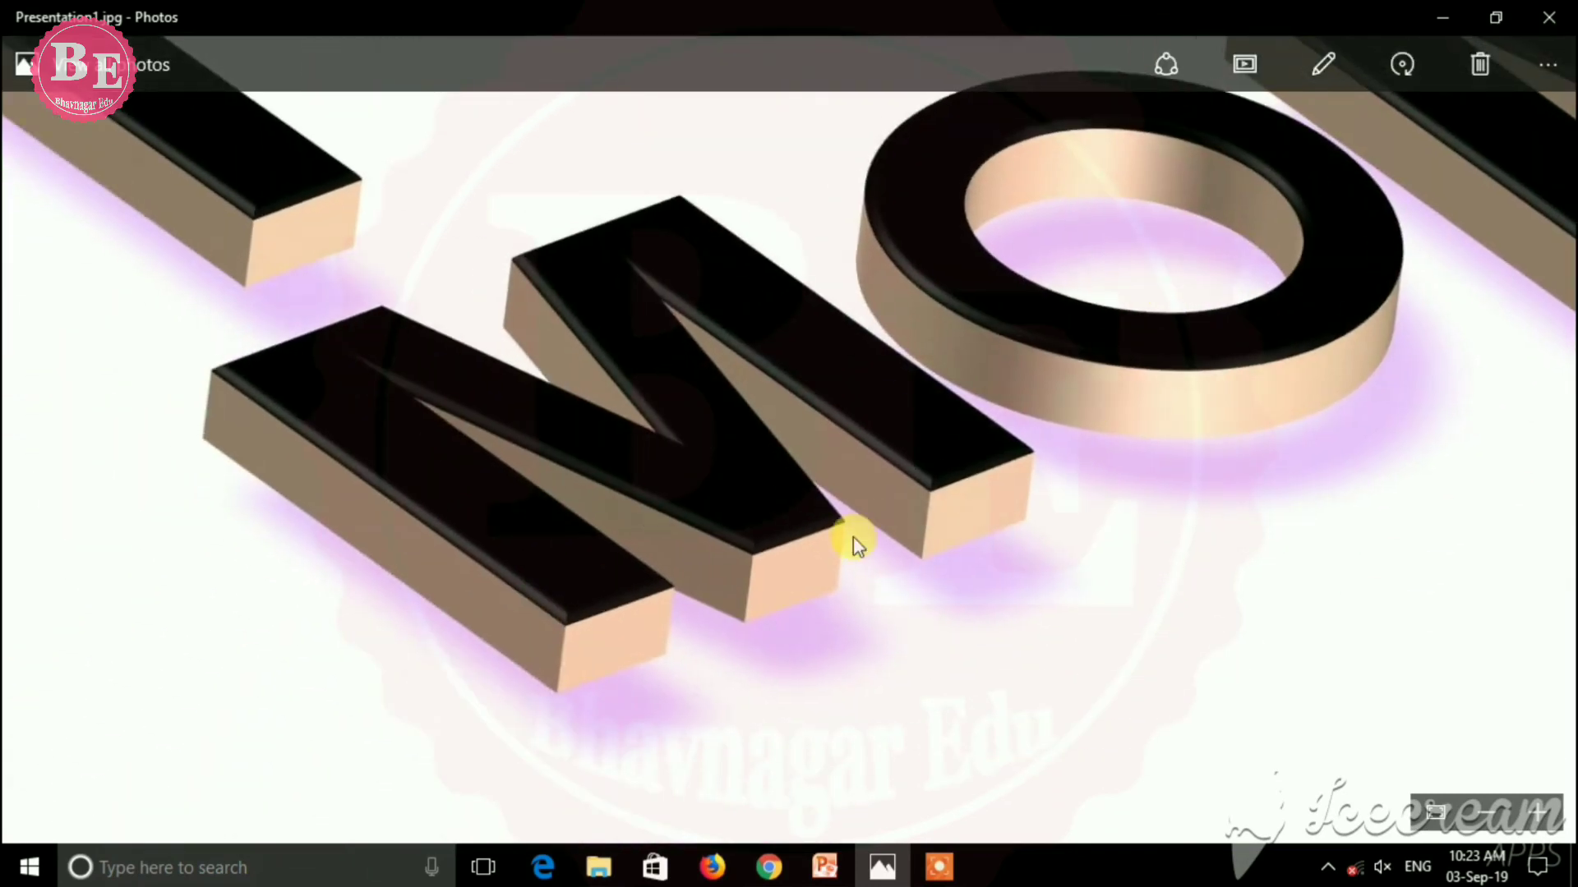
left_click_drag(853, 537, 1265, 745)
left_click_drag(782, 511, 985, 786)
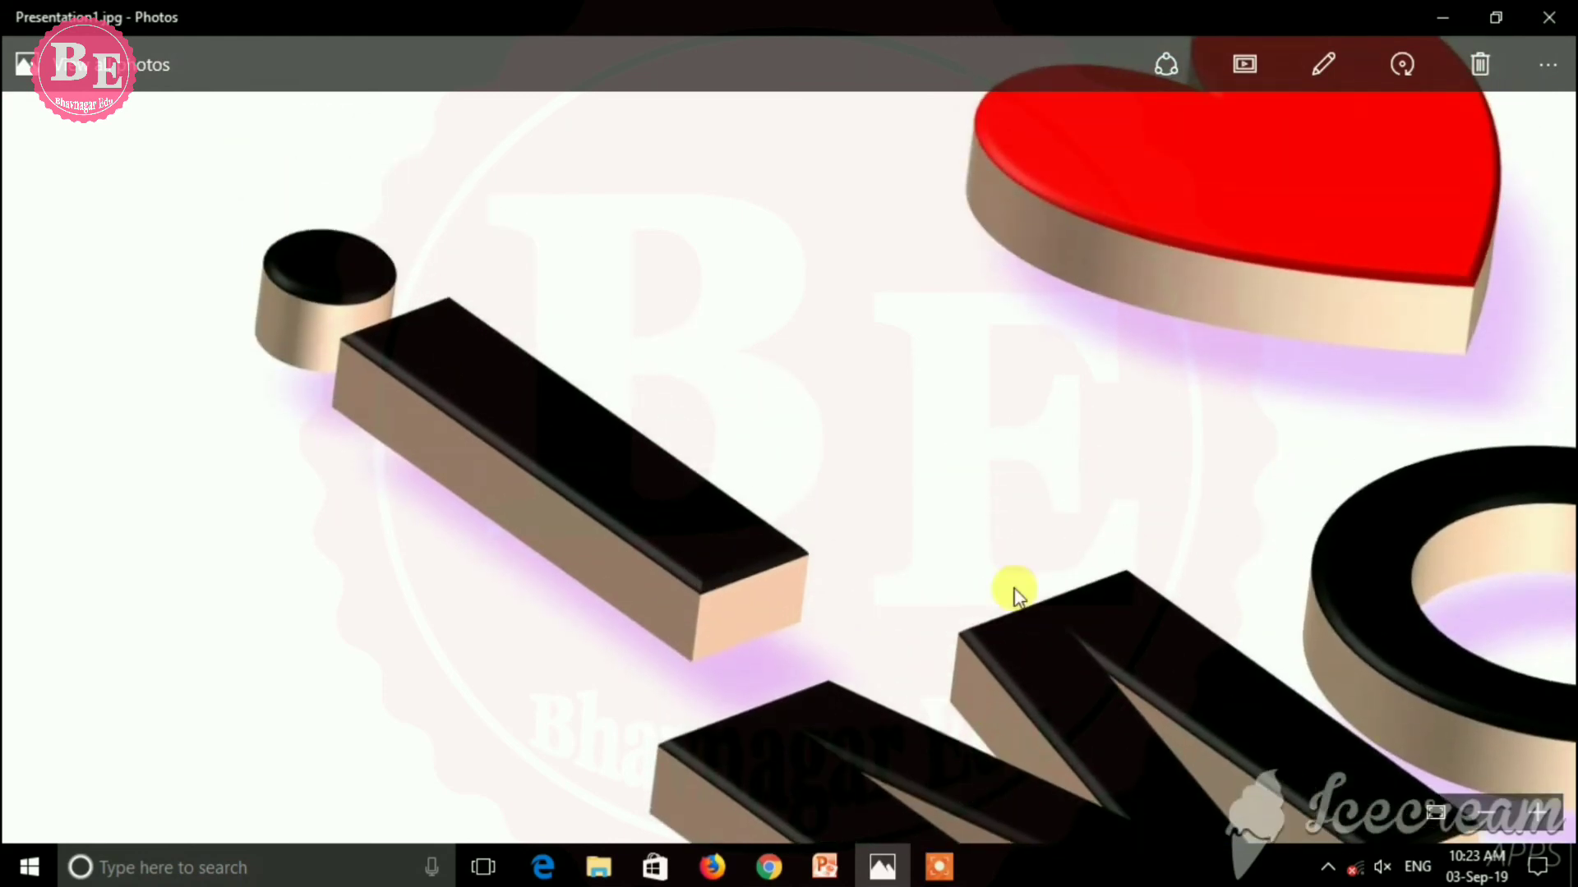
left_click_drag(1103, 506, 673, 627)
left_click_drag(1003, 574, 701, 515)
left_click_drag(1035, 669, 712, 378)
left_click_drag(1101, 630, 1261, 407)
left_click_drag(655, 631, 1020, 577)
scroll(736, 584, "down", 5)
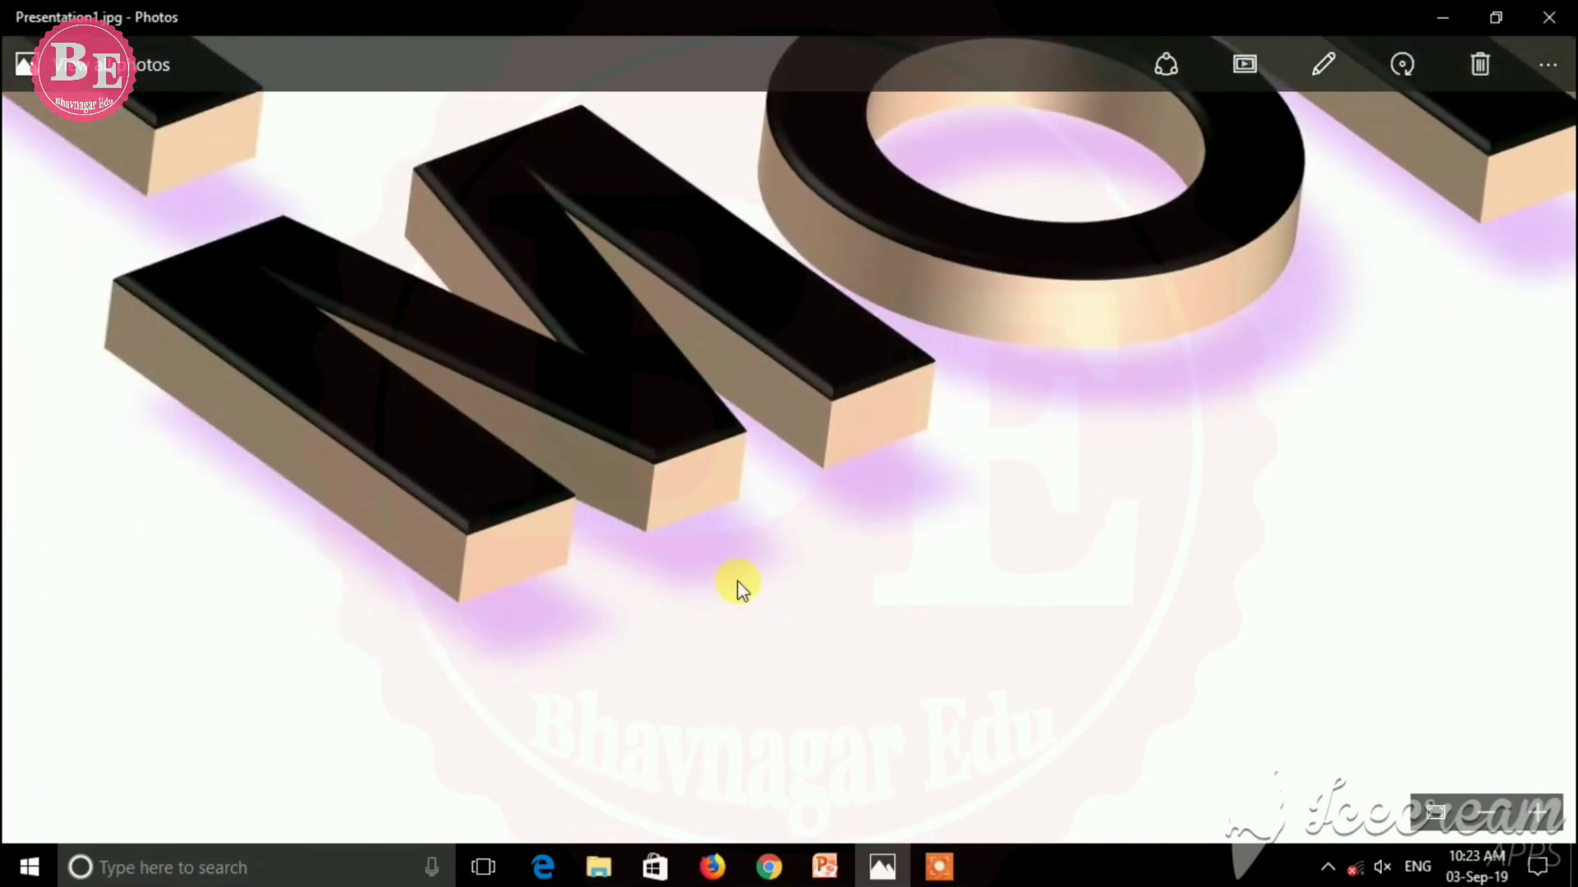